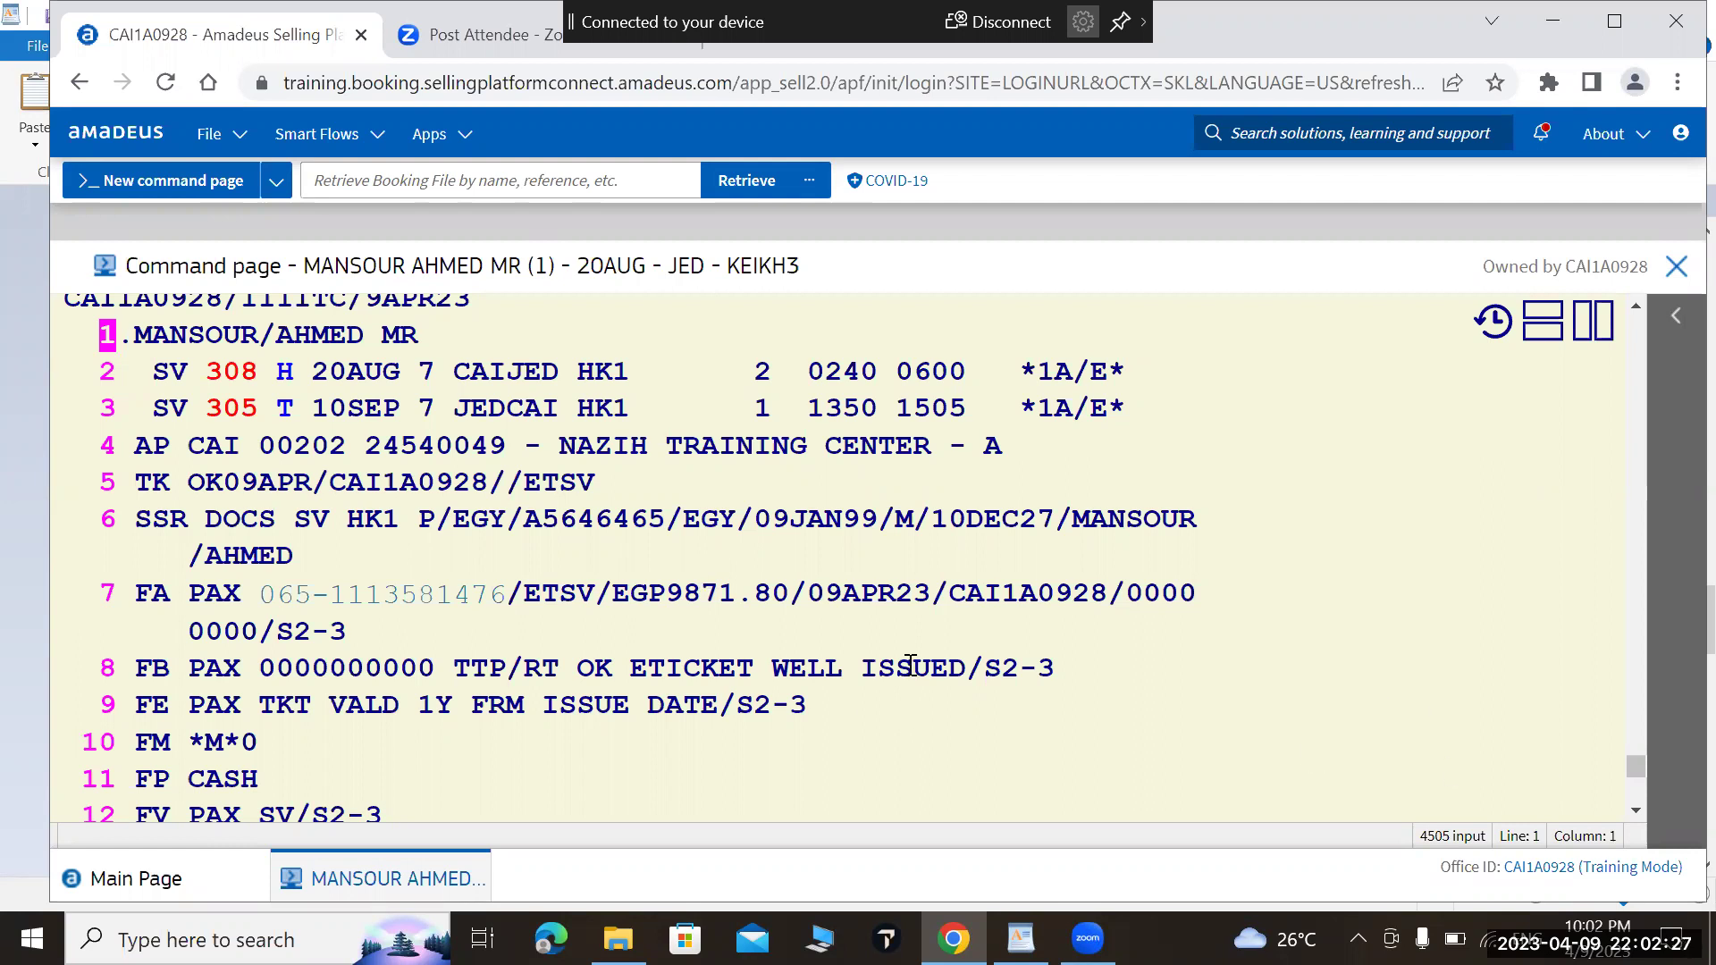
Step: Check the passenger's issued e-ticket record and rebook flight segment 2 to 23 August with the entry SB23AUG2
click(474, 597)
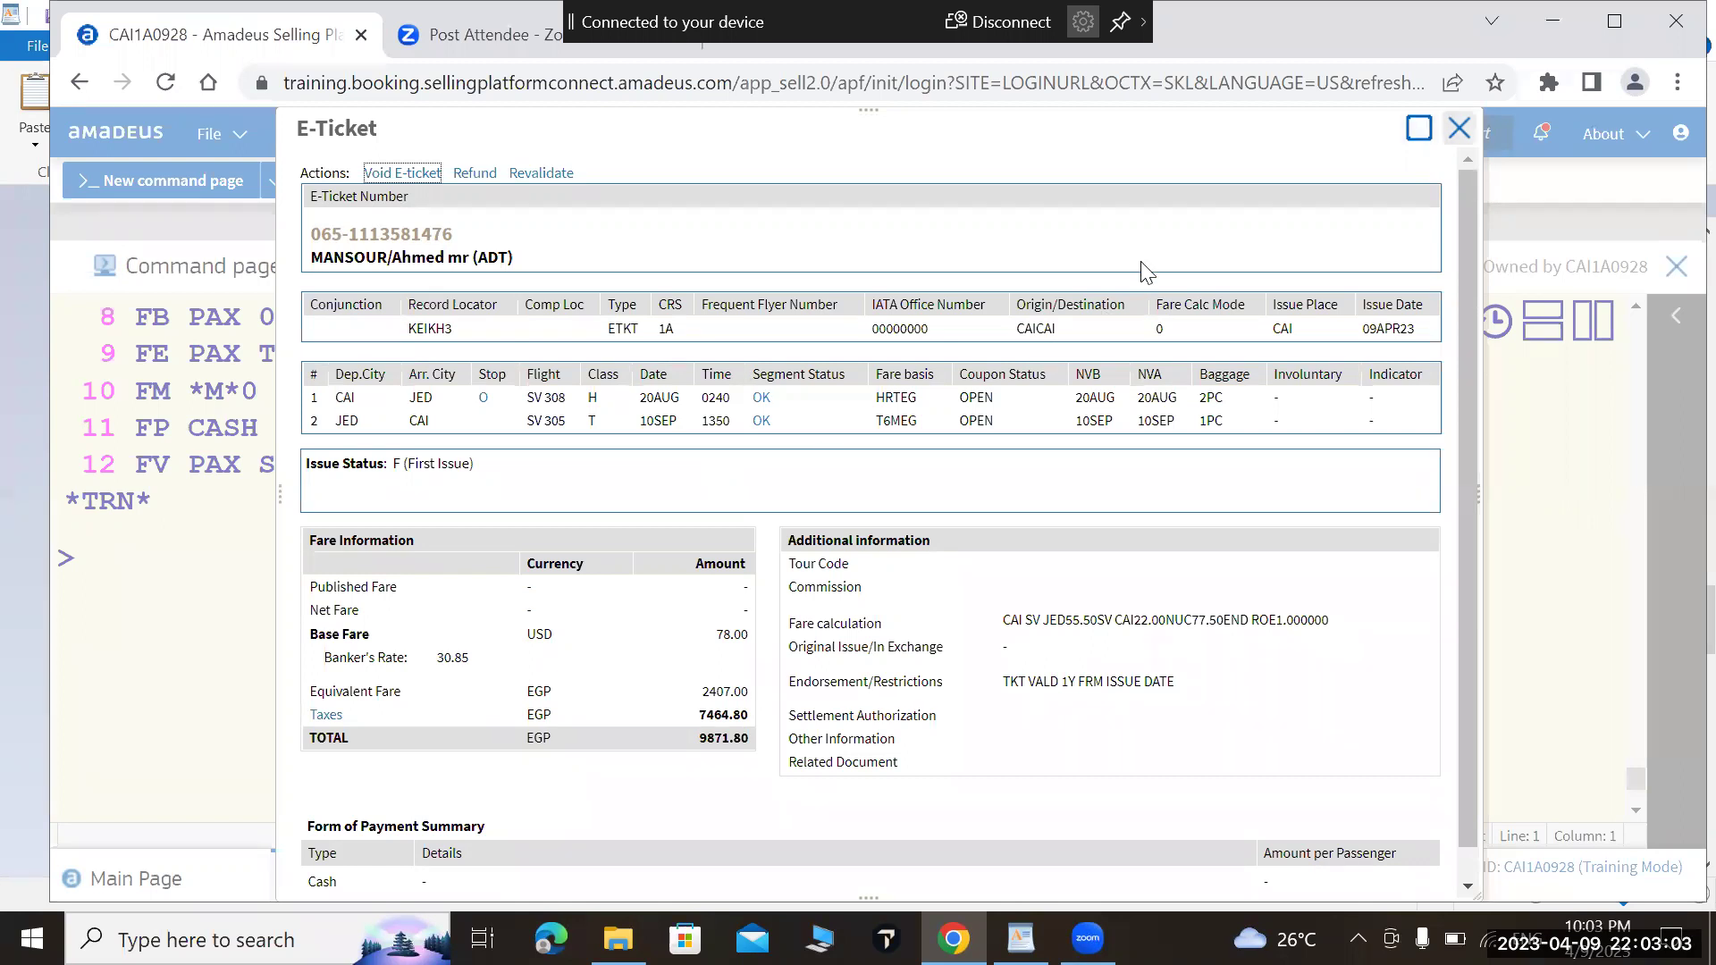
key(Escape)
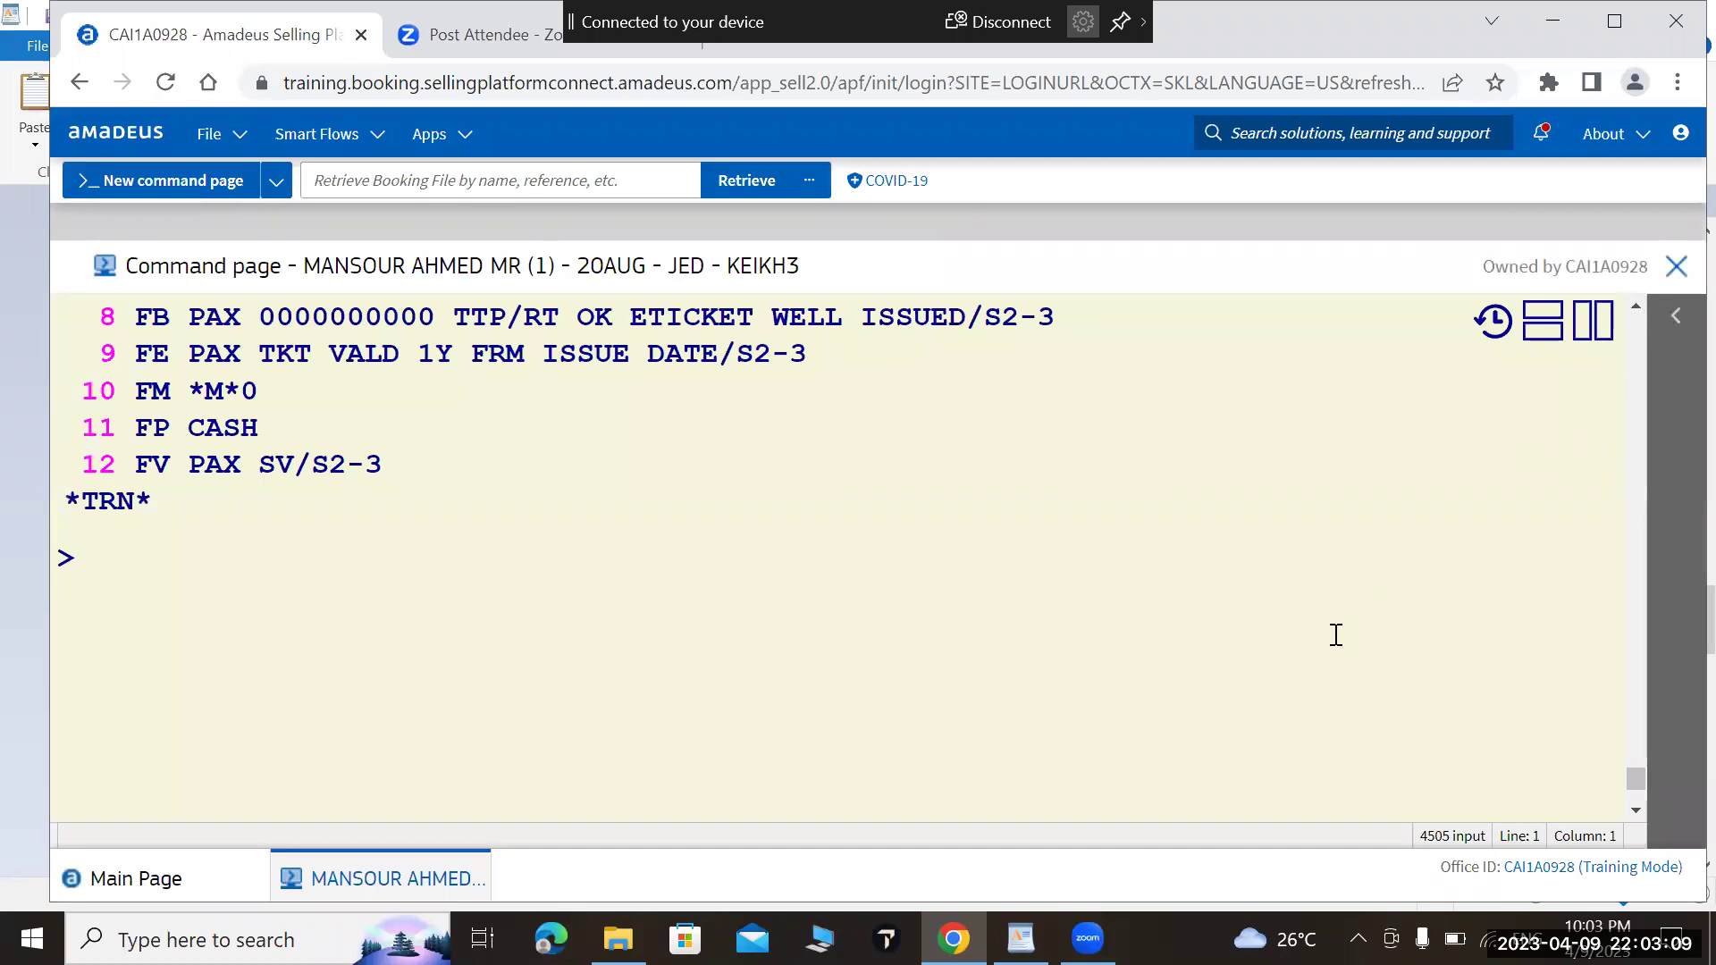
text(S)
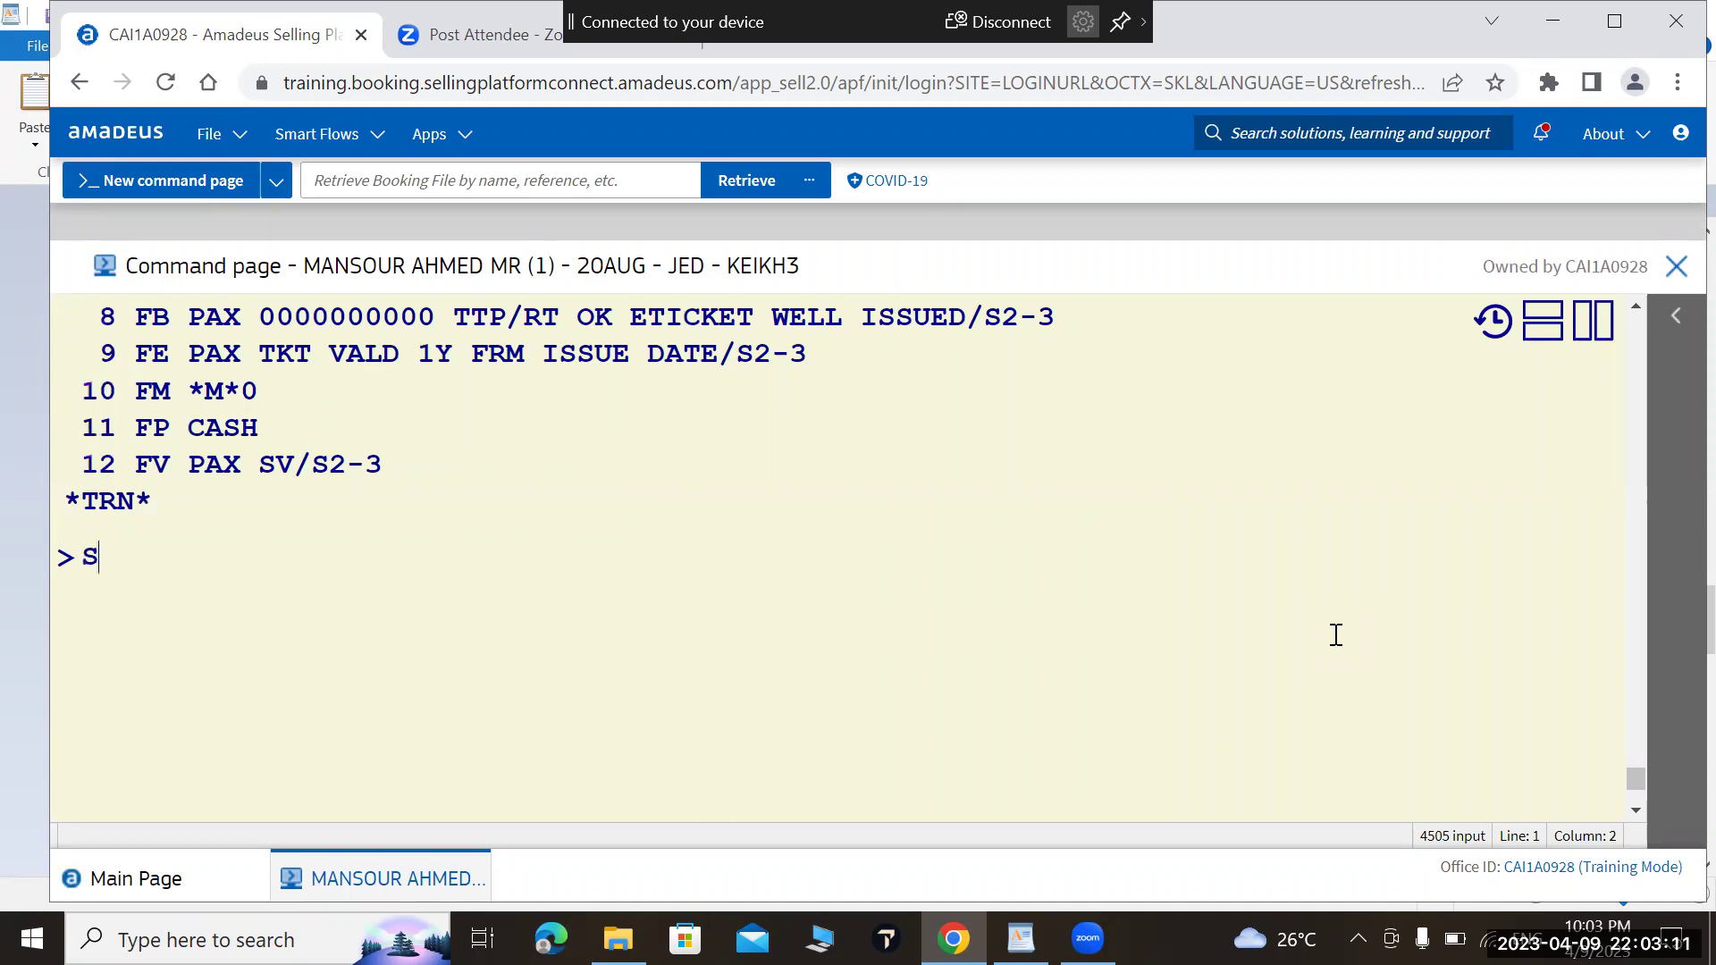
text(B23AUG)
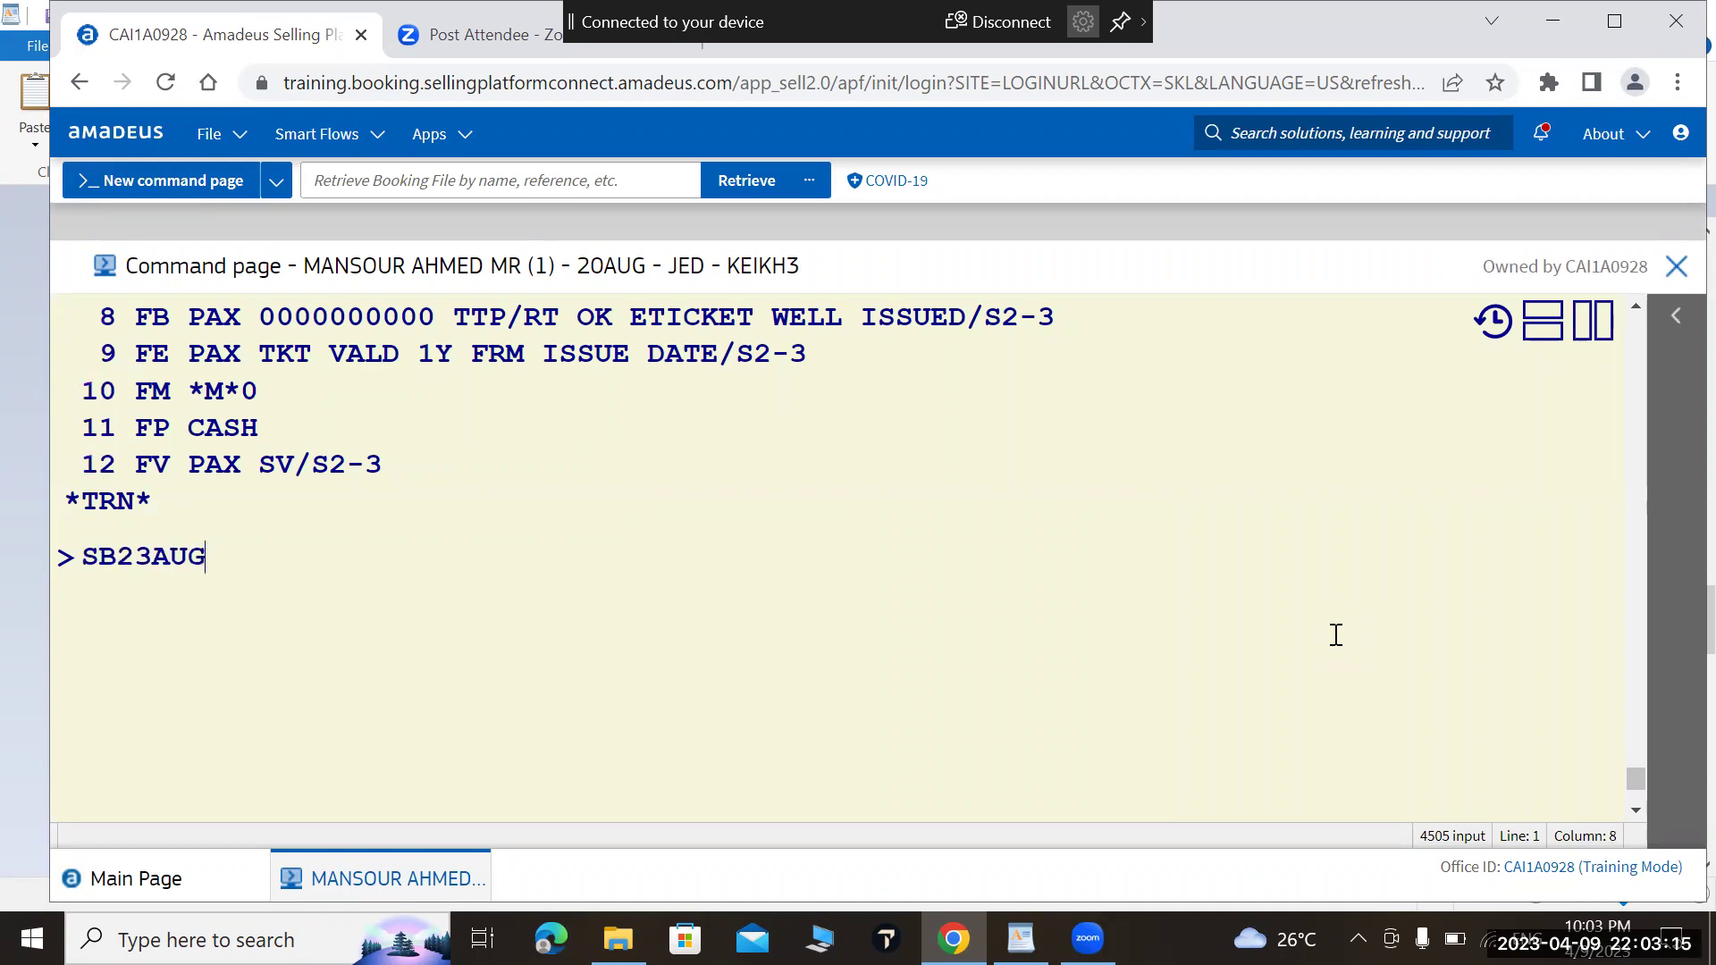
text(2)
click(1637, 306)
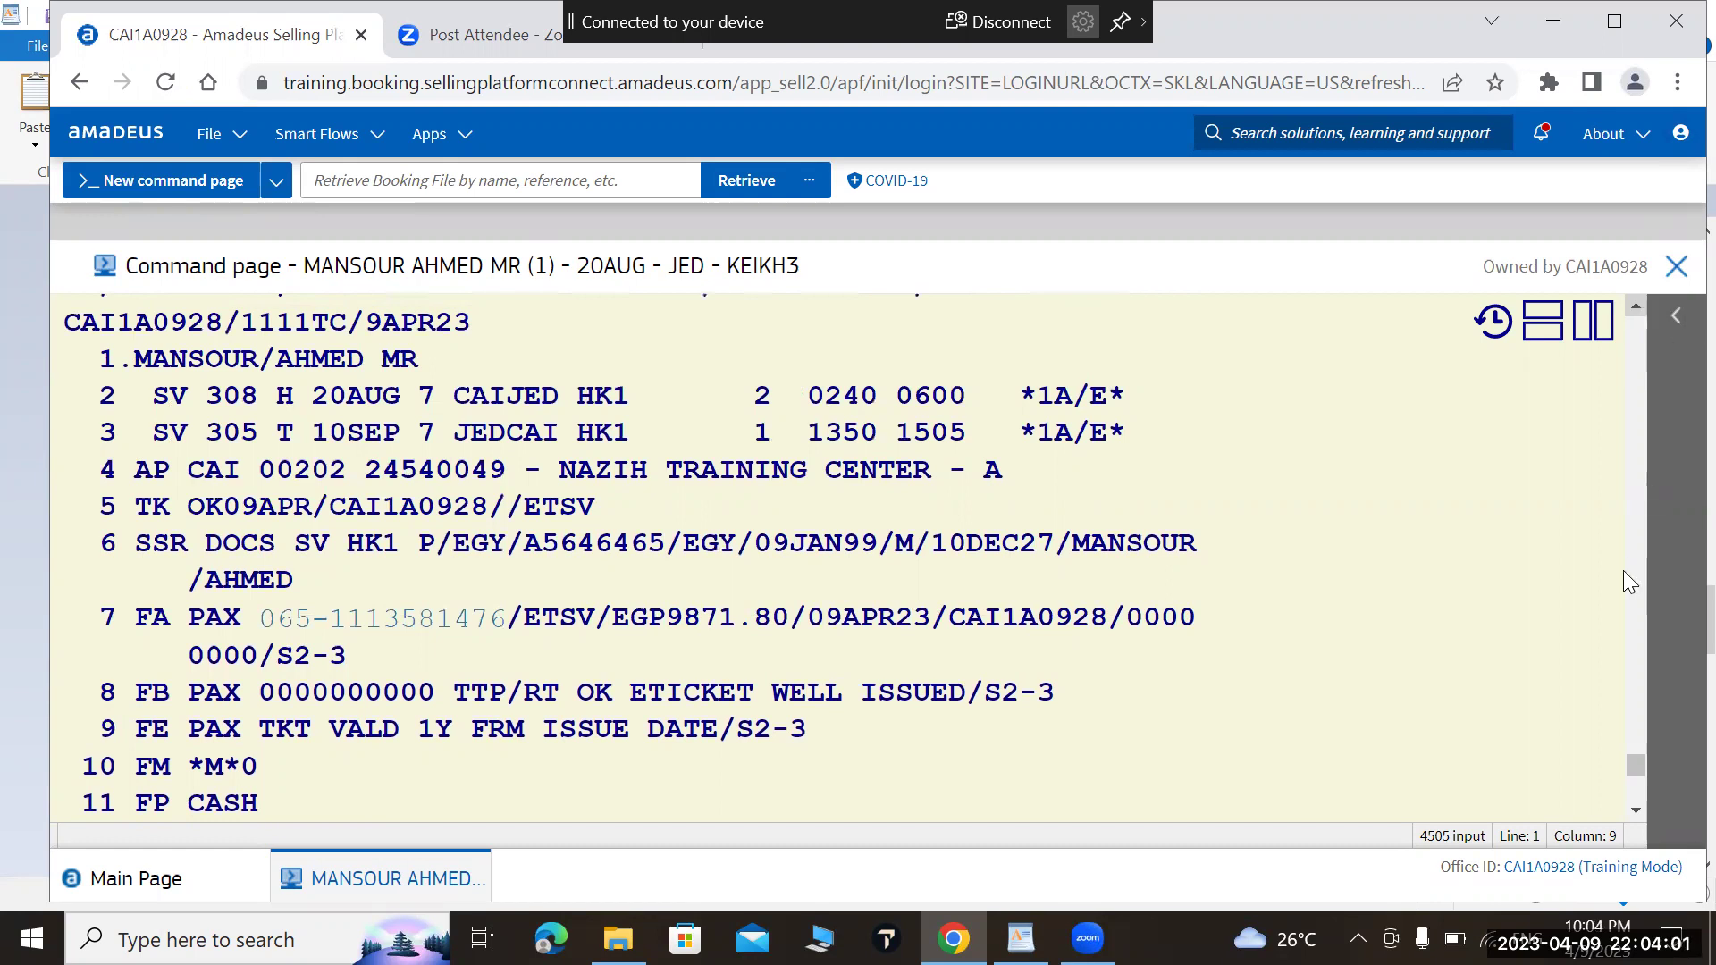
click(1637, 812)
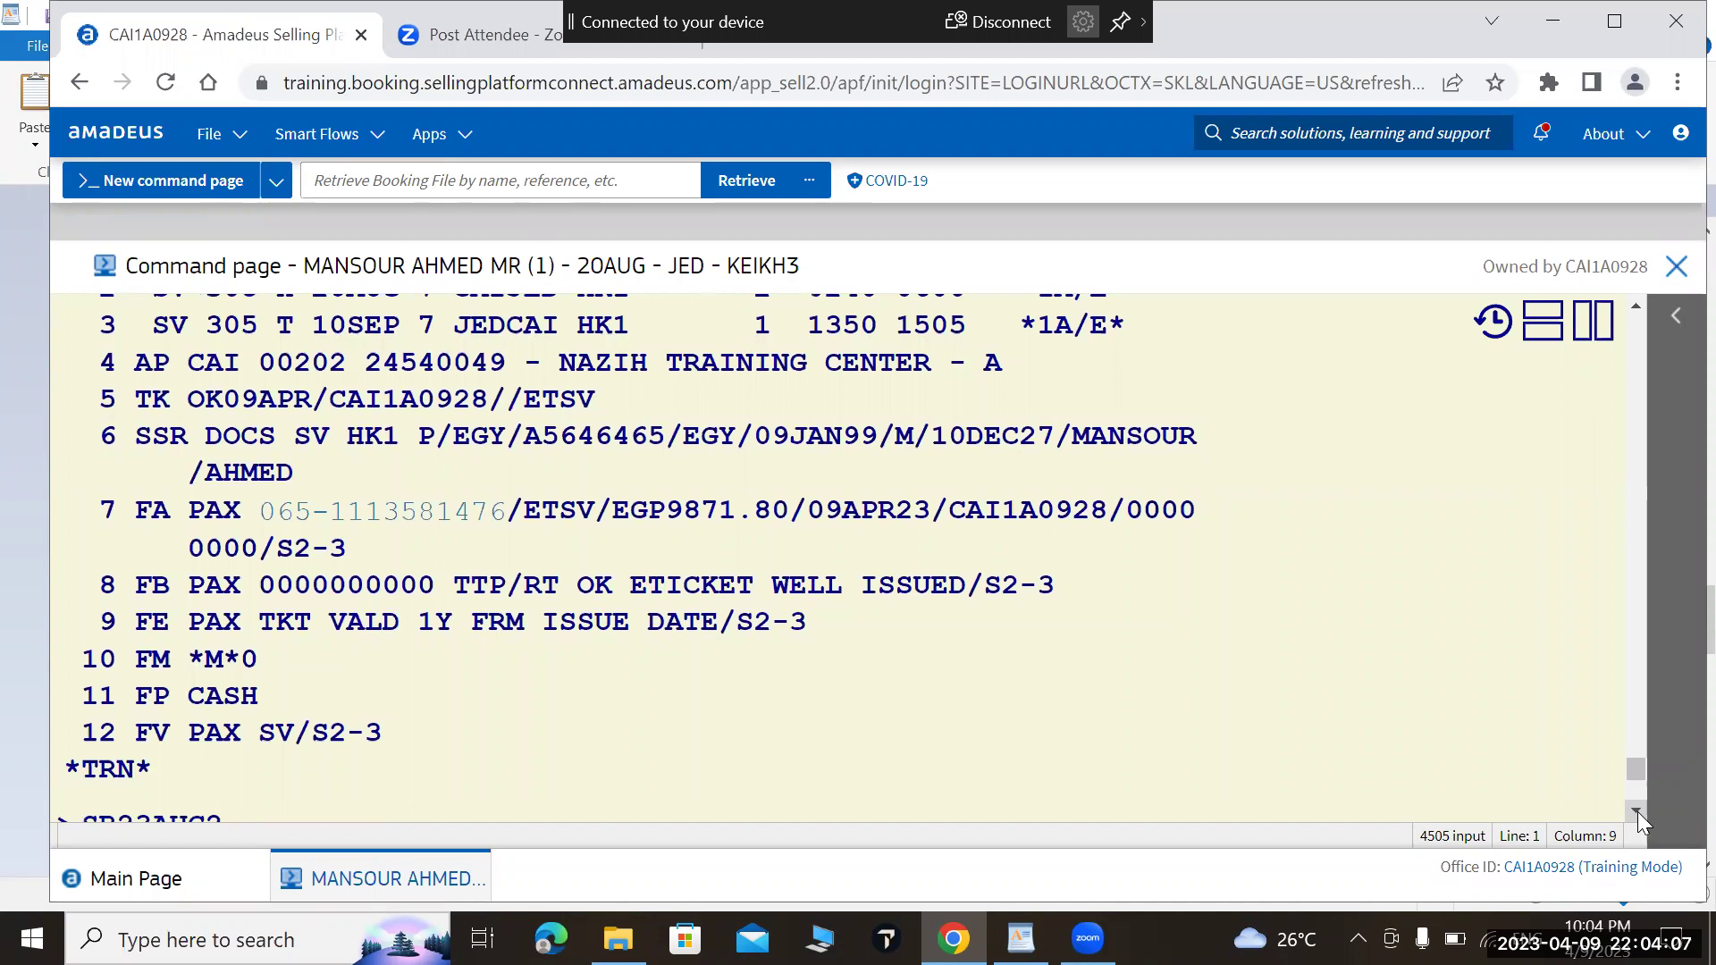
click(1638, 812)
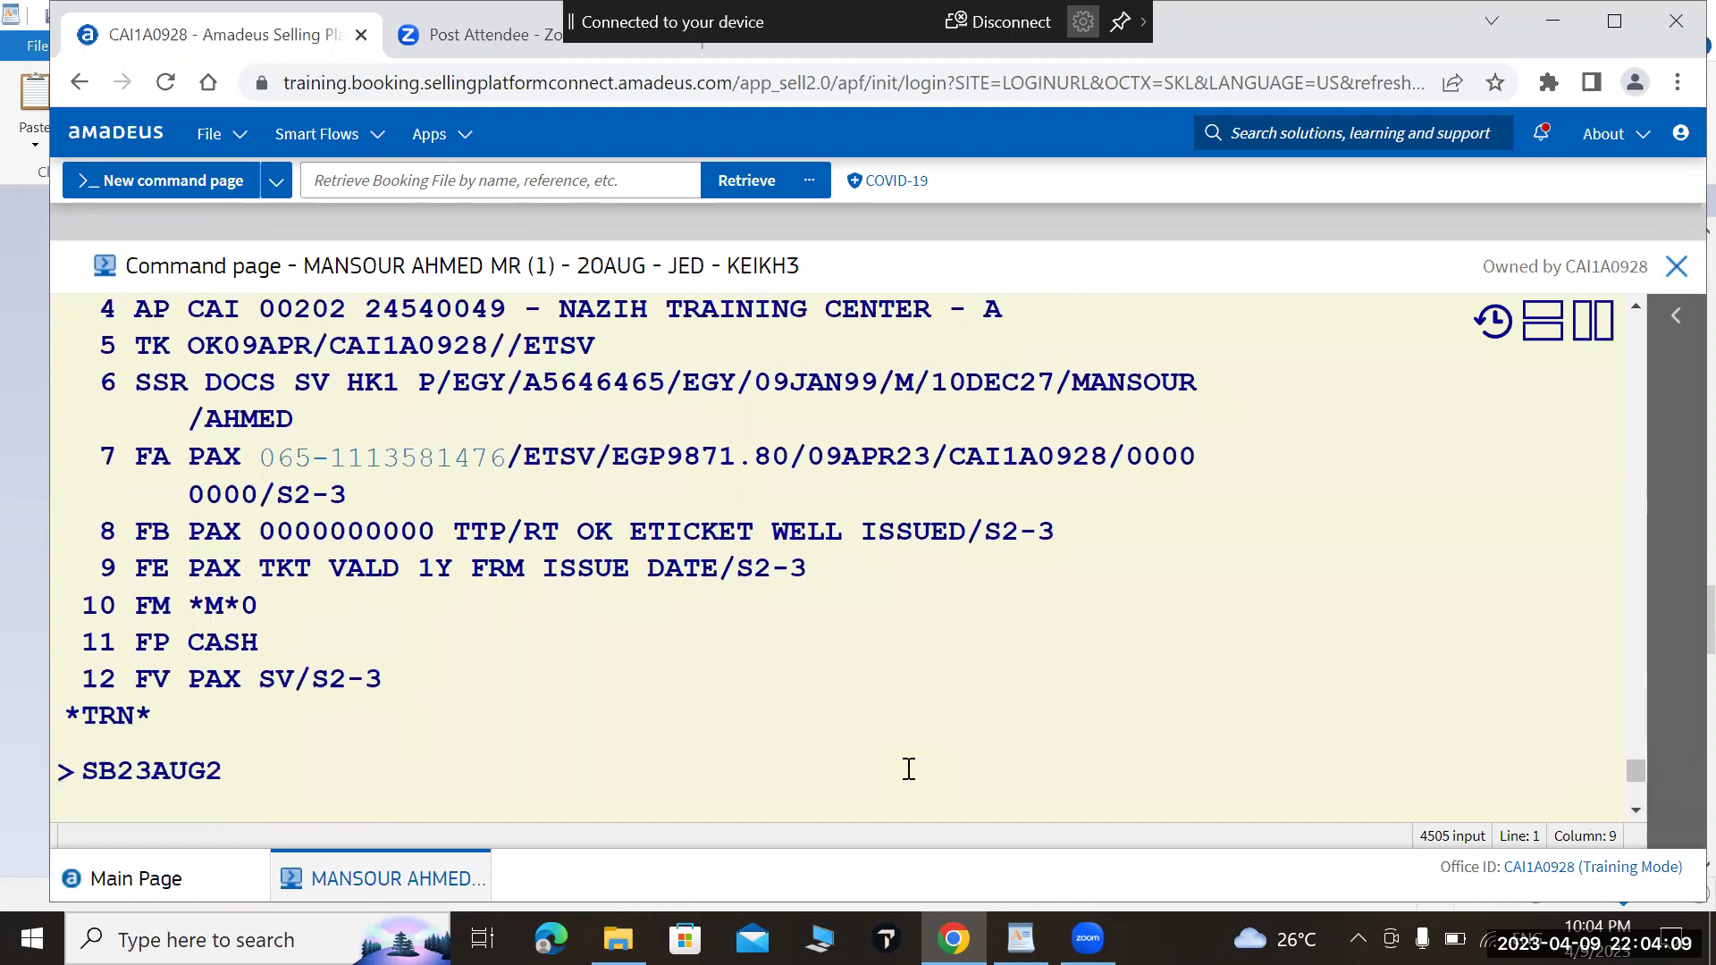
key(Return)
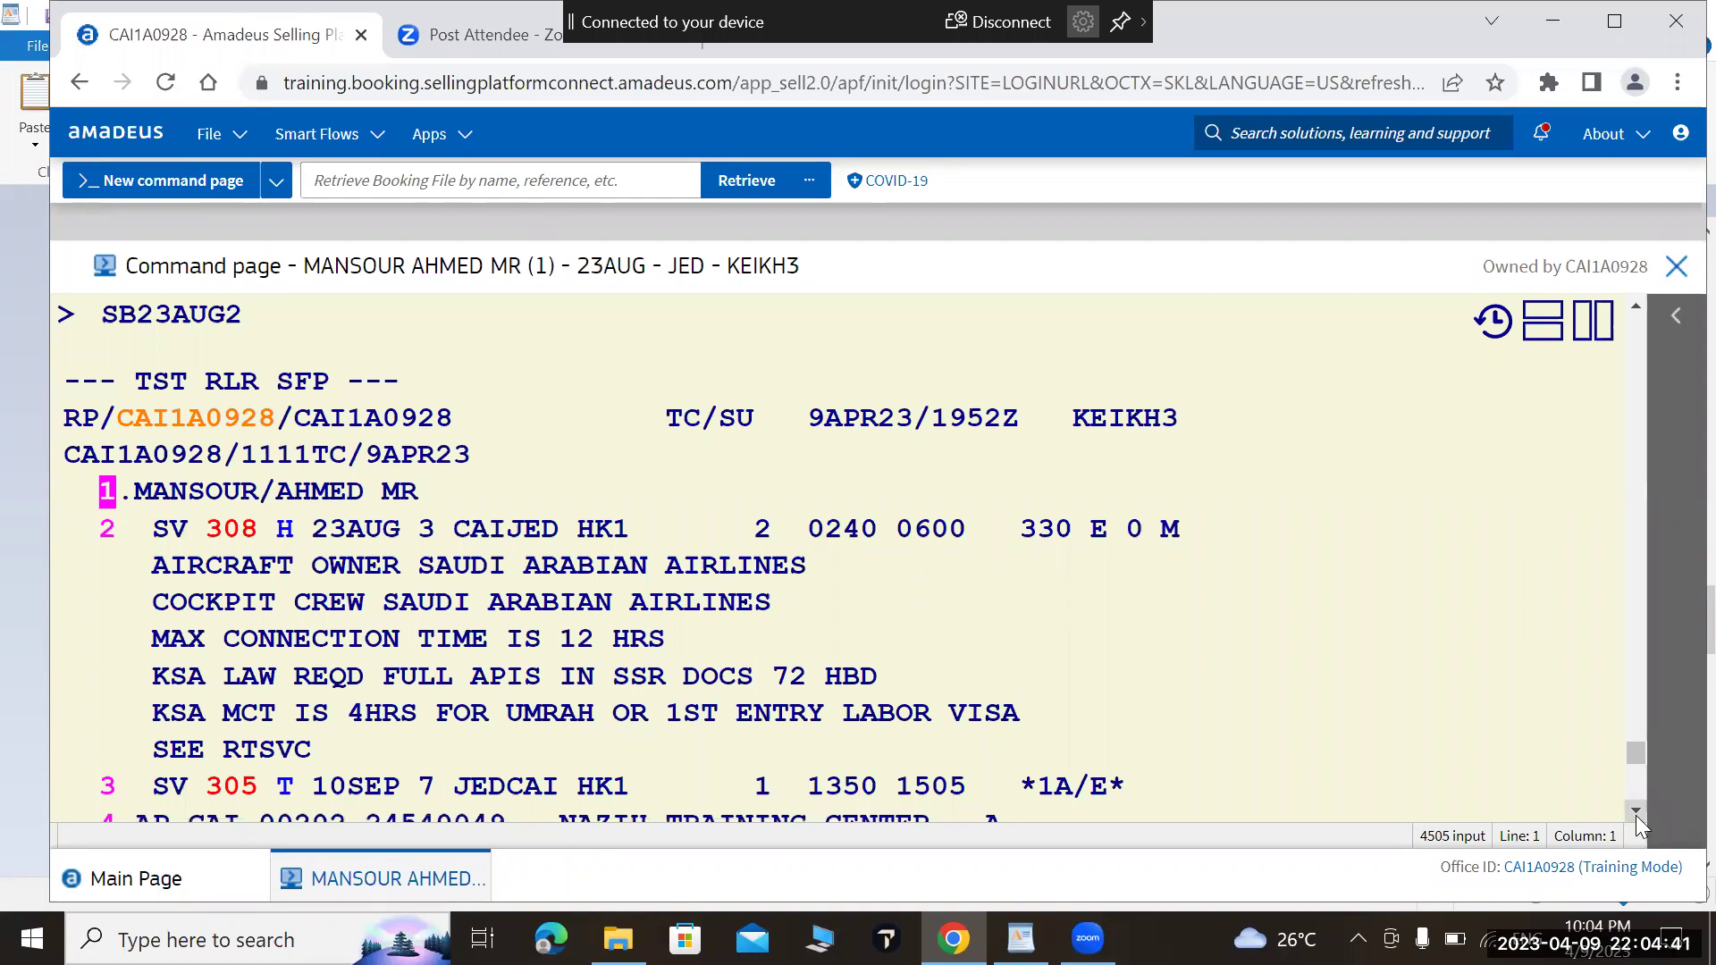
Step: Rebook the return flight in segment 3 to 13 September with the entry SB13SEP3
click(1636, 815)
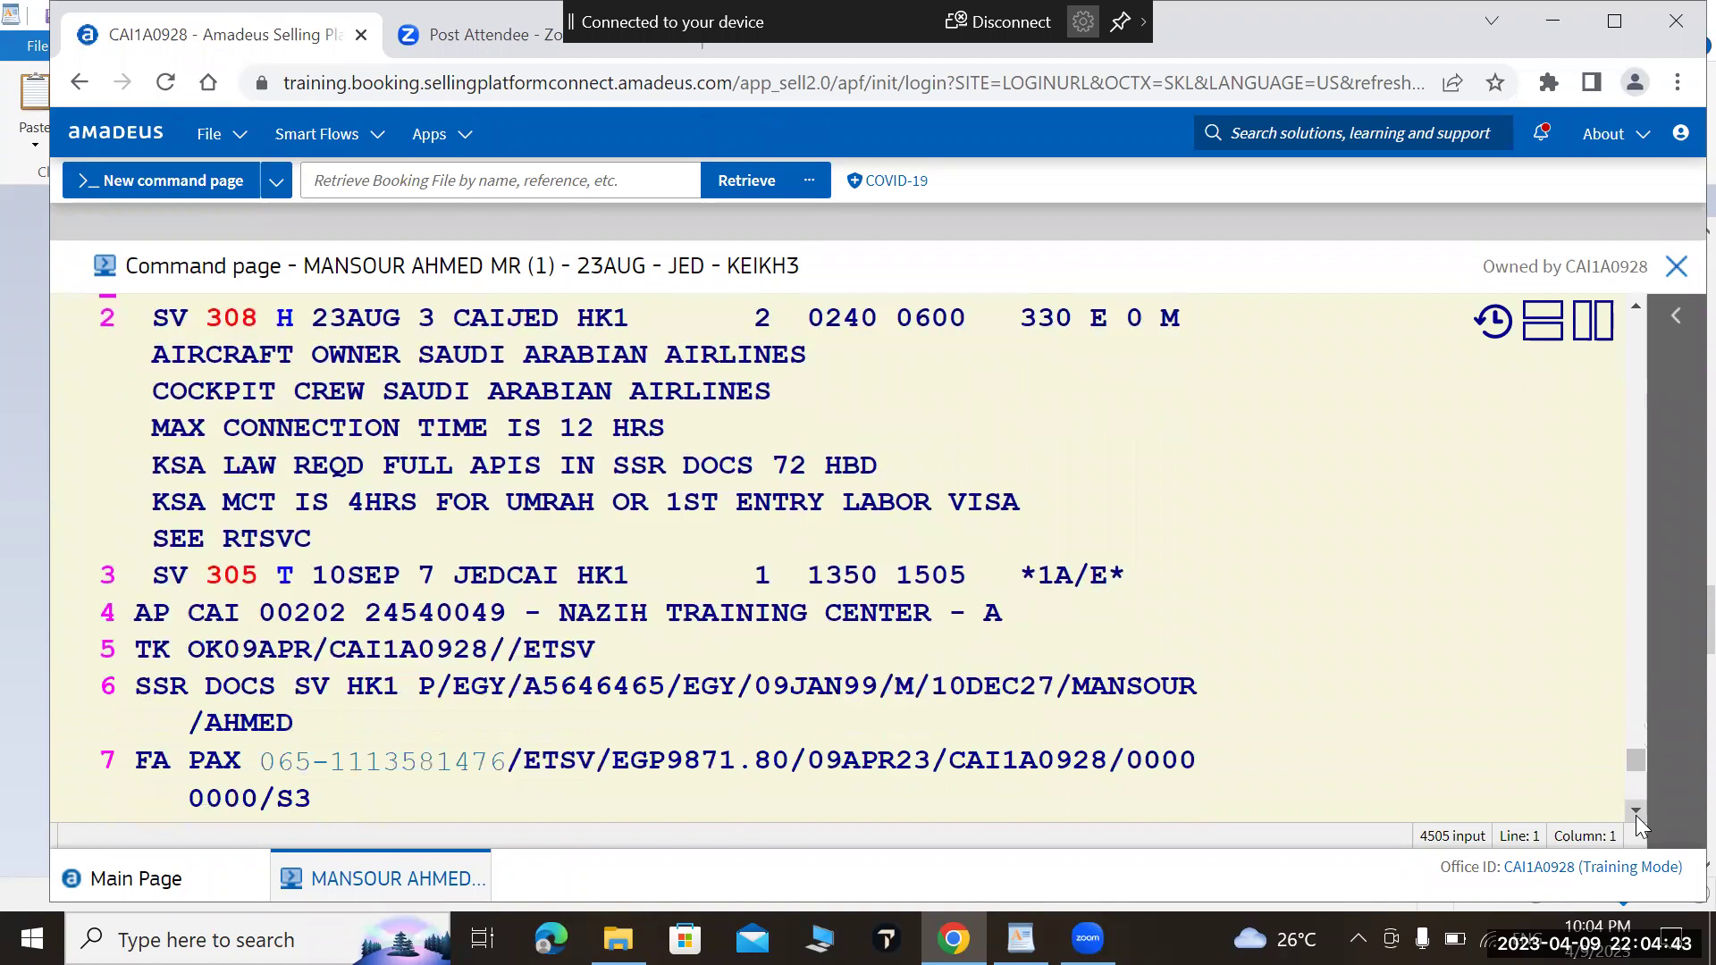
scroll(1636, 815, down, 3)
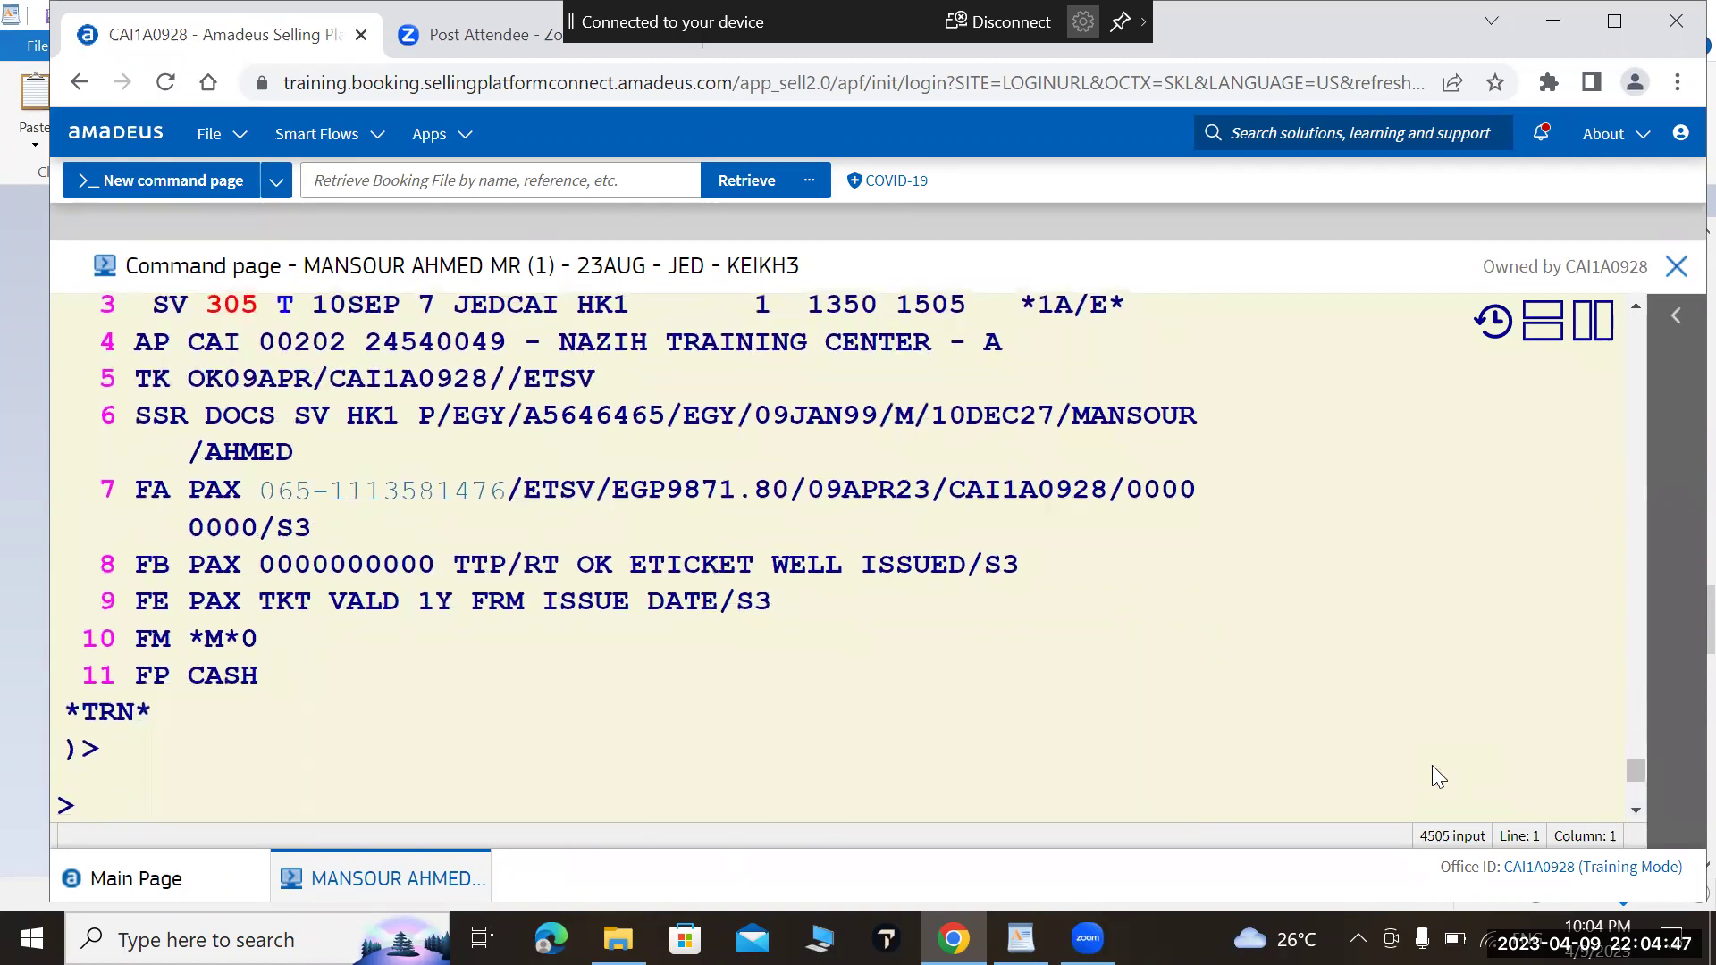
text(SB13)
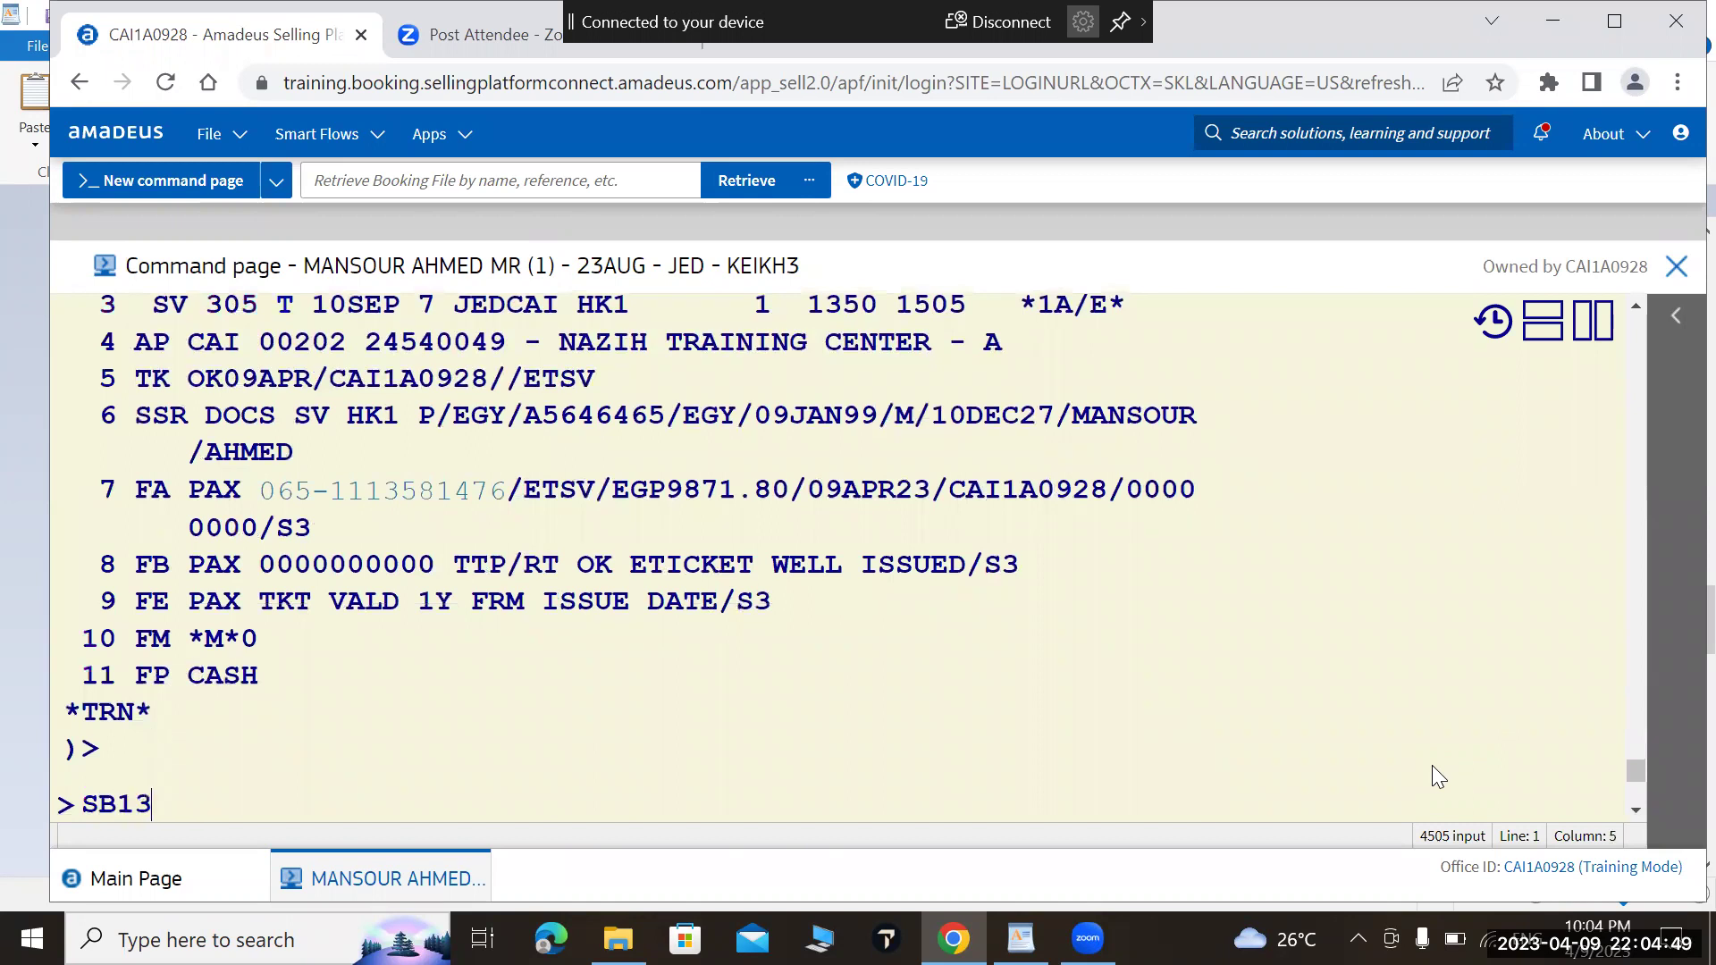
text(SEP3)
key(Return)
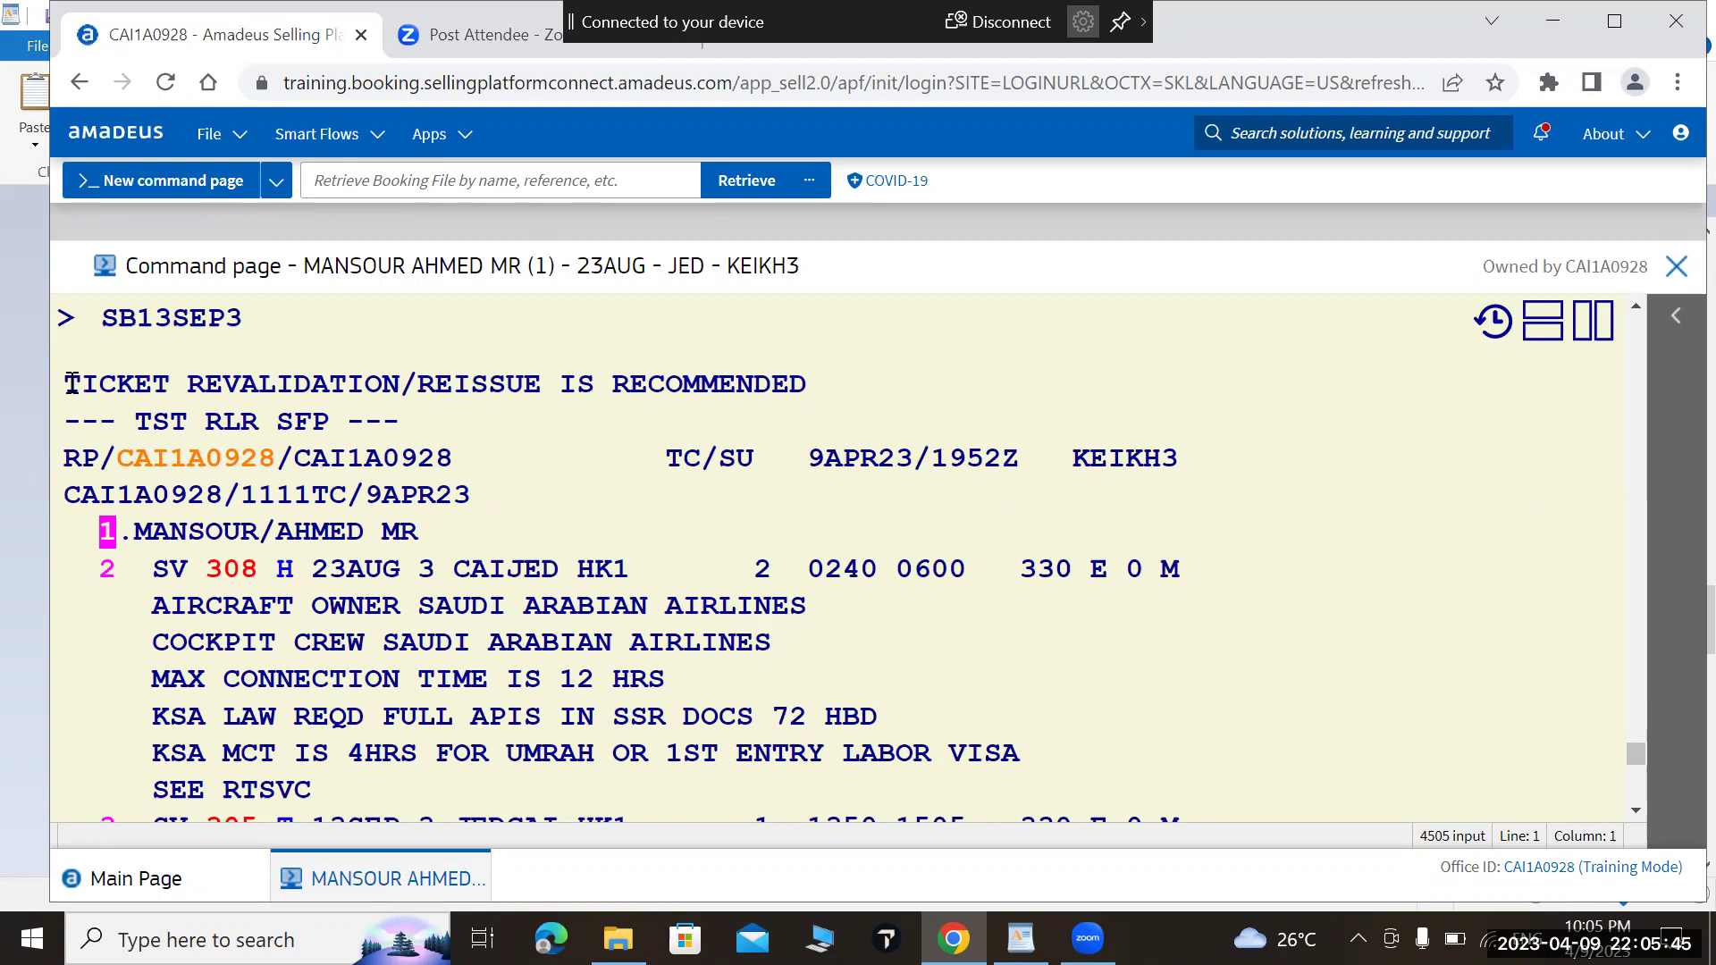
Step: Highlight the notice above the rebooked itinerary and examine the e-ticket record linked in the FHE element
drag(66, 384, 243, 384)
drag(511, 354, 805, 400)
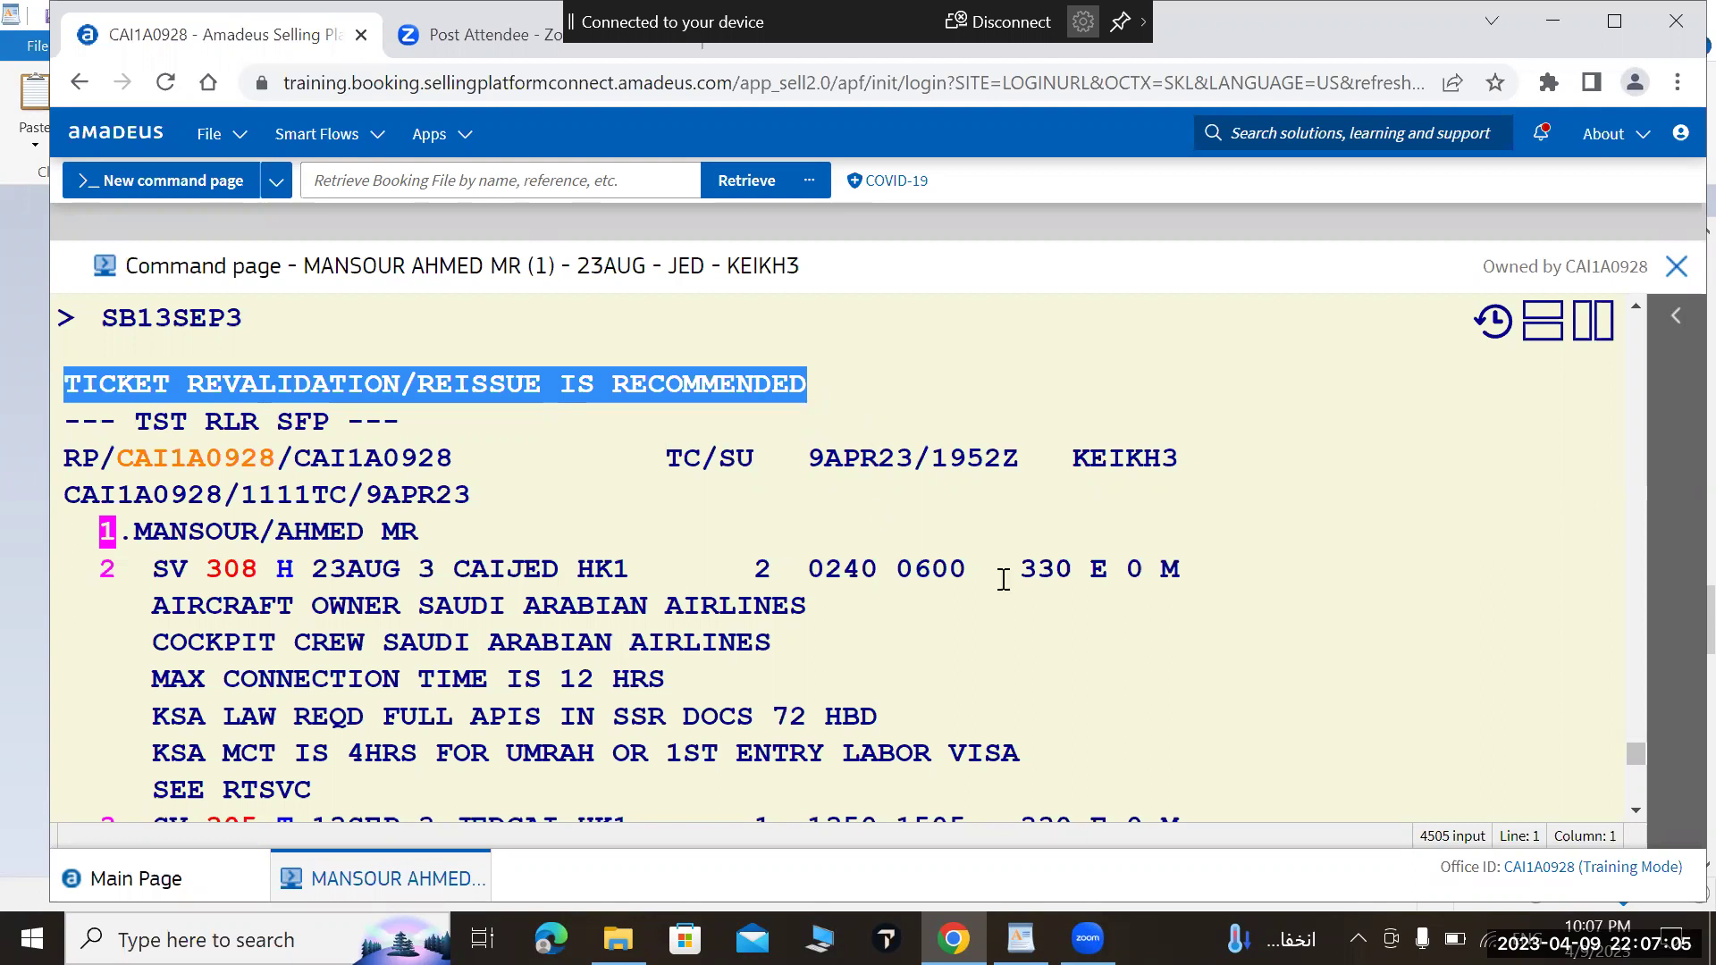
click(1643, 808)
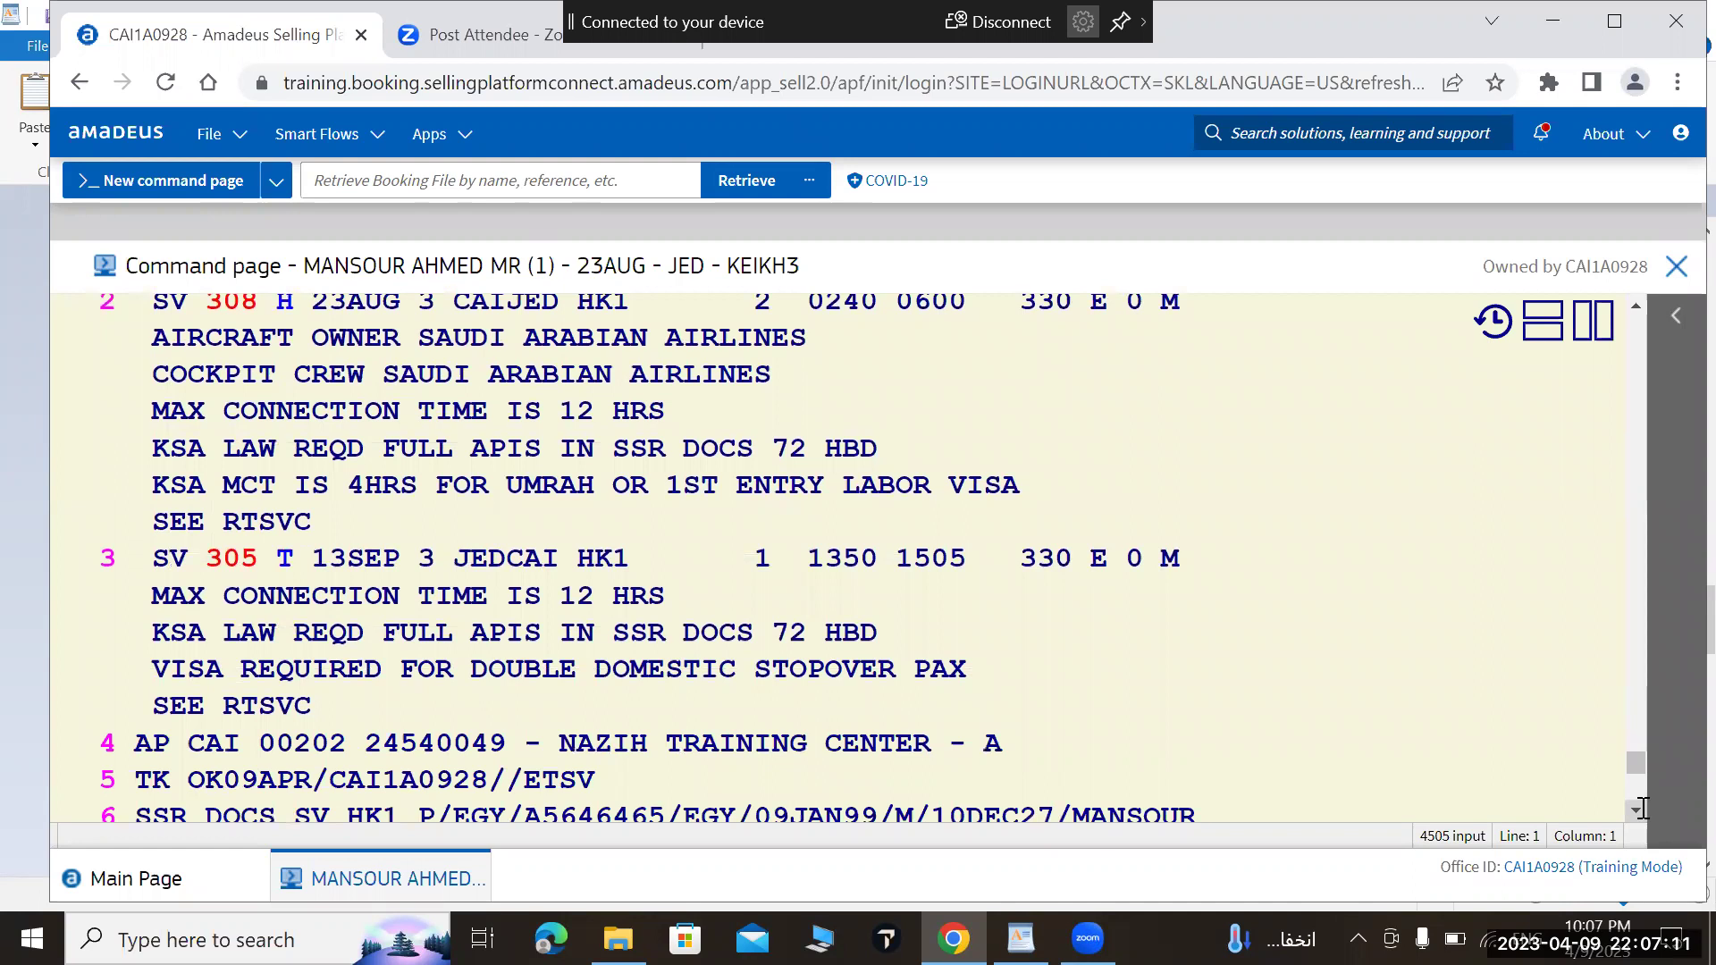
click(1643, 808)
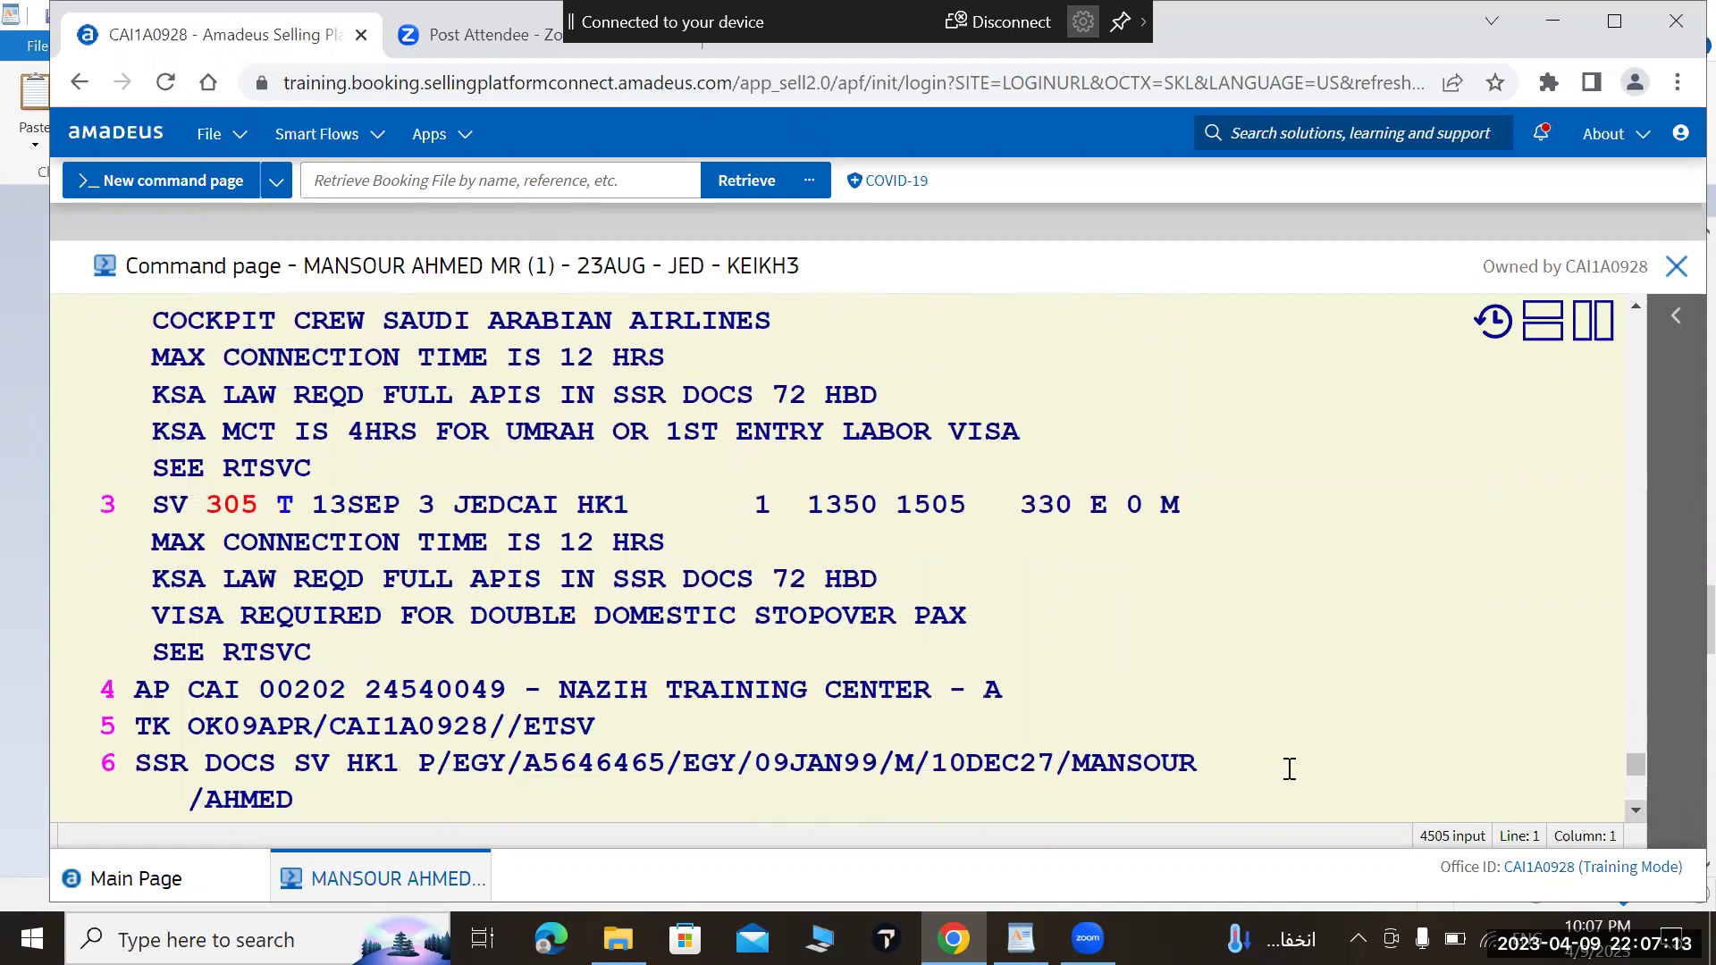
scroll(1287, 766, down, 3)
scroll(921, 711, down, 2)
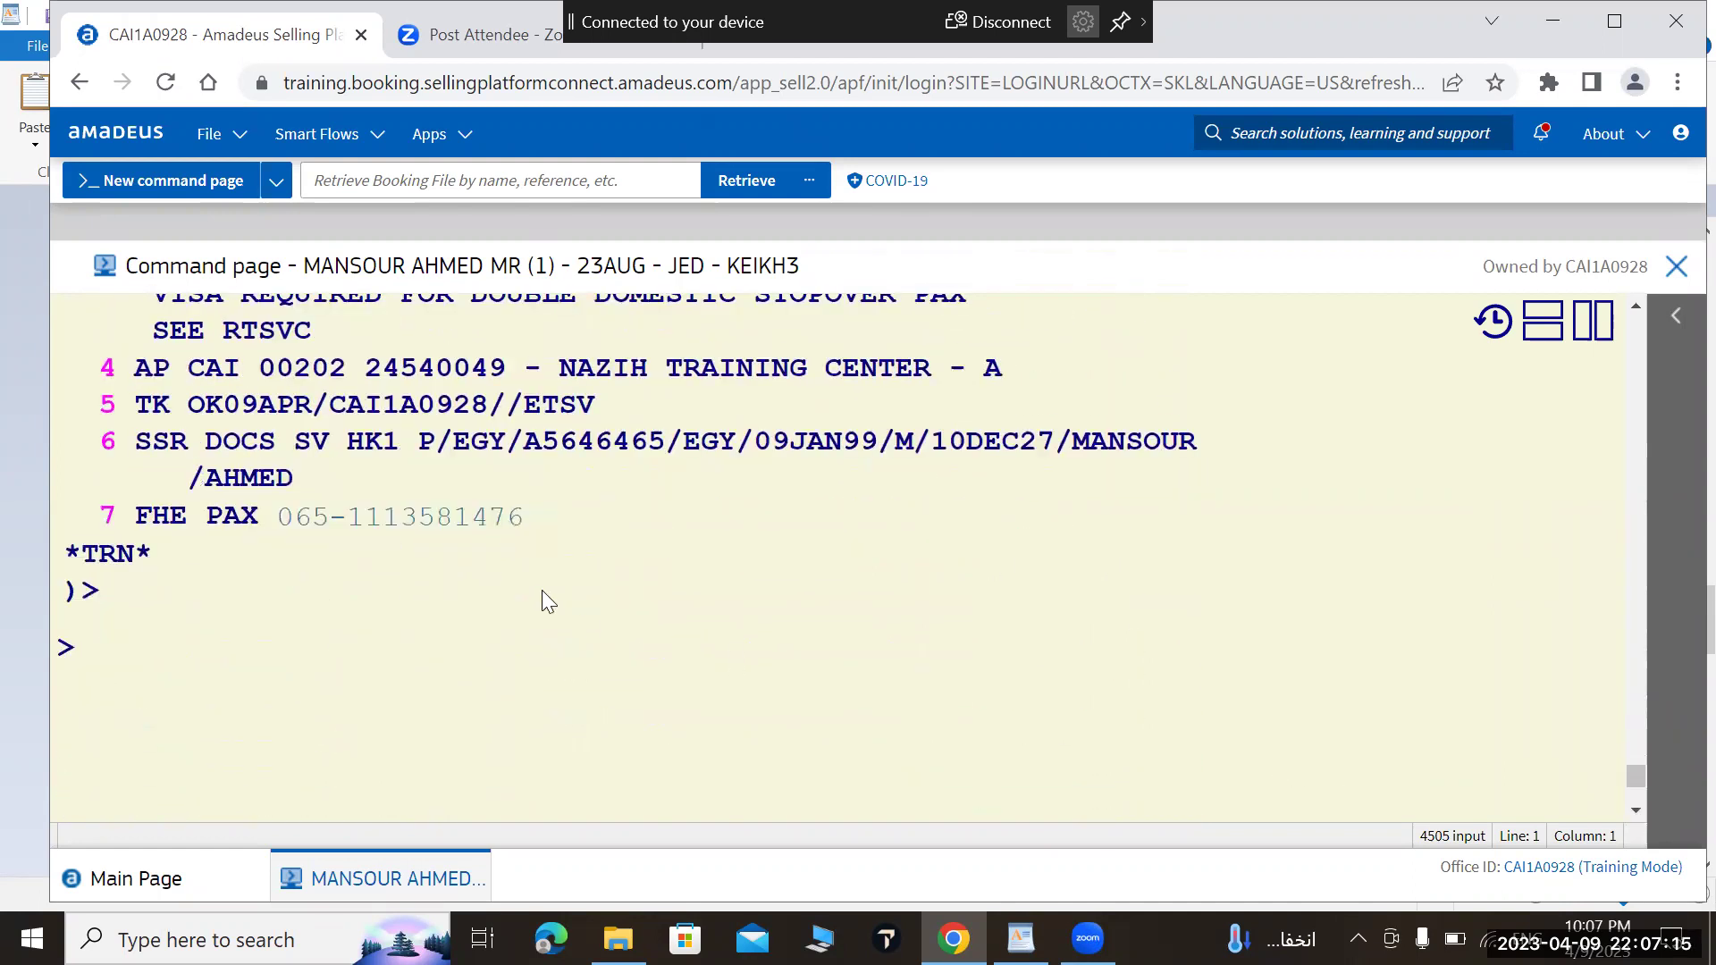
click(482, 518)
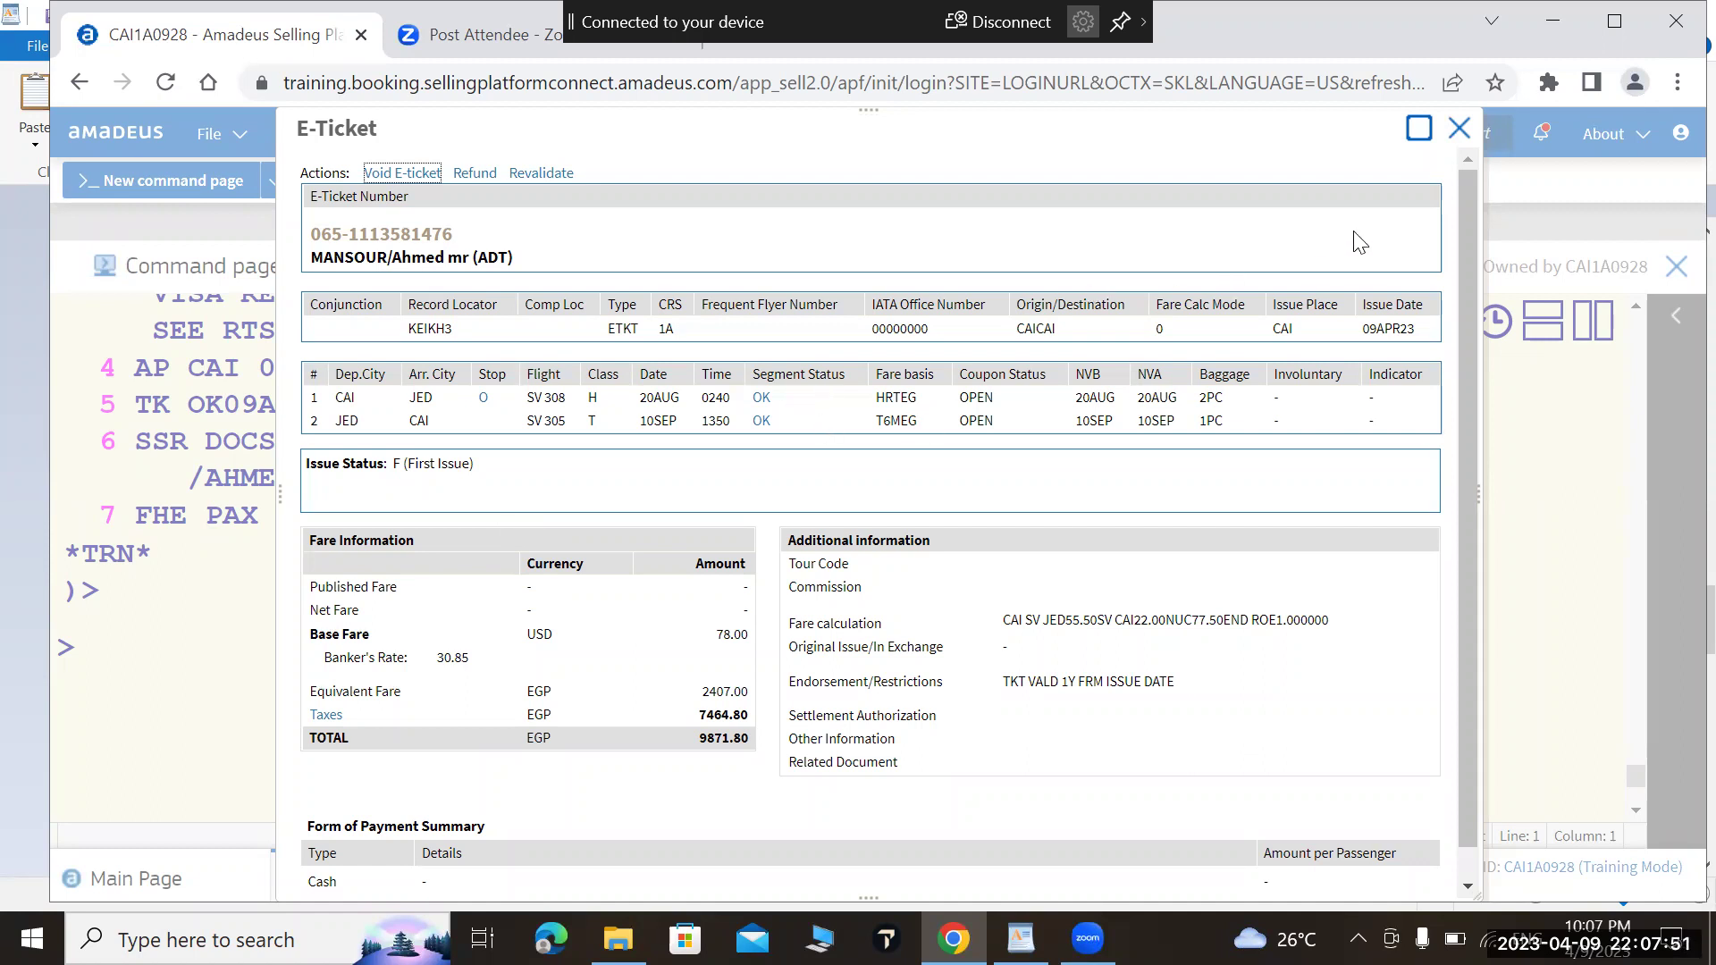
click(1455, 141)
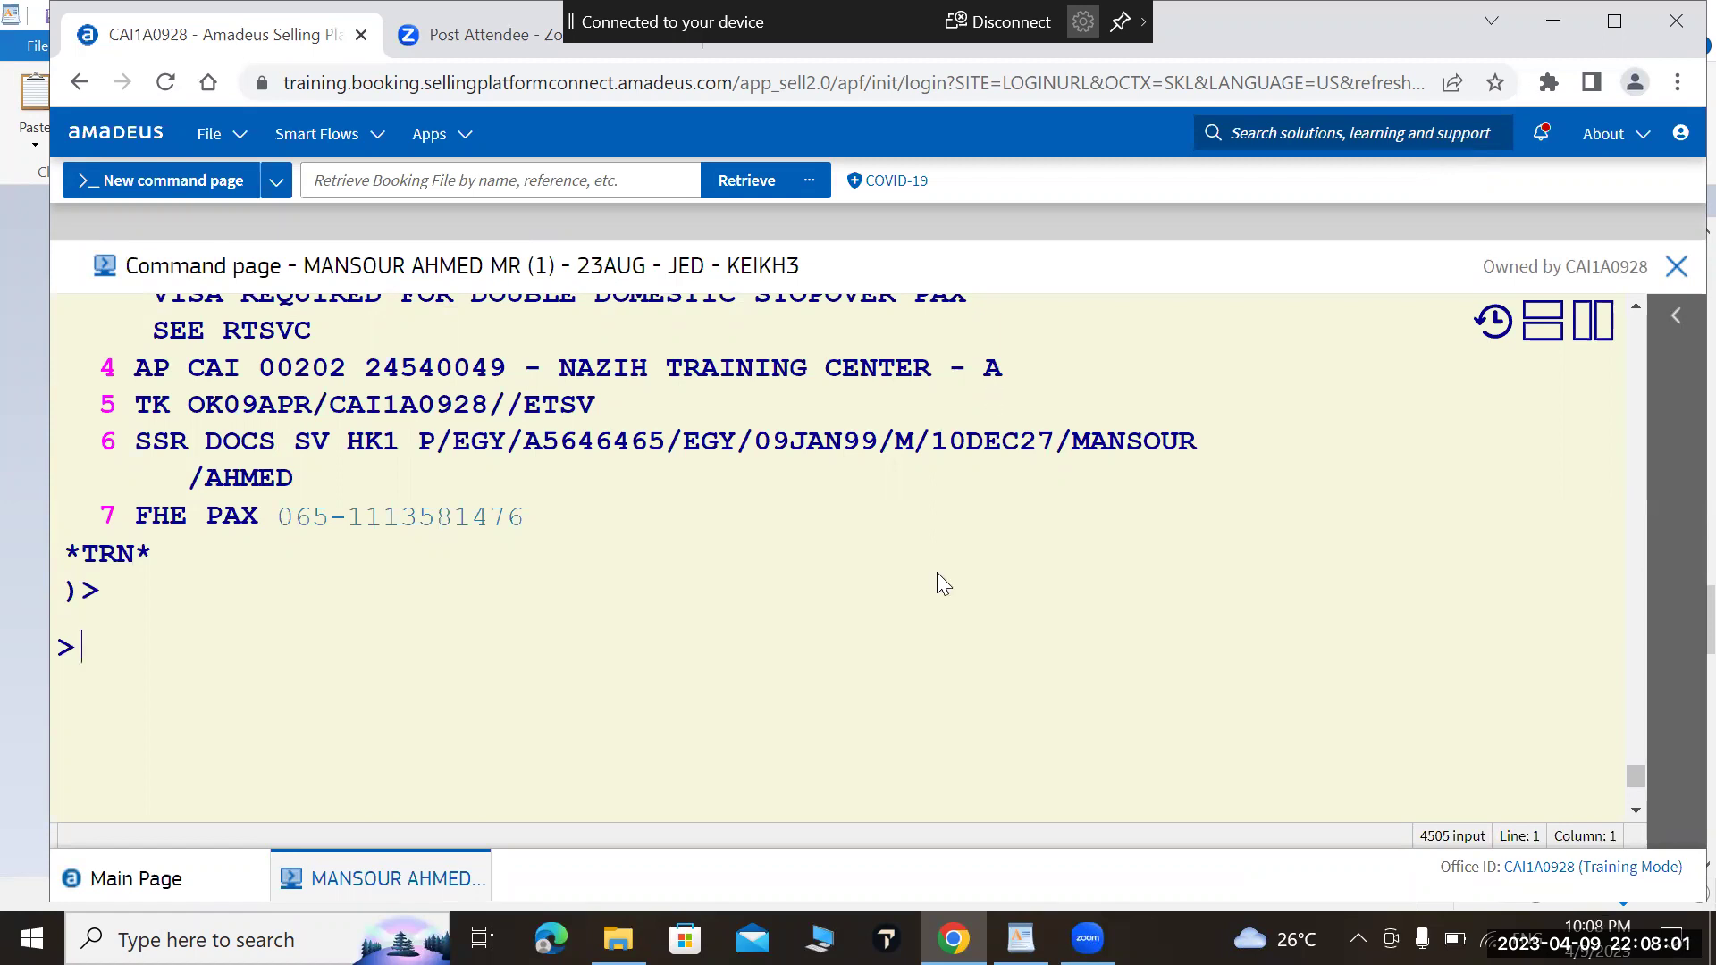
Step: Price the ticket reissue with FXQ and display the rest of the fare, tax and penalty breakdown with M
text(FXQ)
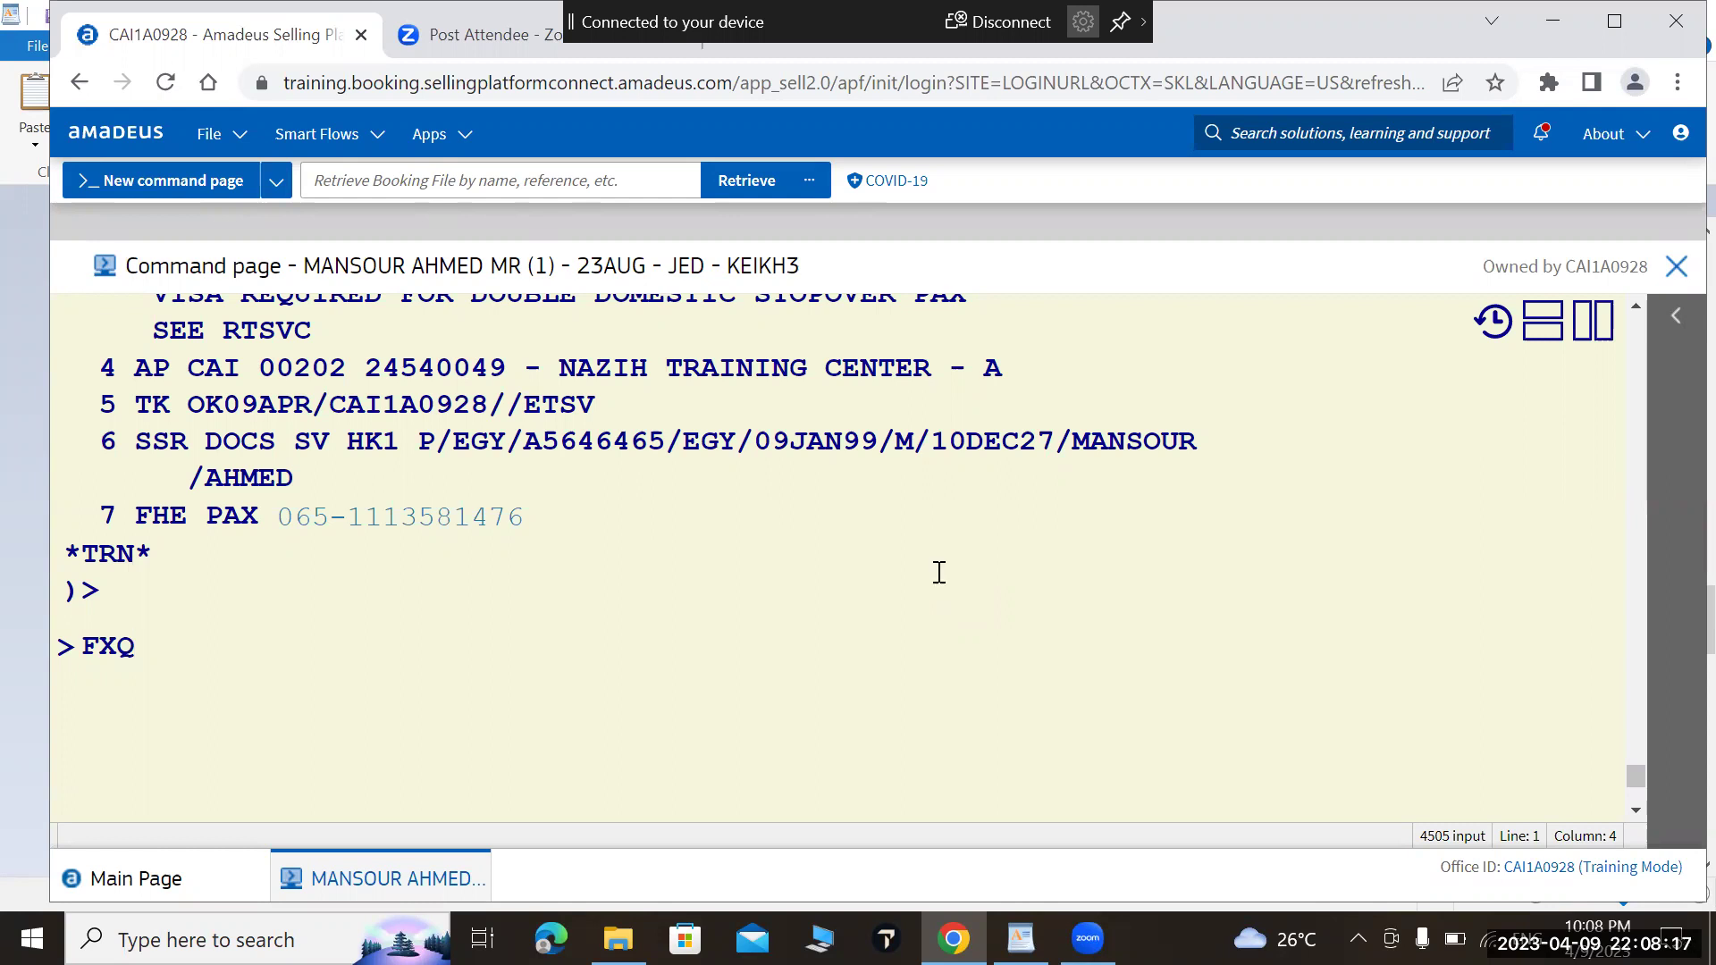
key(Return)
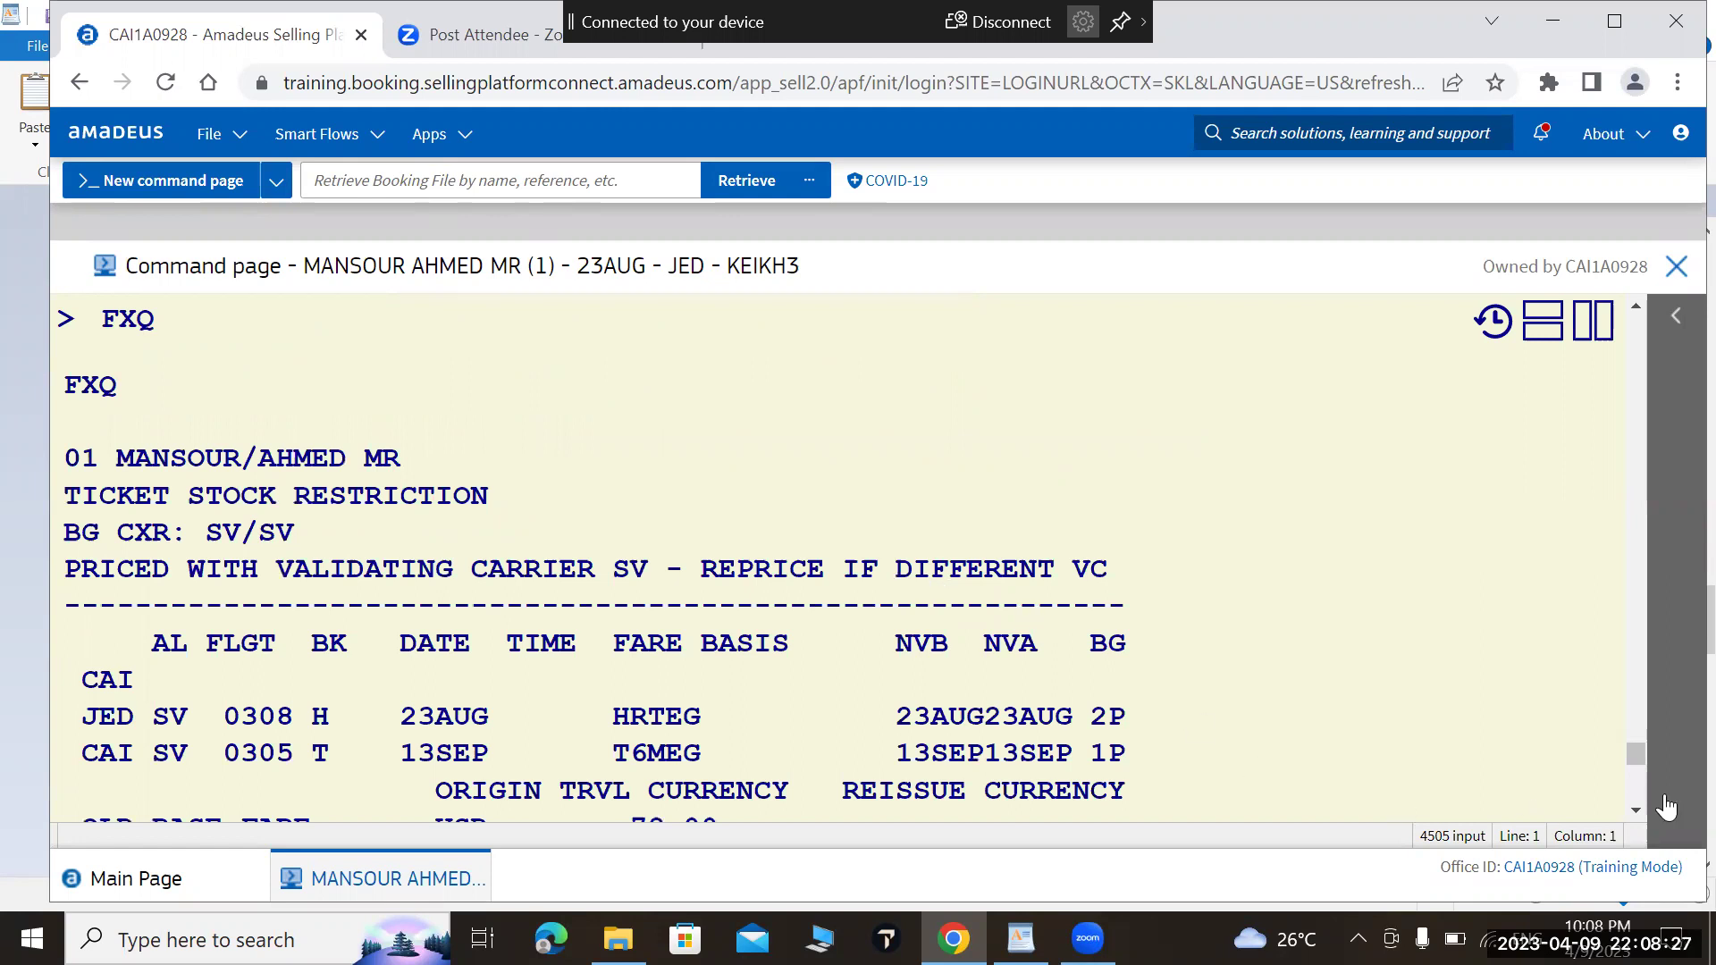
scroll(1632, 820, down, 3)
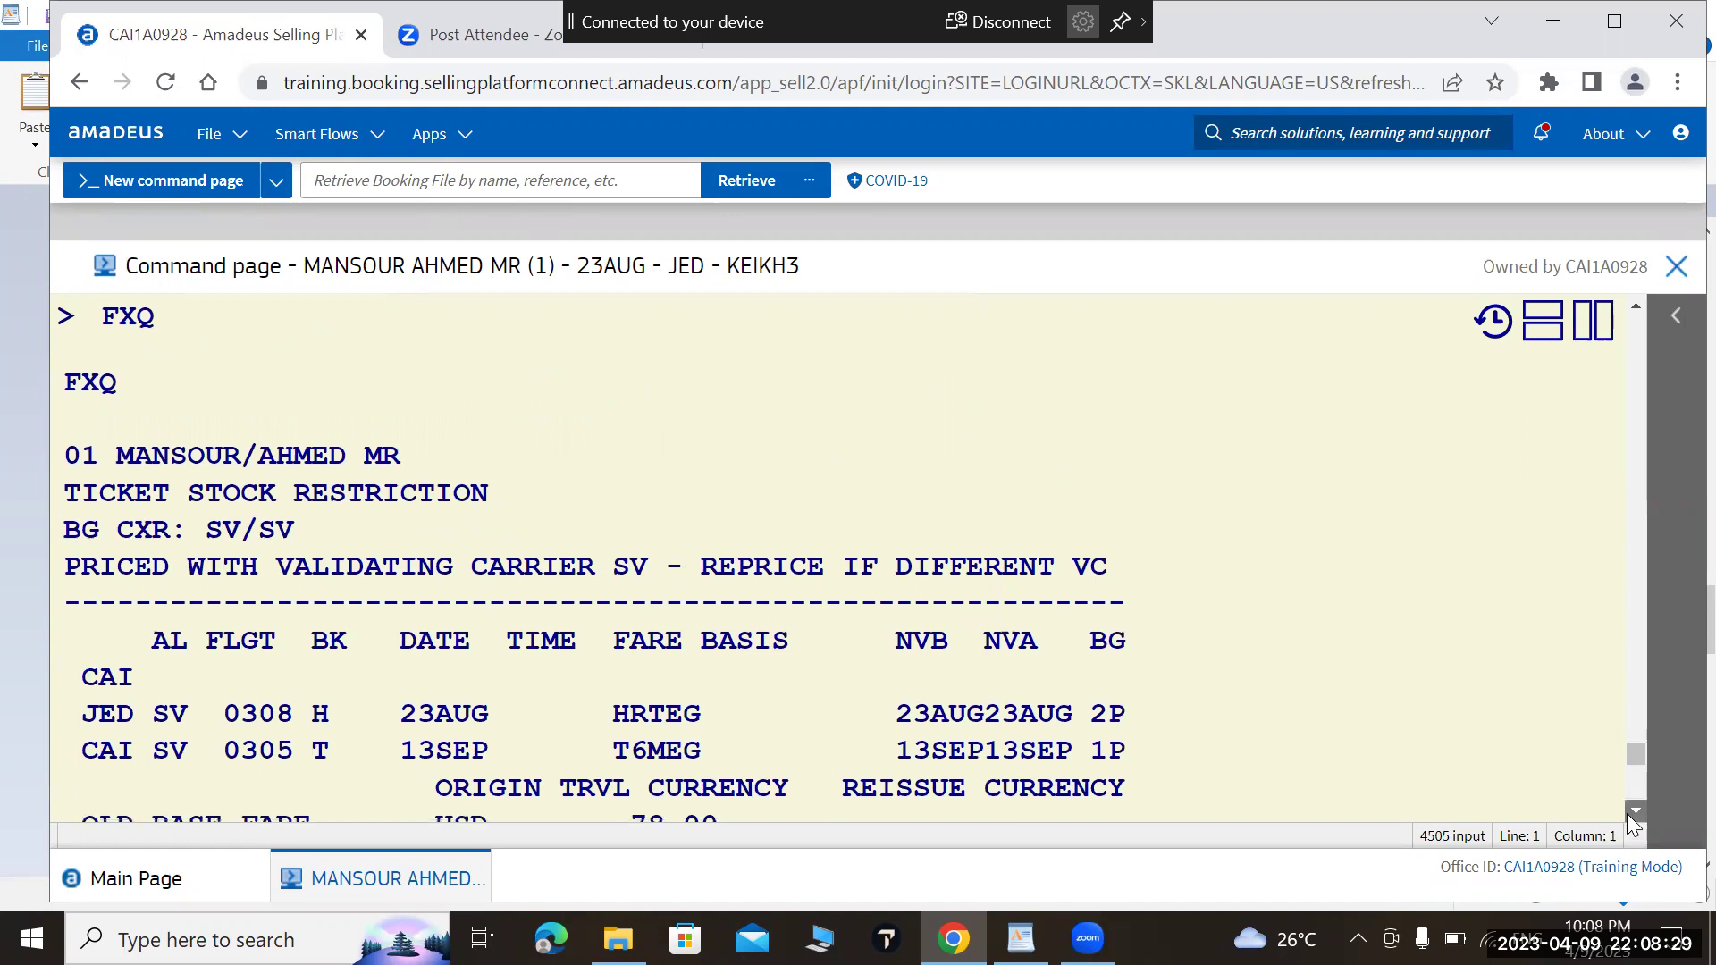
scroll(1628, 817, down, 4)
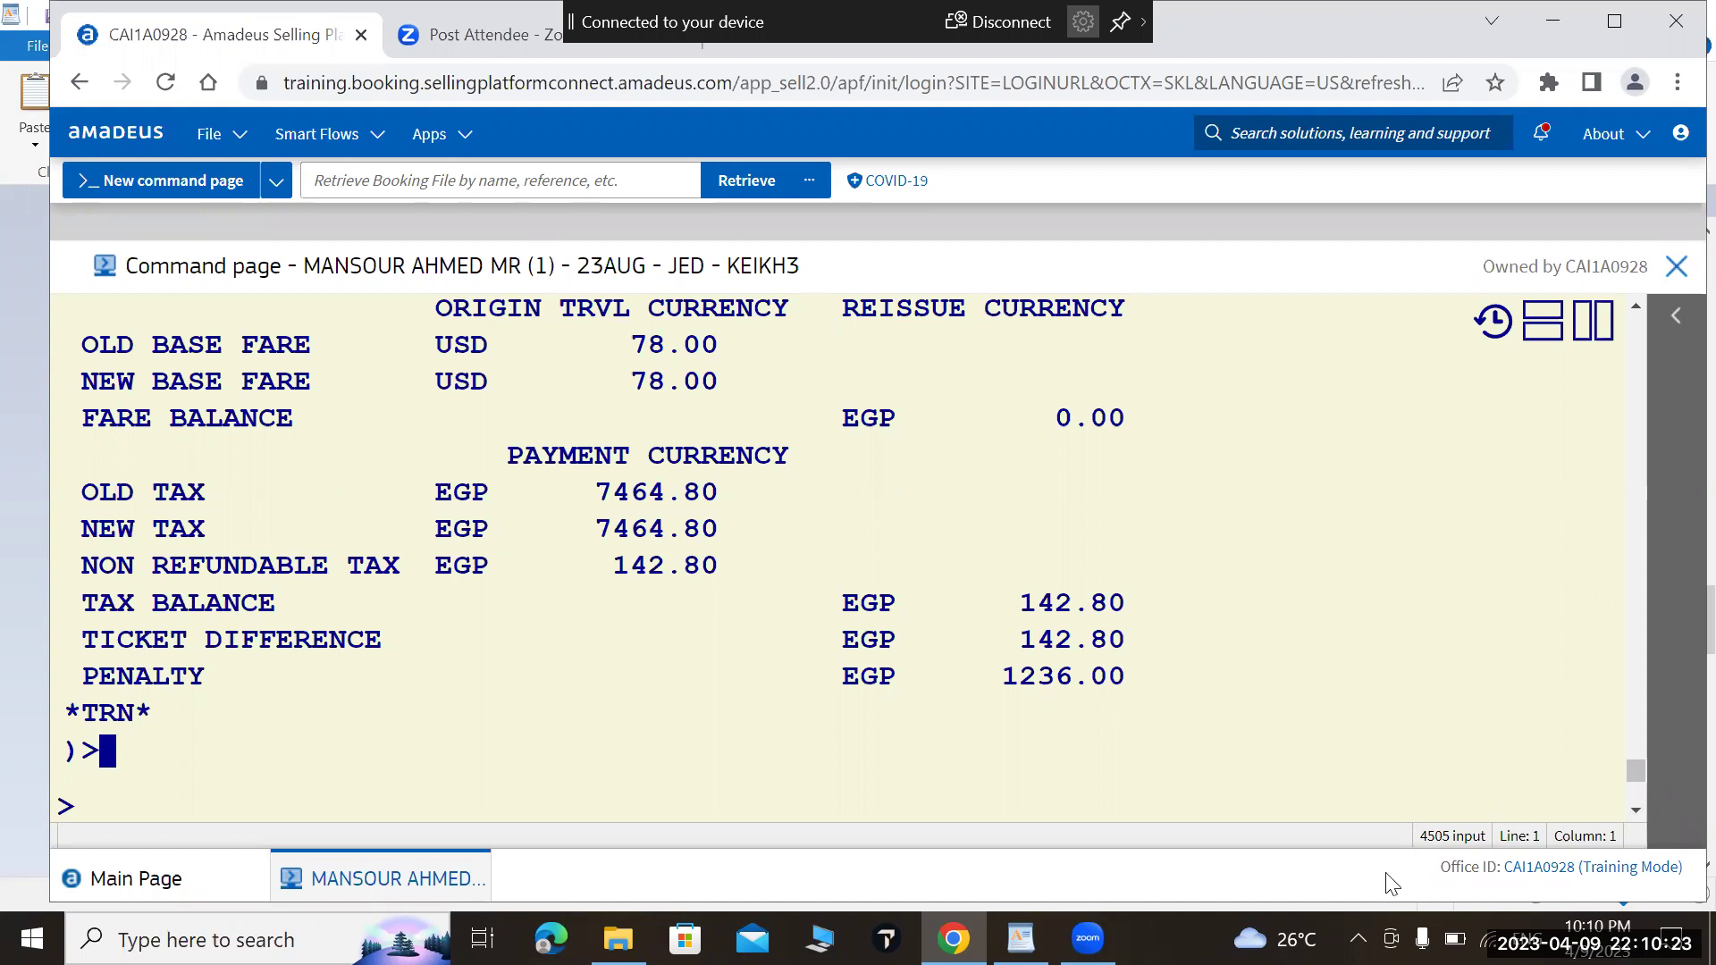
text(M)
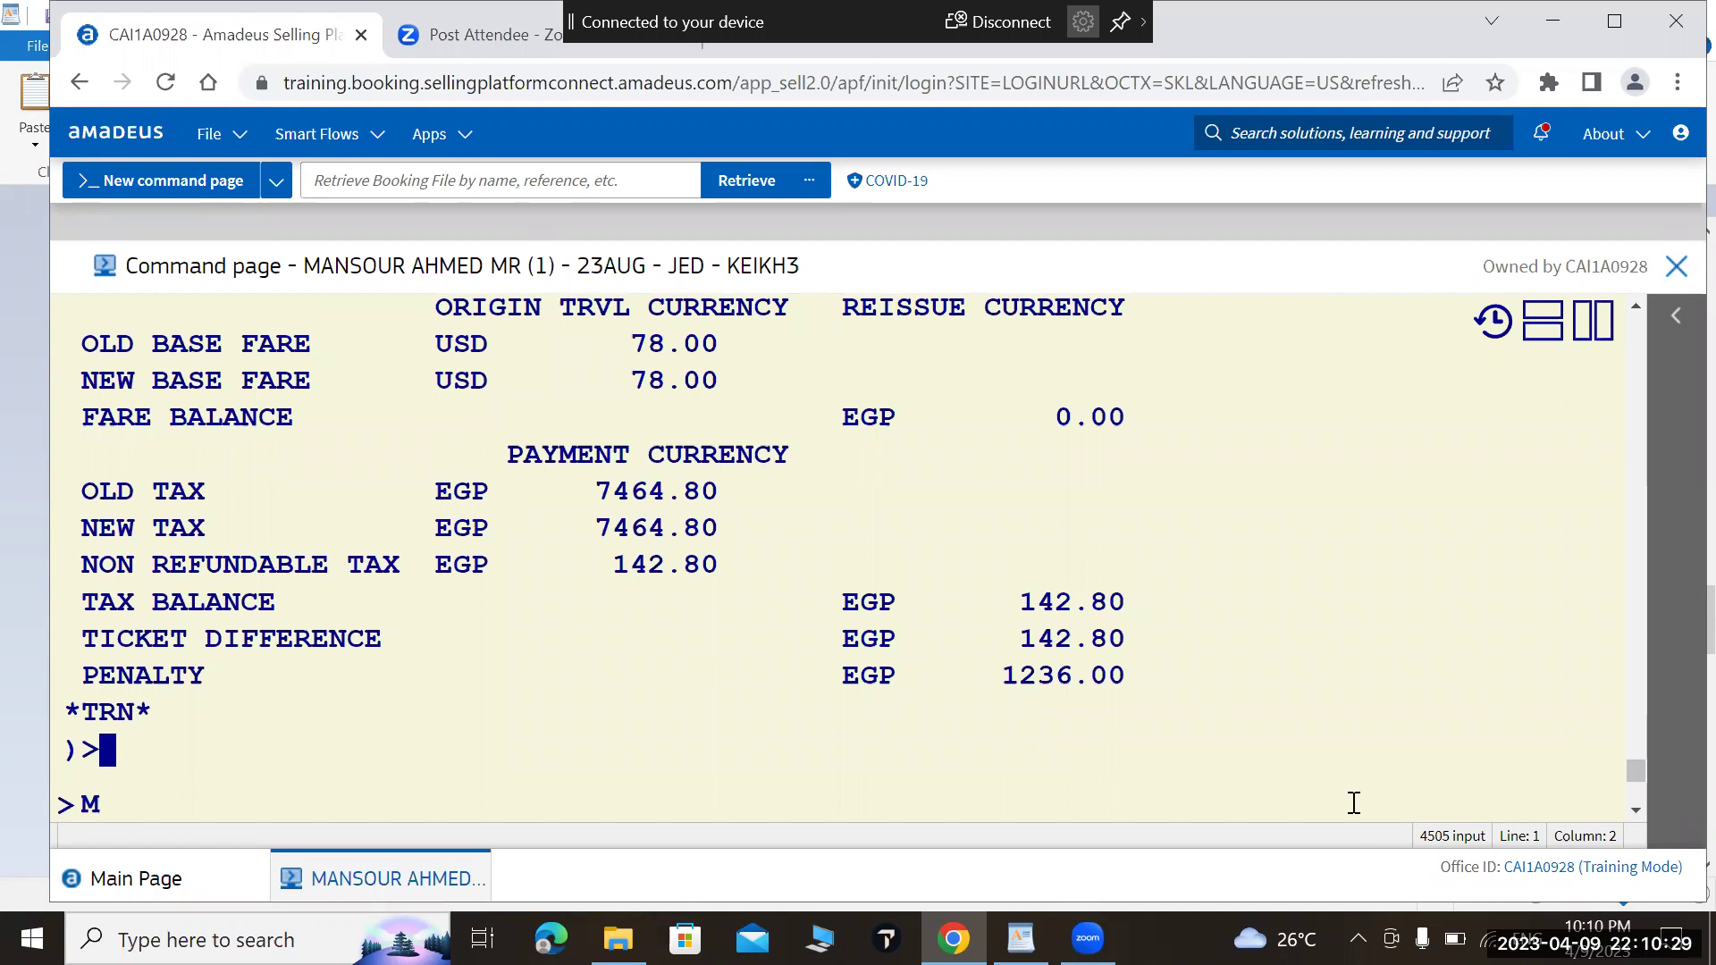
key(Return)
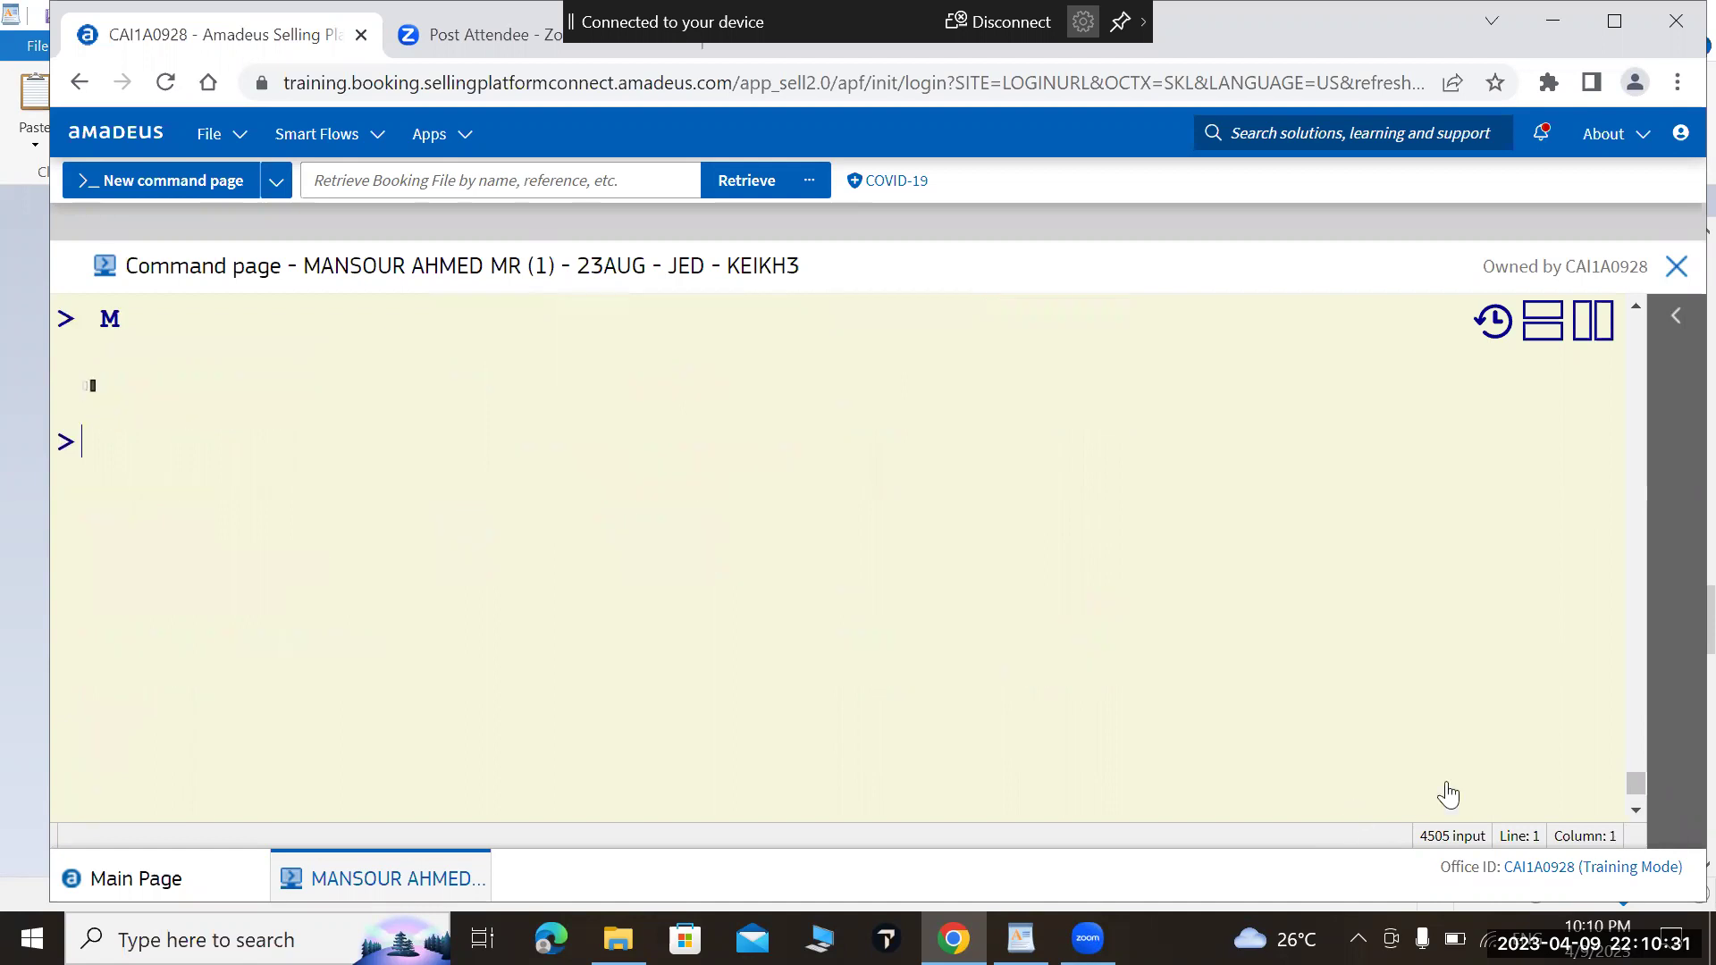
click(1635, 815)
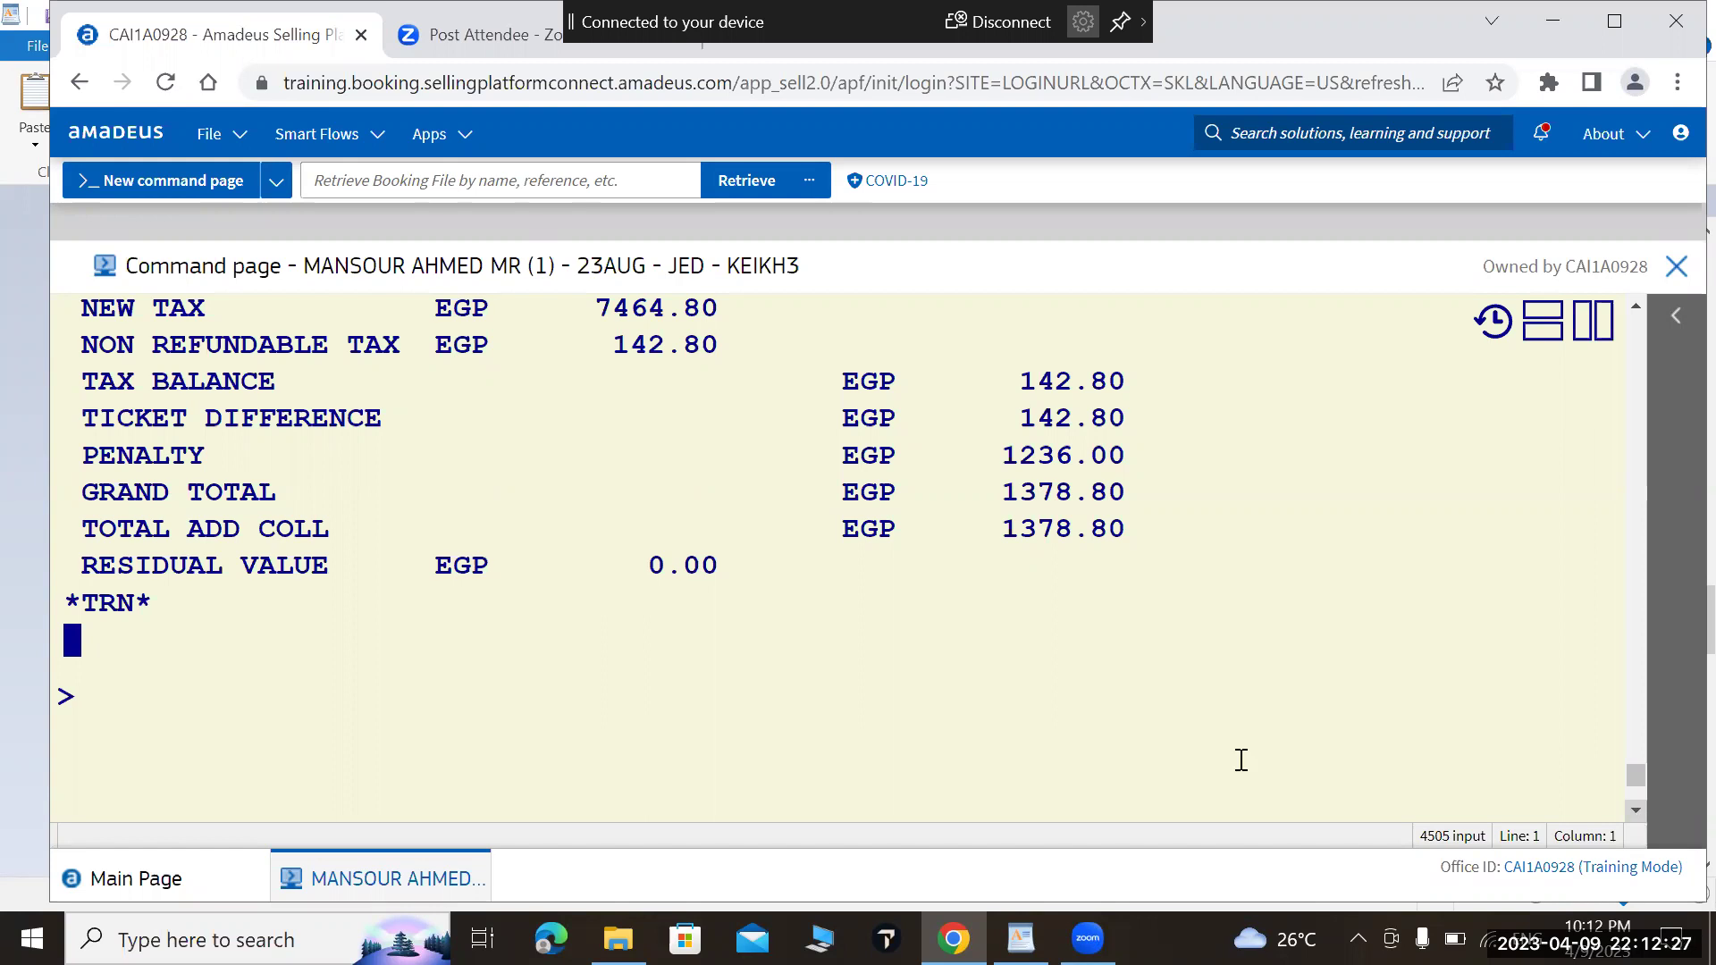
Step: Switch to the WordPad notes and read the Exchange Ticket procedure from the FXQ entry onward
click(1202, 753)
text(IR)
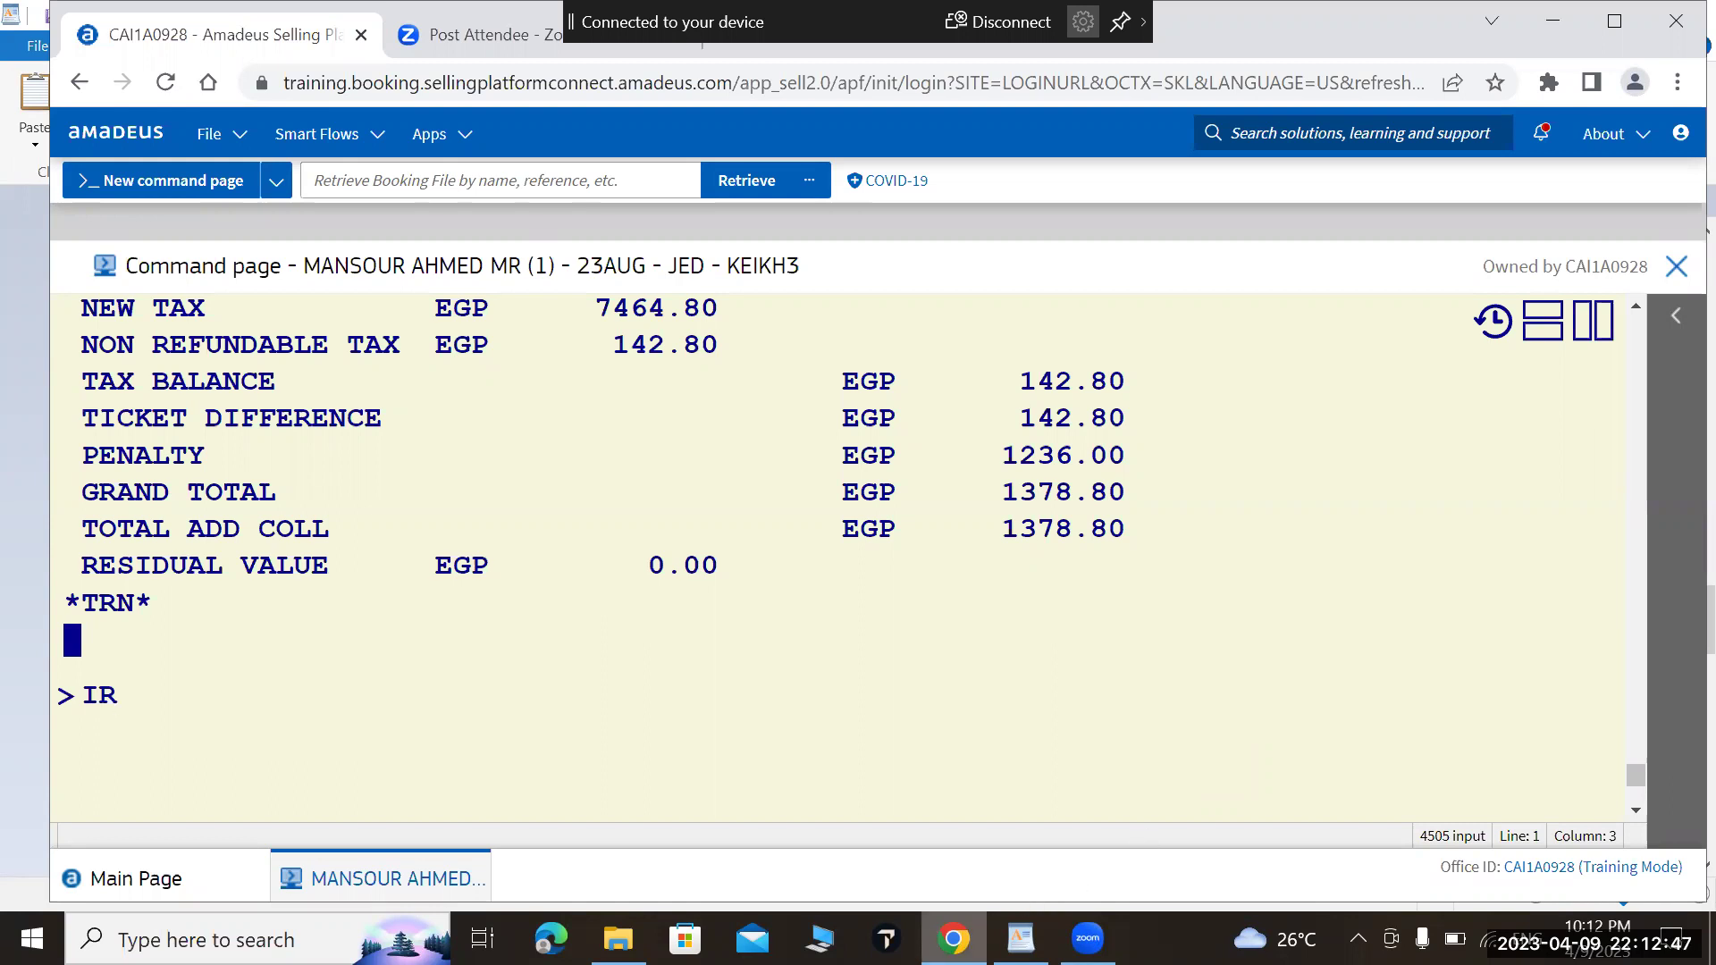
click(1021, 939)
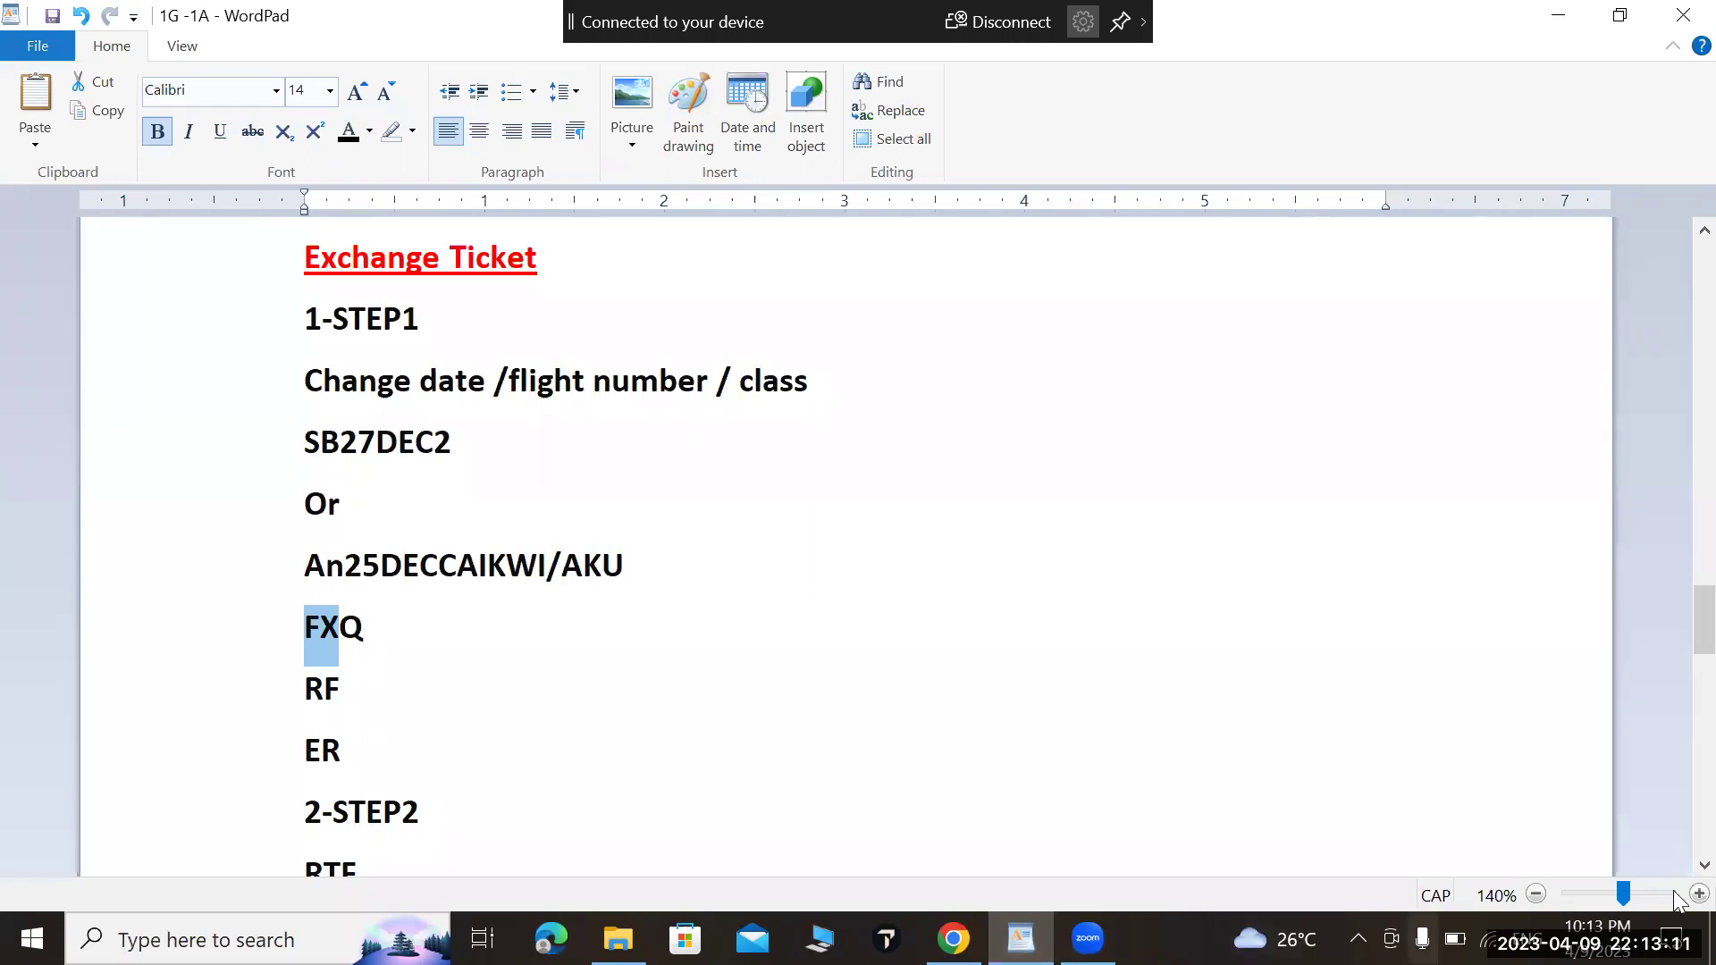
scroll(1679, 874, down, 2)
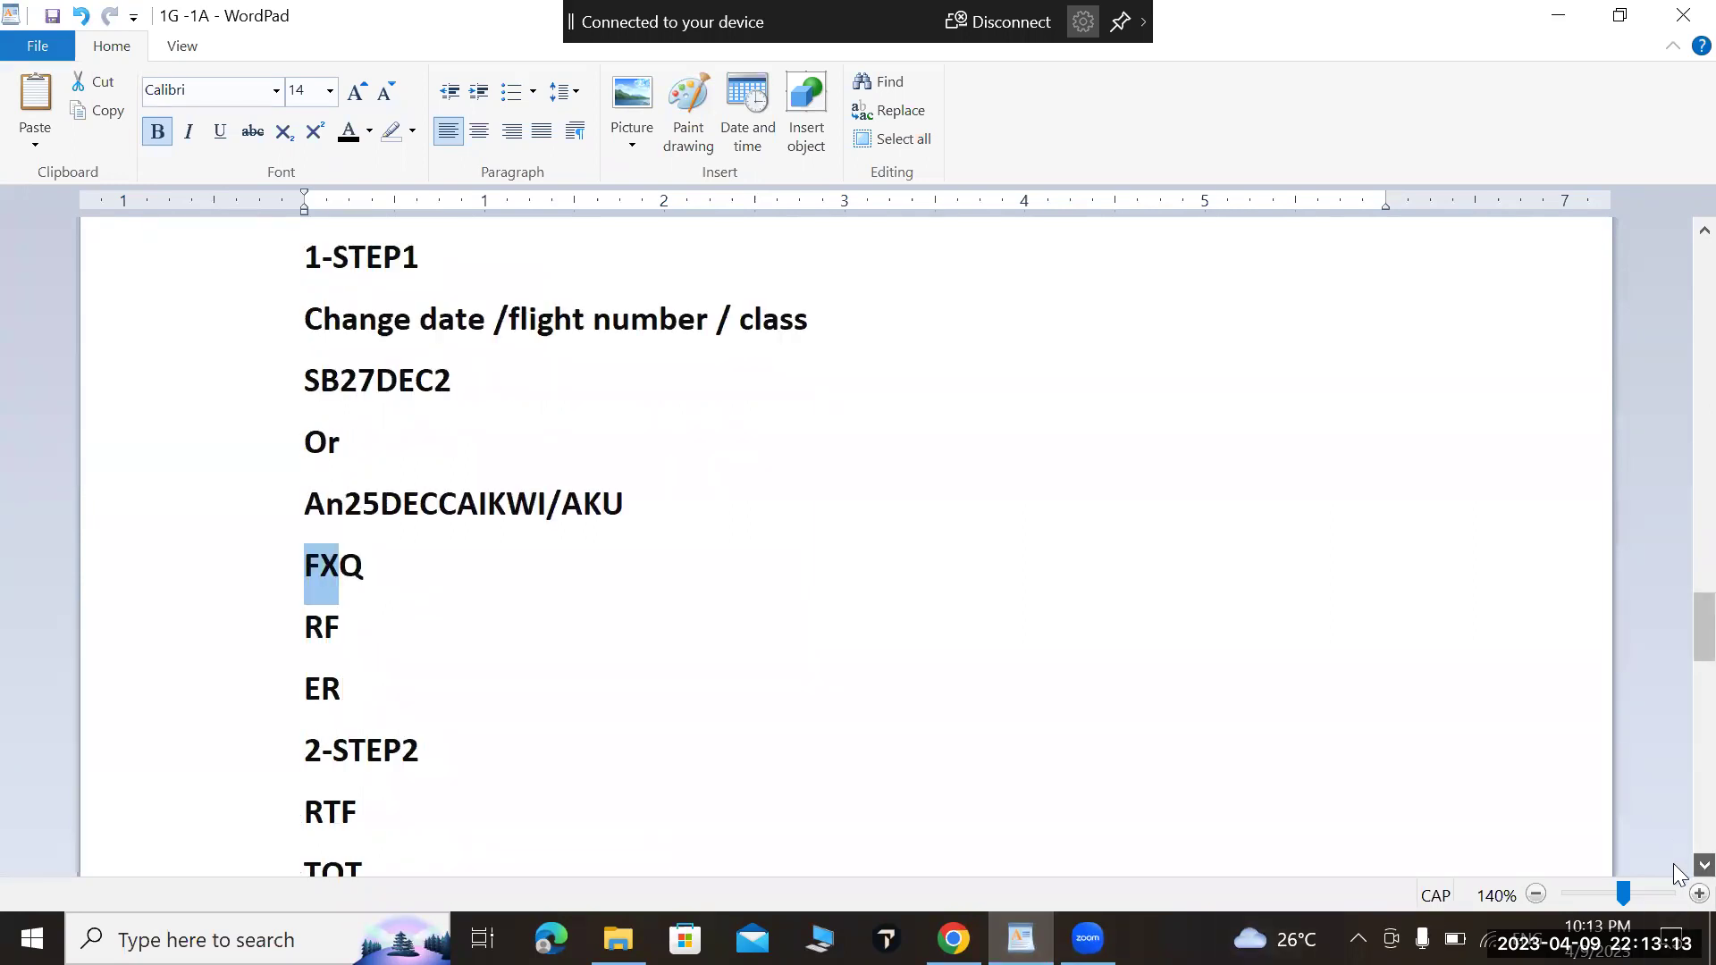
scroll(1679, 874, down, 1)
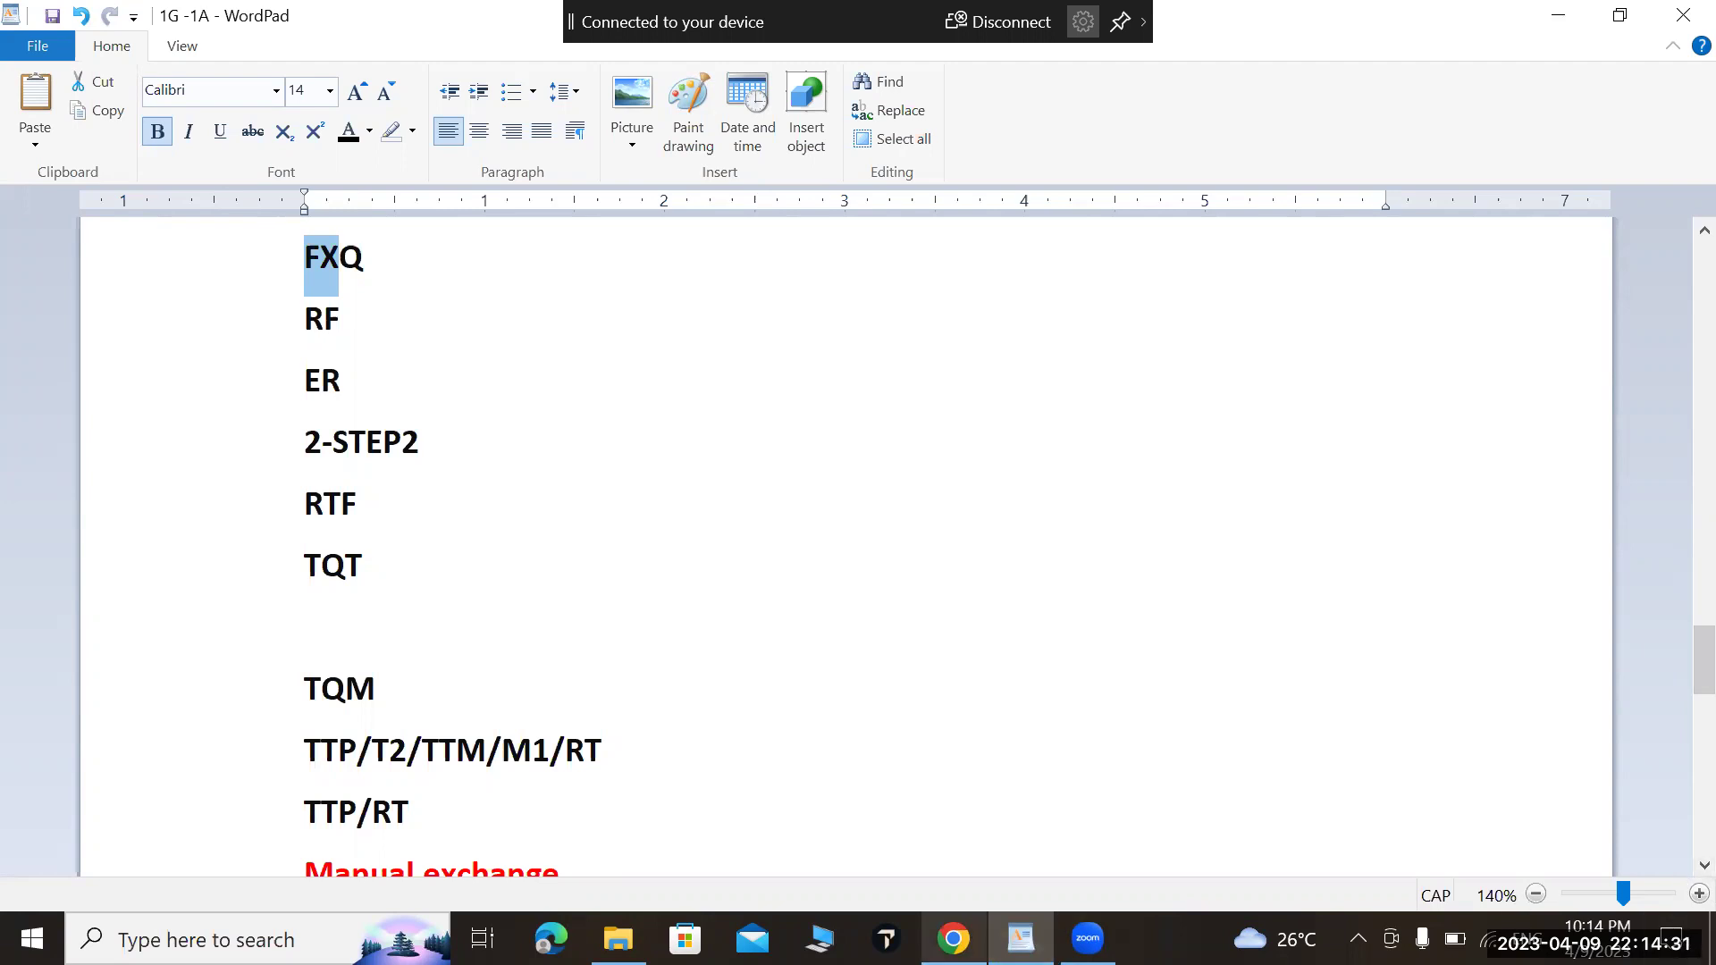
Step: Return to the Amadeus command page, clear the pending IR entry and add the received-from element with RFP
key(alt+Tab)
key(BackSpace)
key(BackSpace)
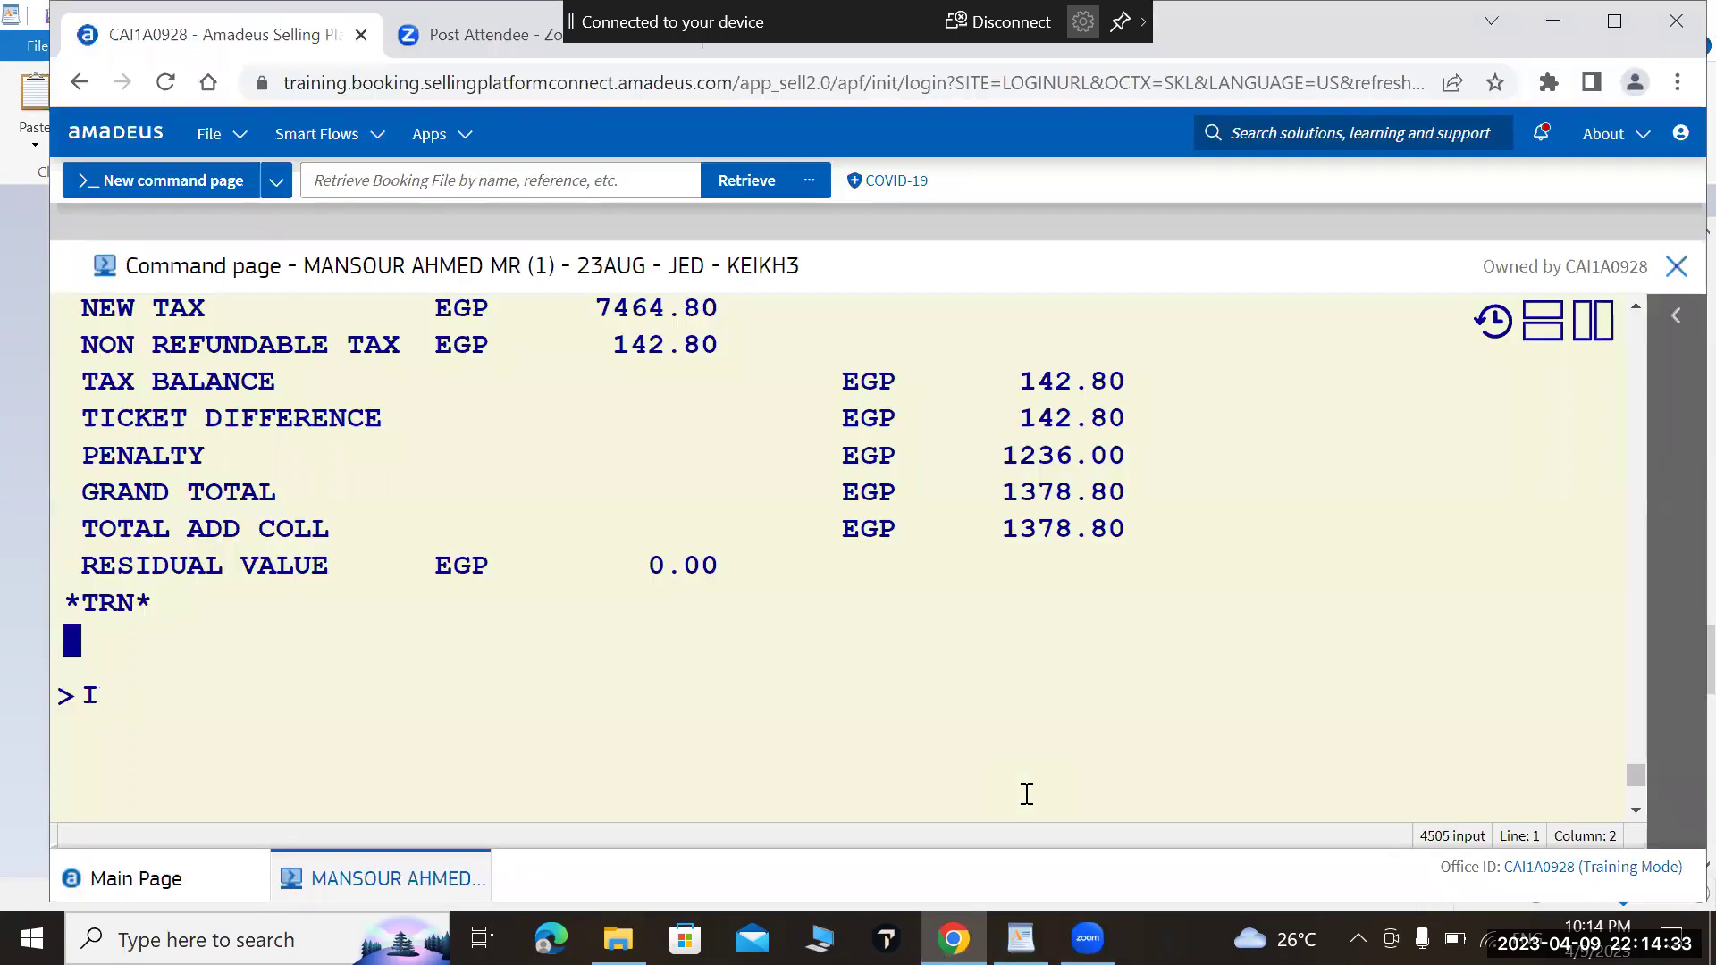
scroll(1027, 793, up, 5)
text(RF)
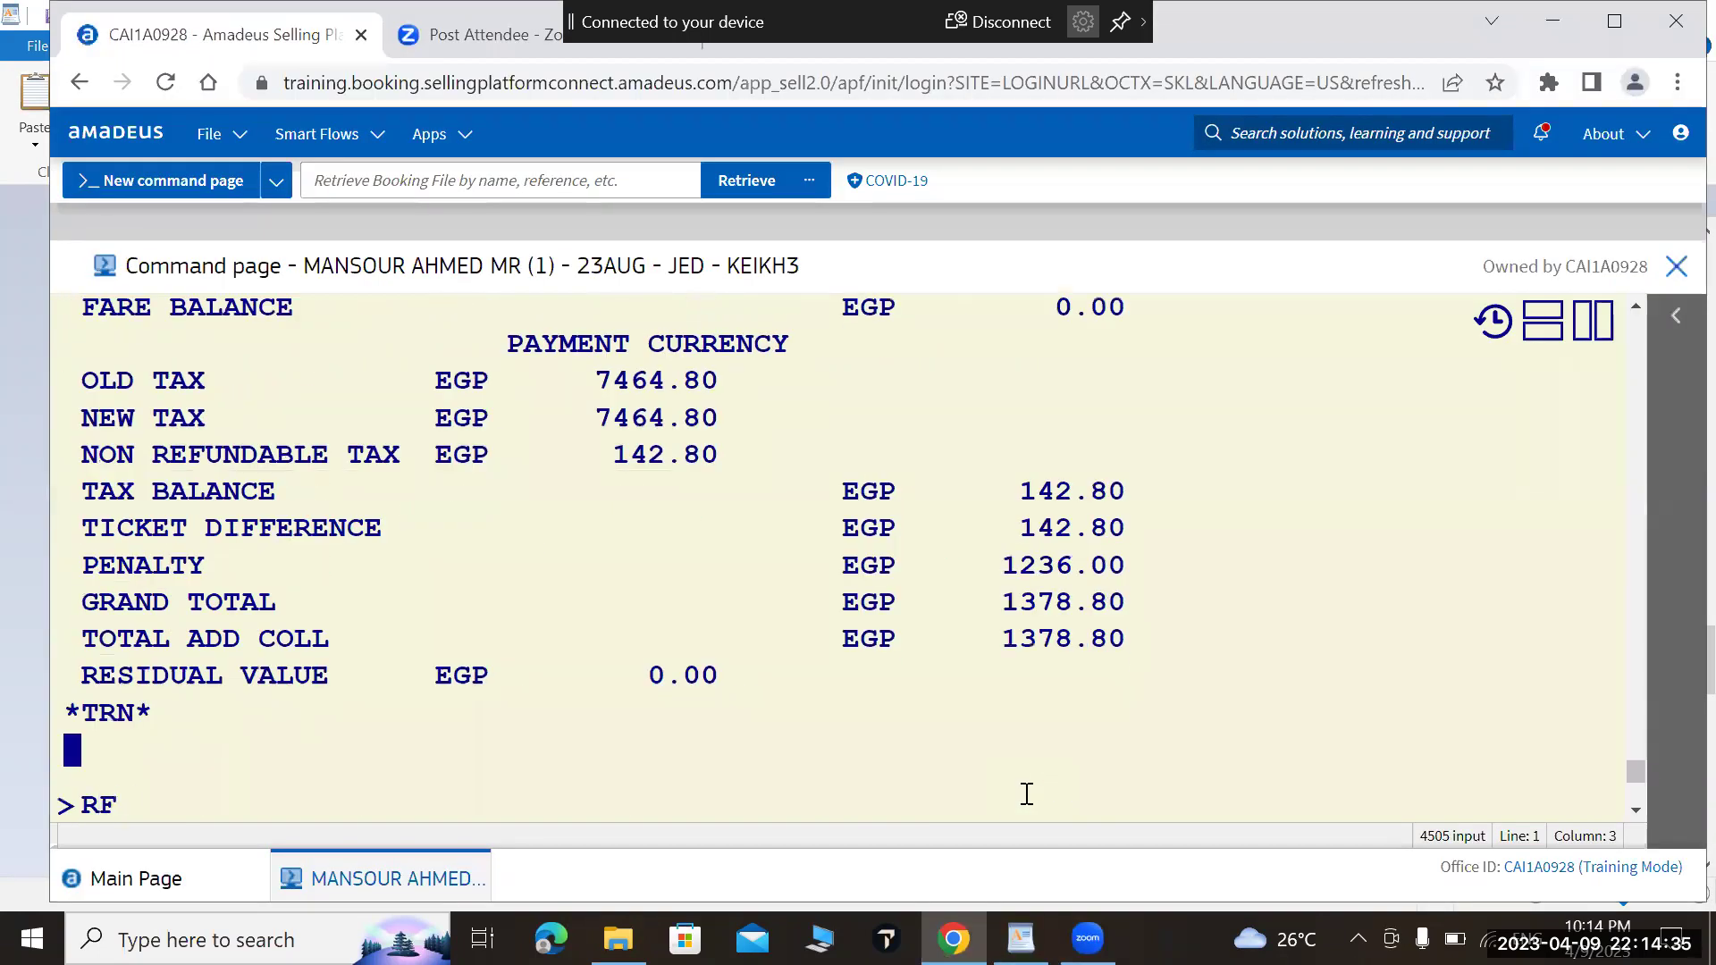
text(P)
key(Return)
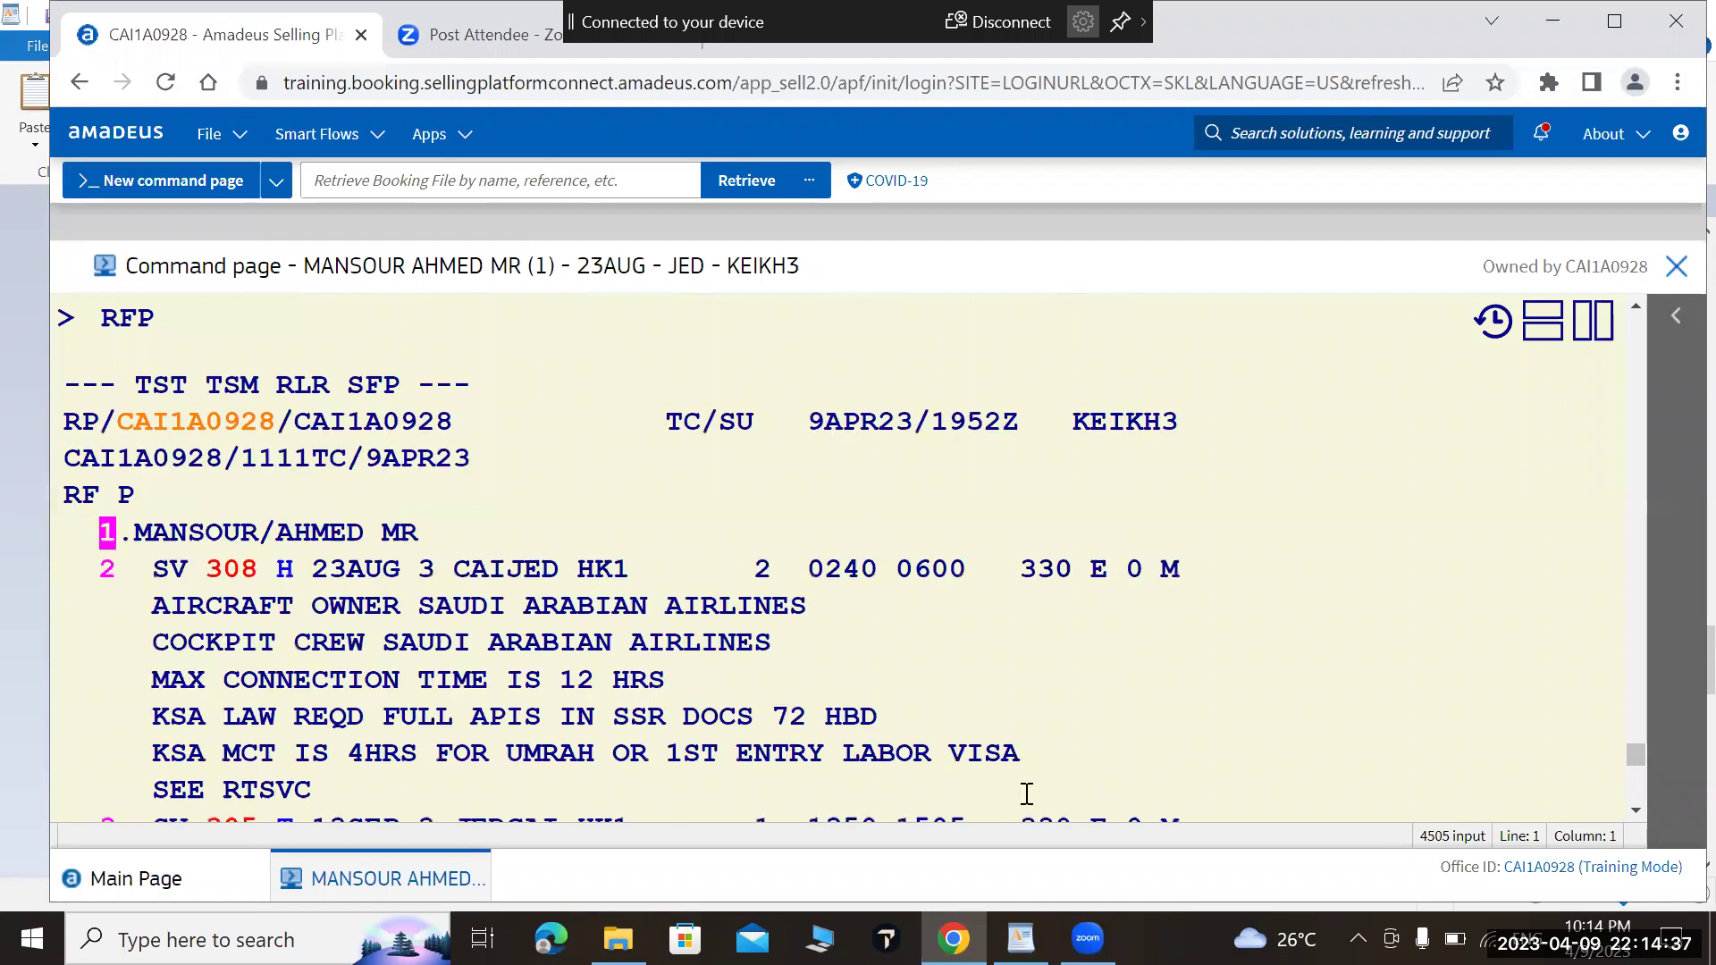
Step: Save and redisplay the booking with ER, and review its updated ticketing and payment elements
text(ER)
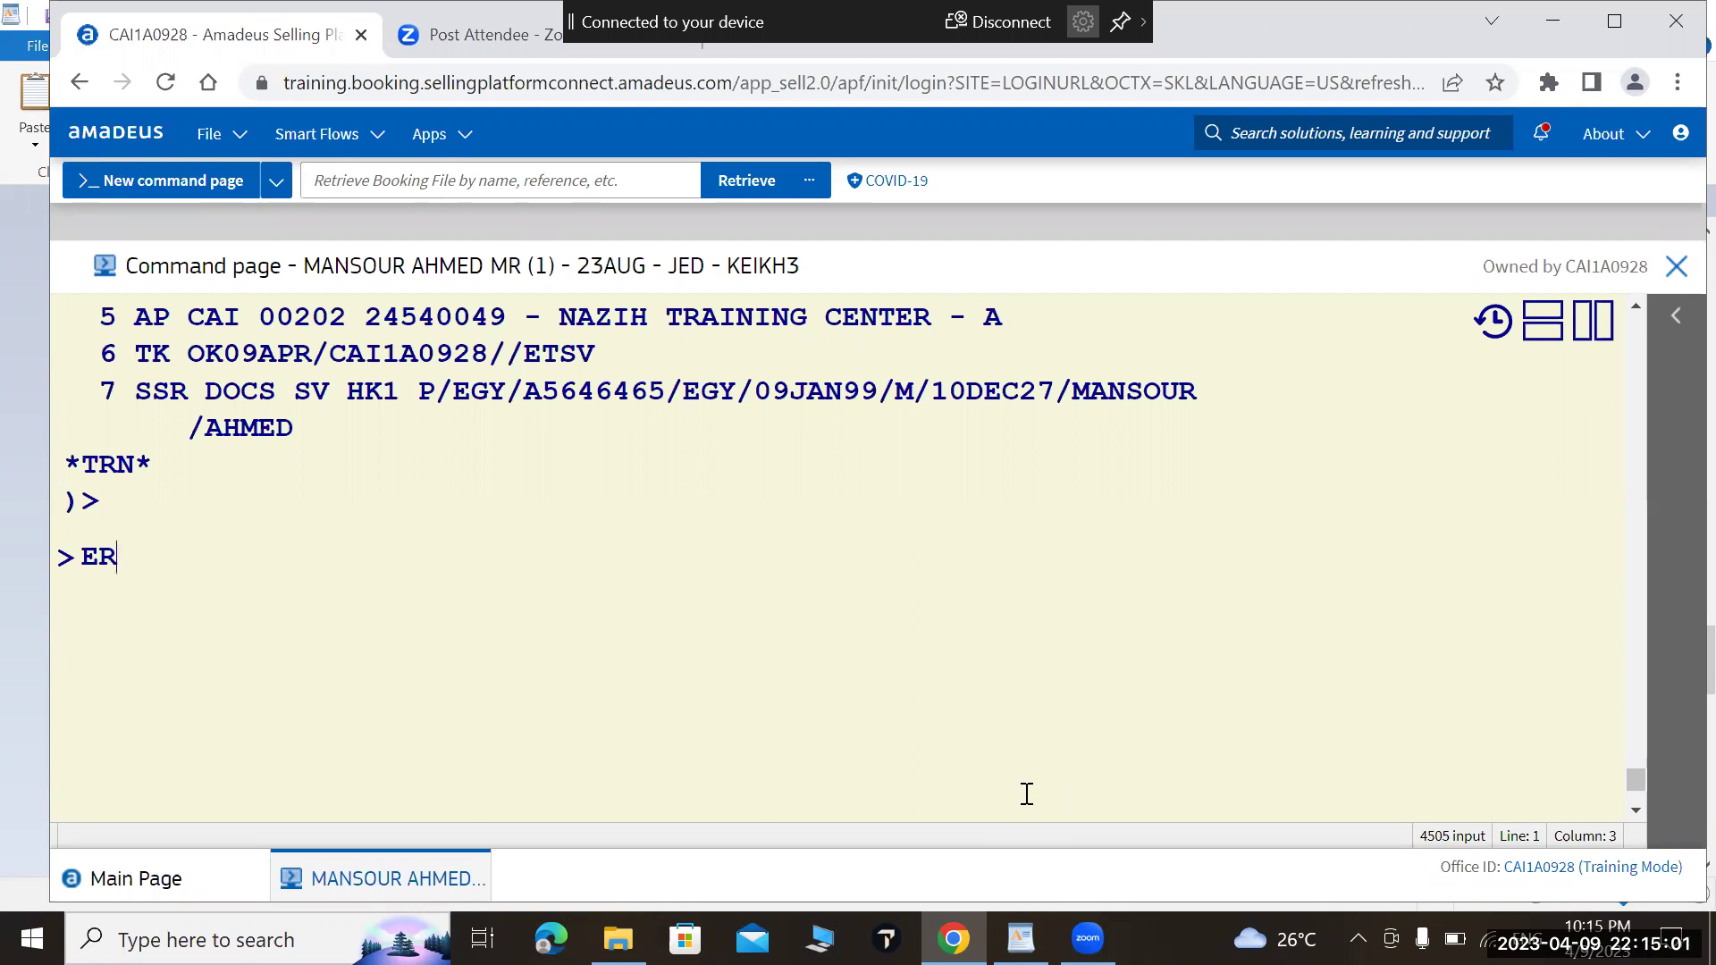
key(Return)
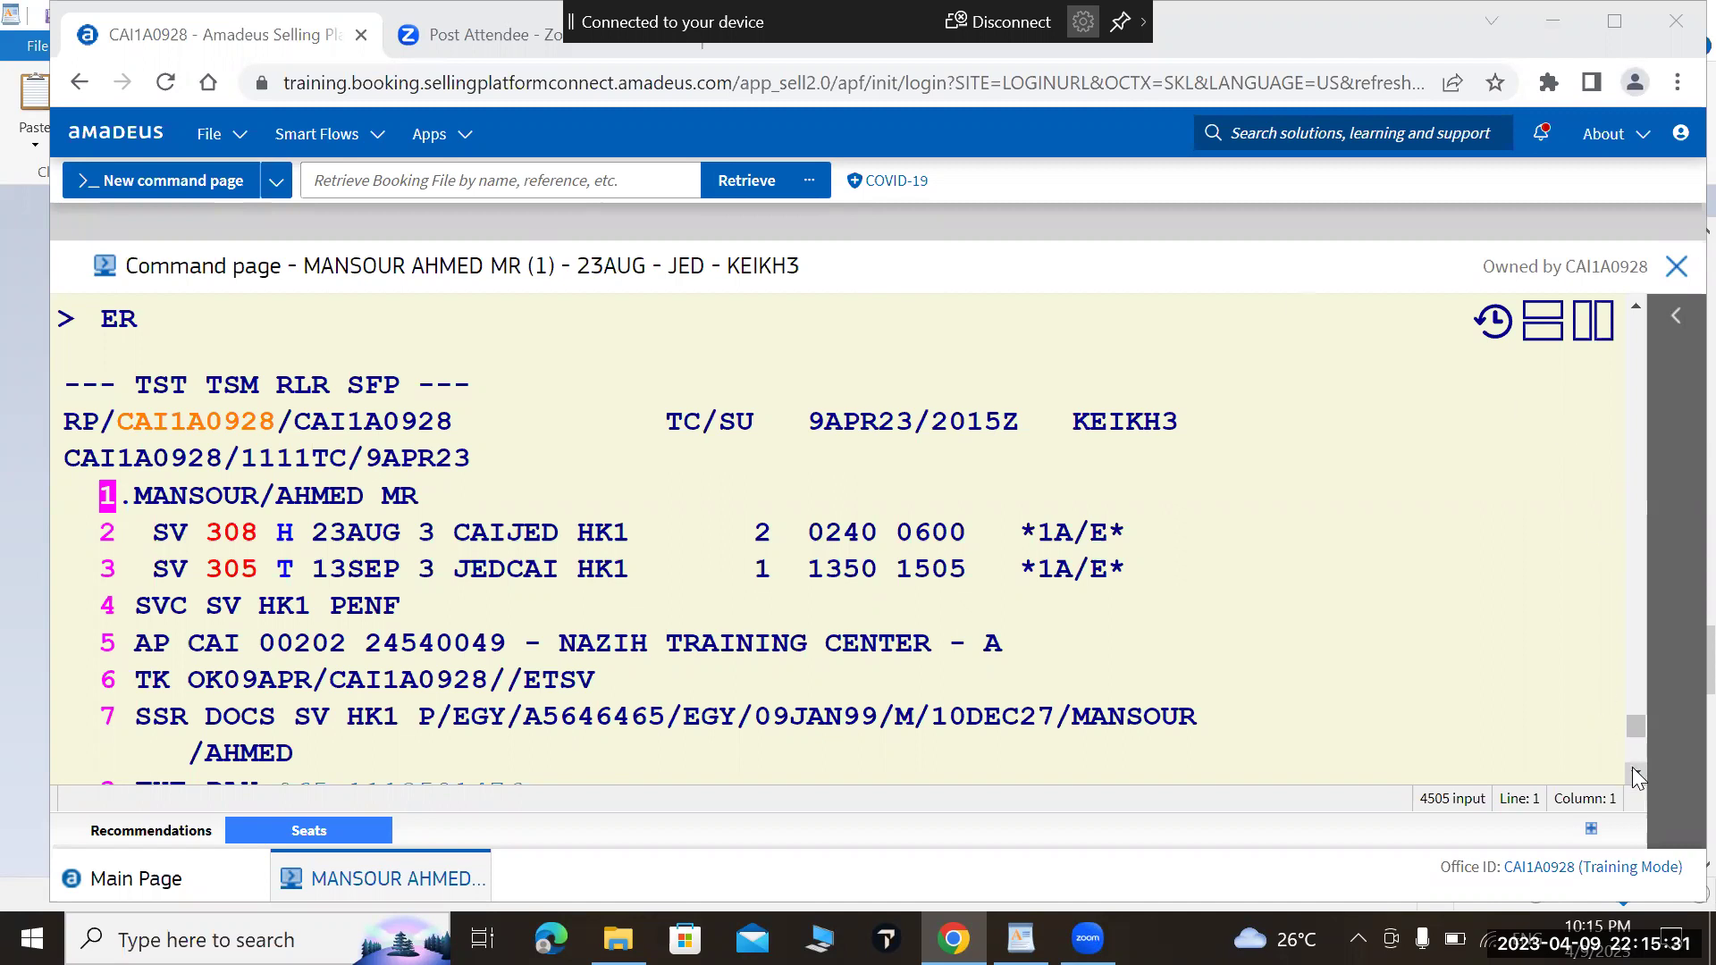
scroll(1632, 768, down, 5)
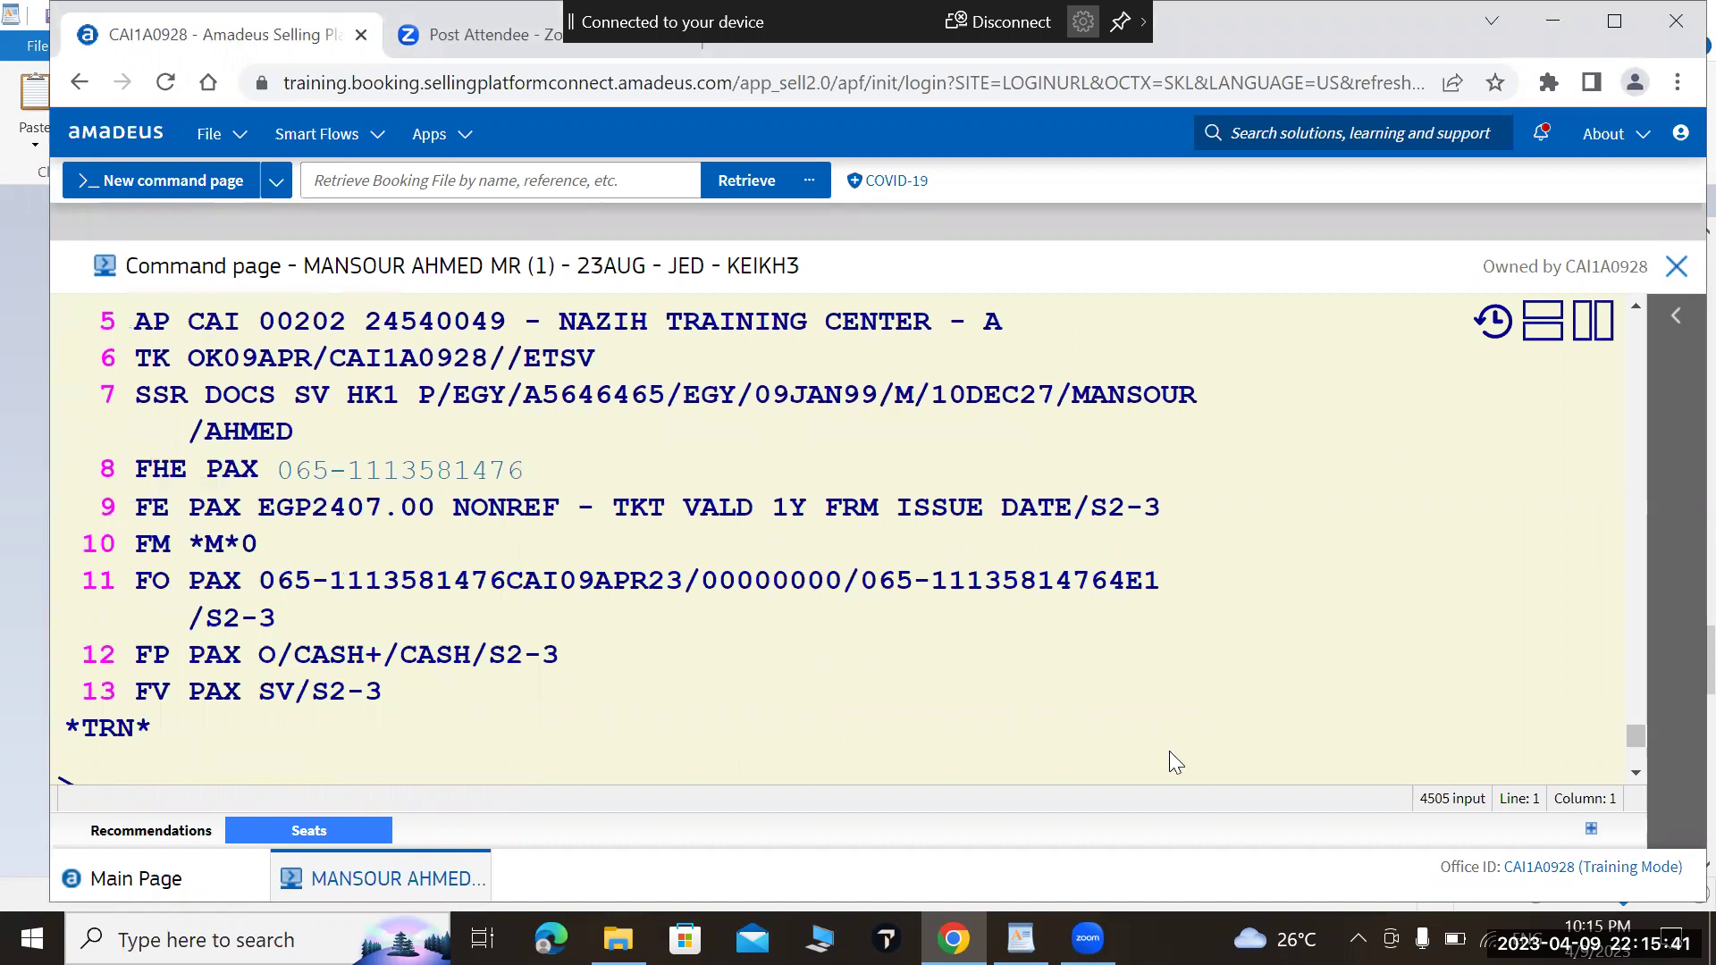
Step: Display the reissue fare record with TQT, review its segments and fare details, and close it back to the booking
scroll(1169, 750, down, 1)
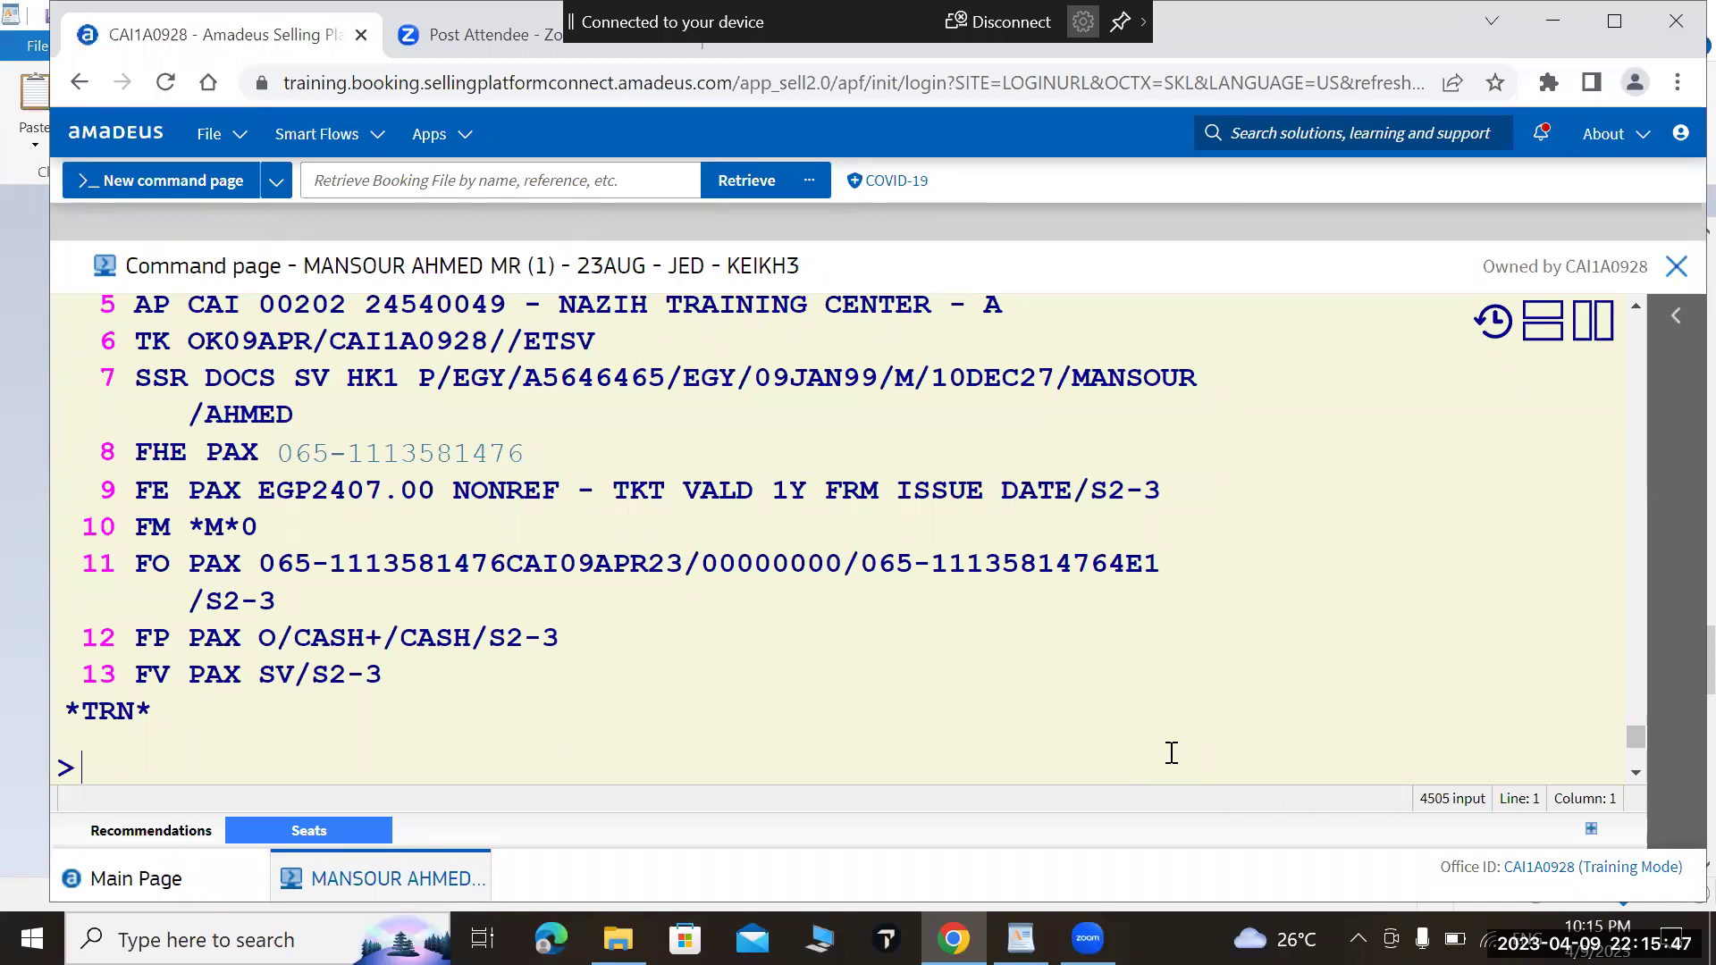
text(TQT)
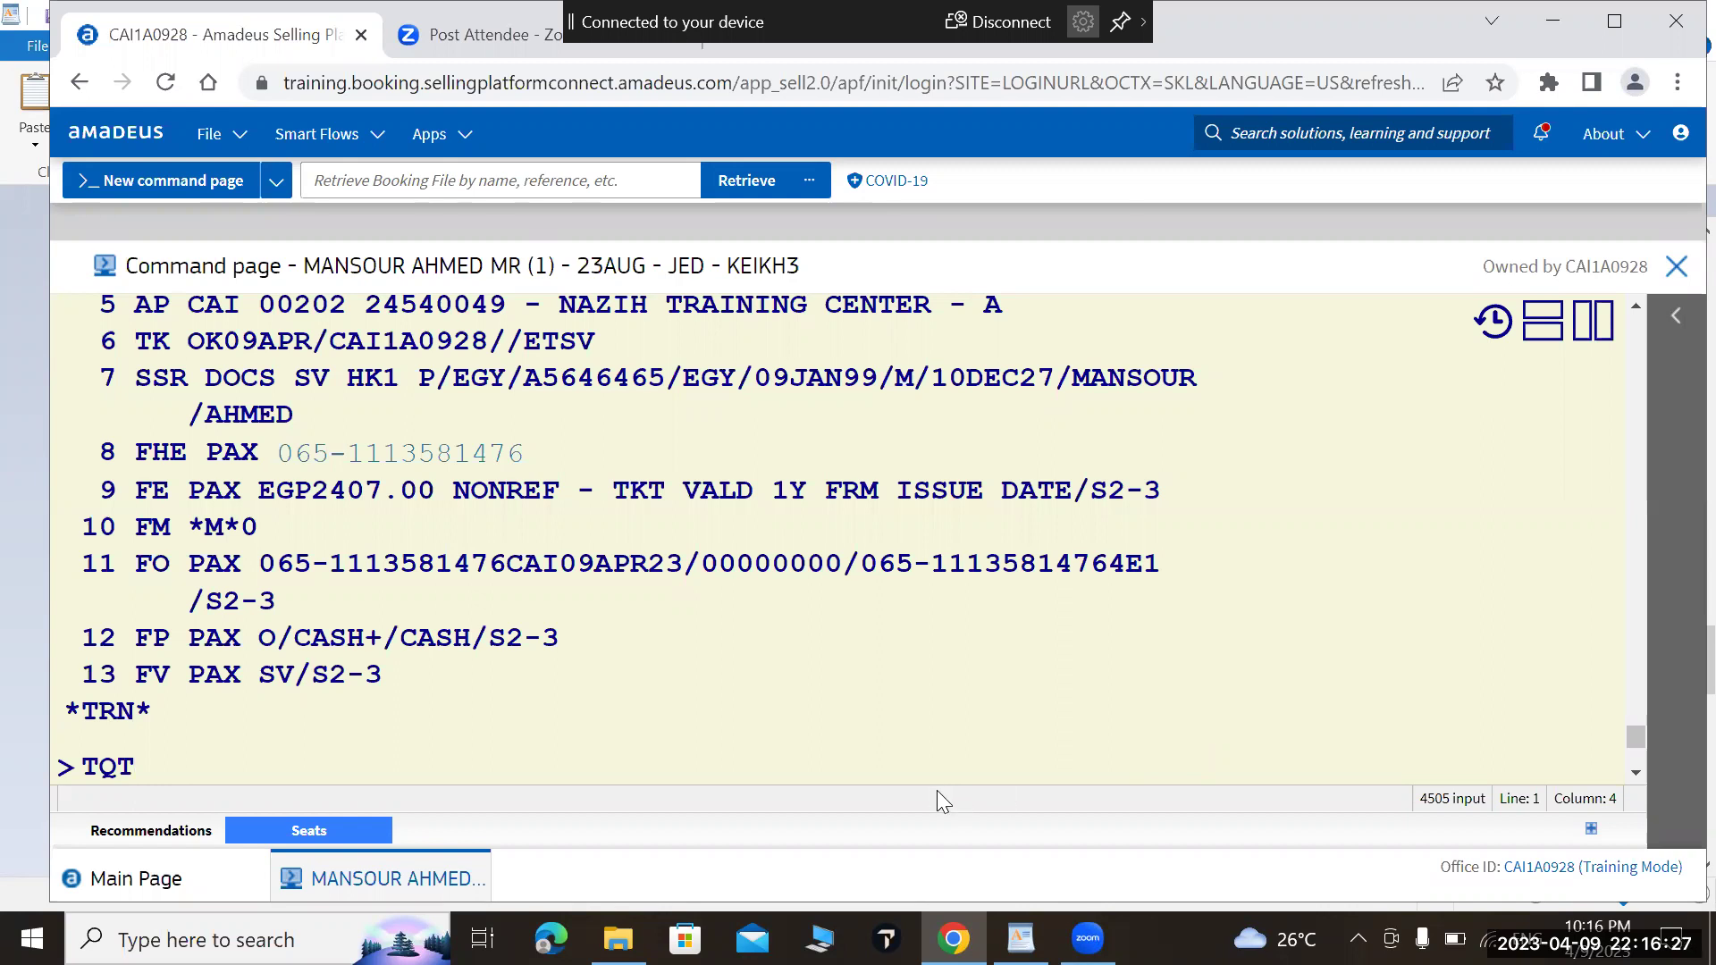
key(Return)
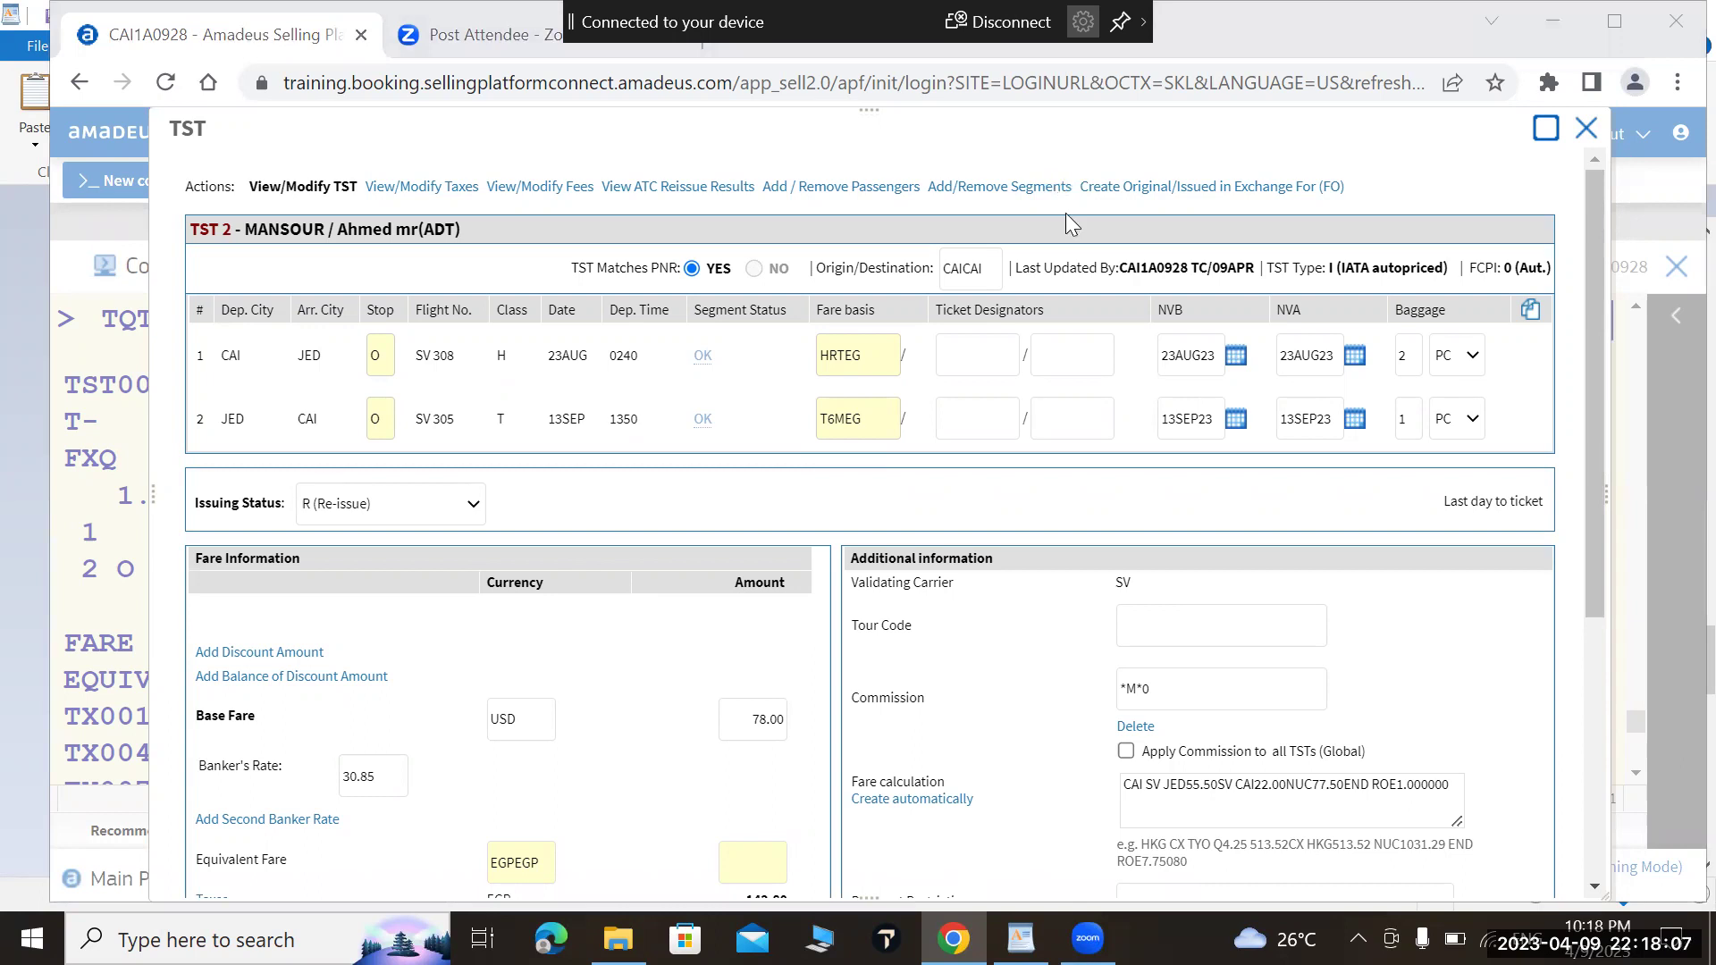
click(1585, 130)
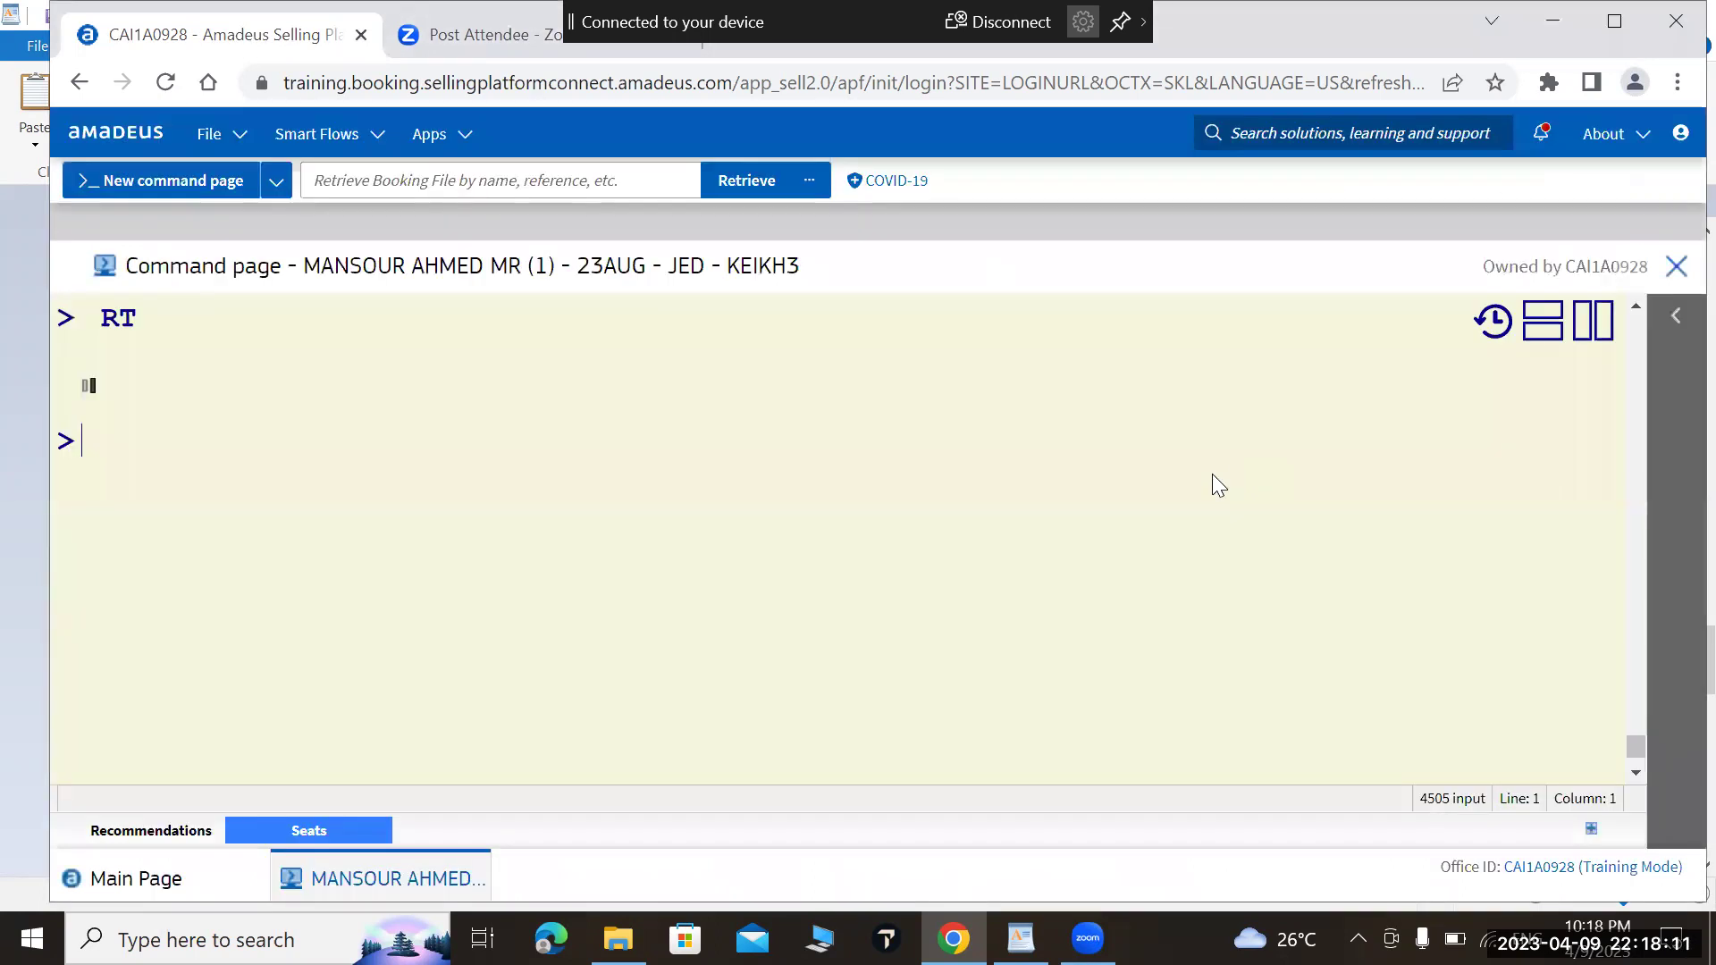
click(1636, 770)
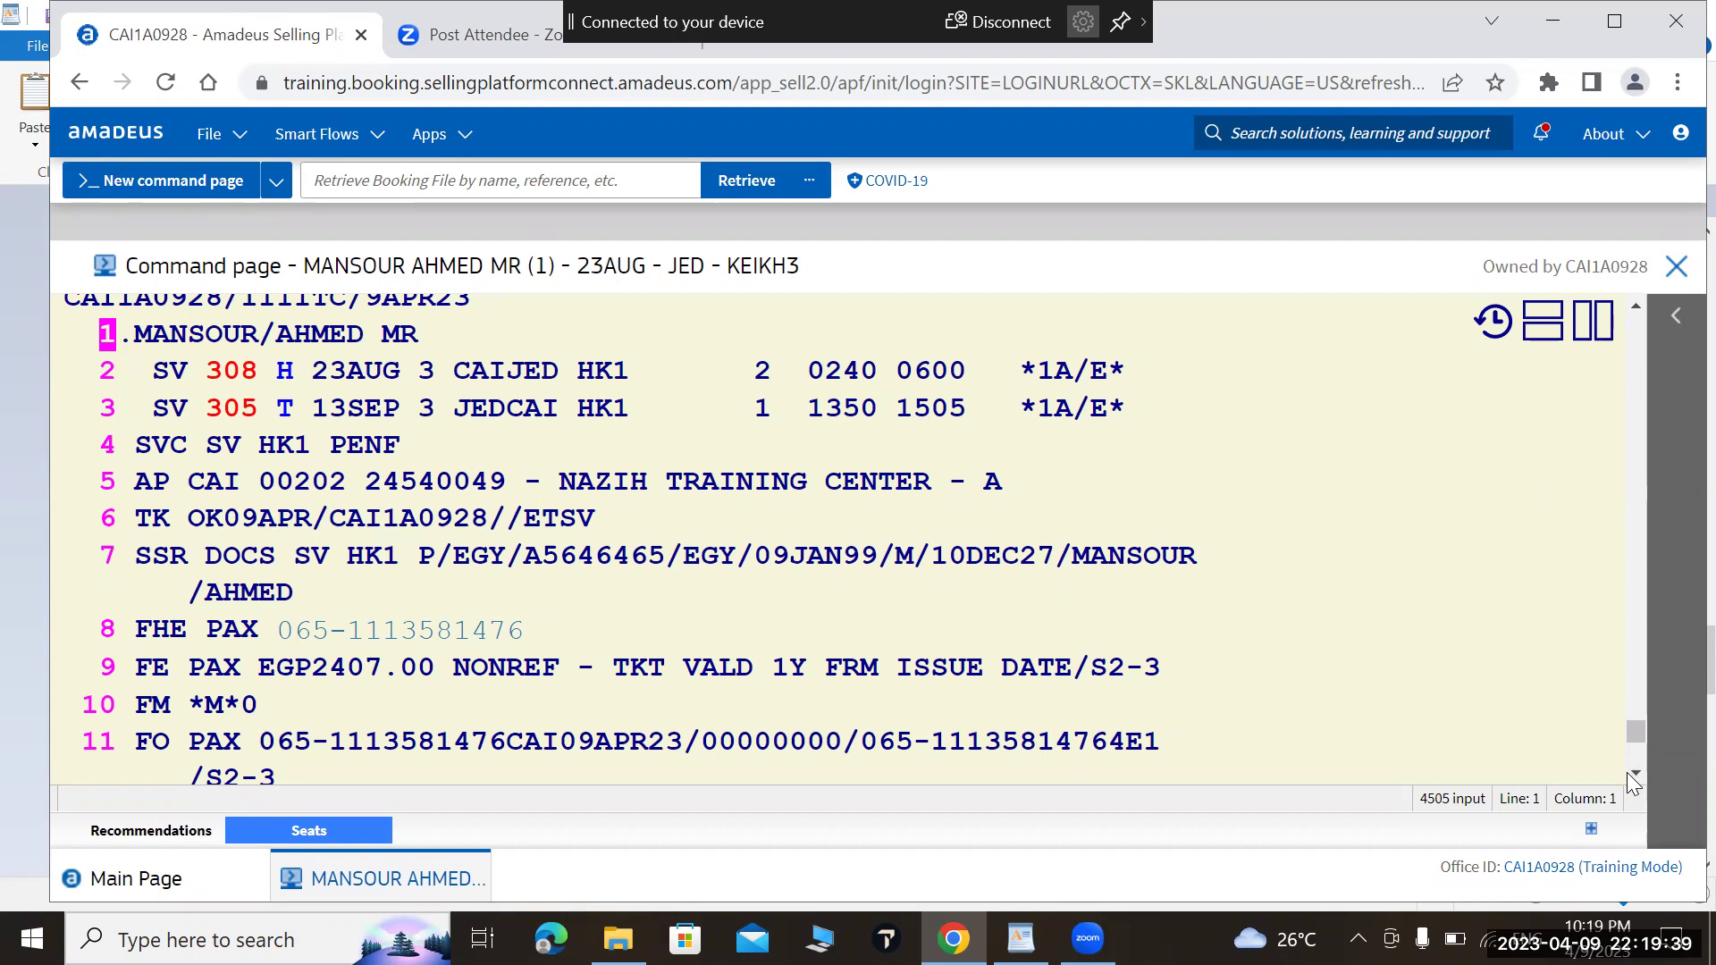
scroll(1628, 774, down, 1)
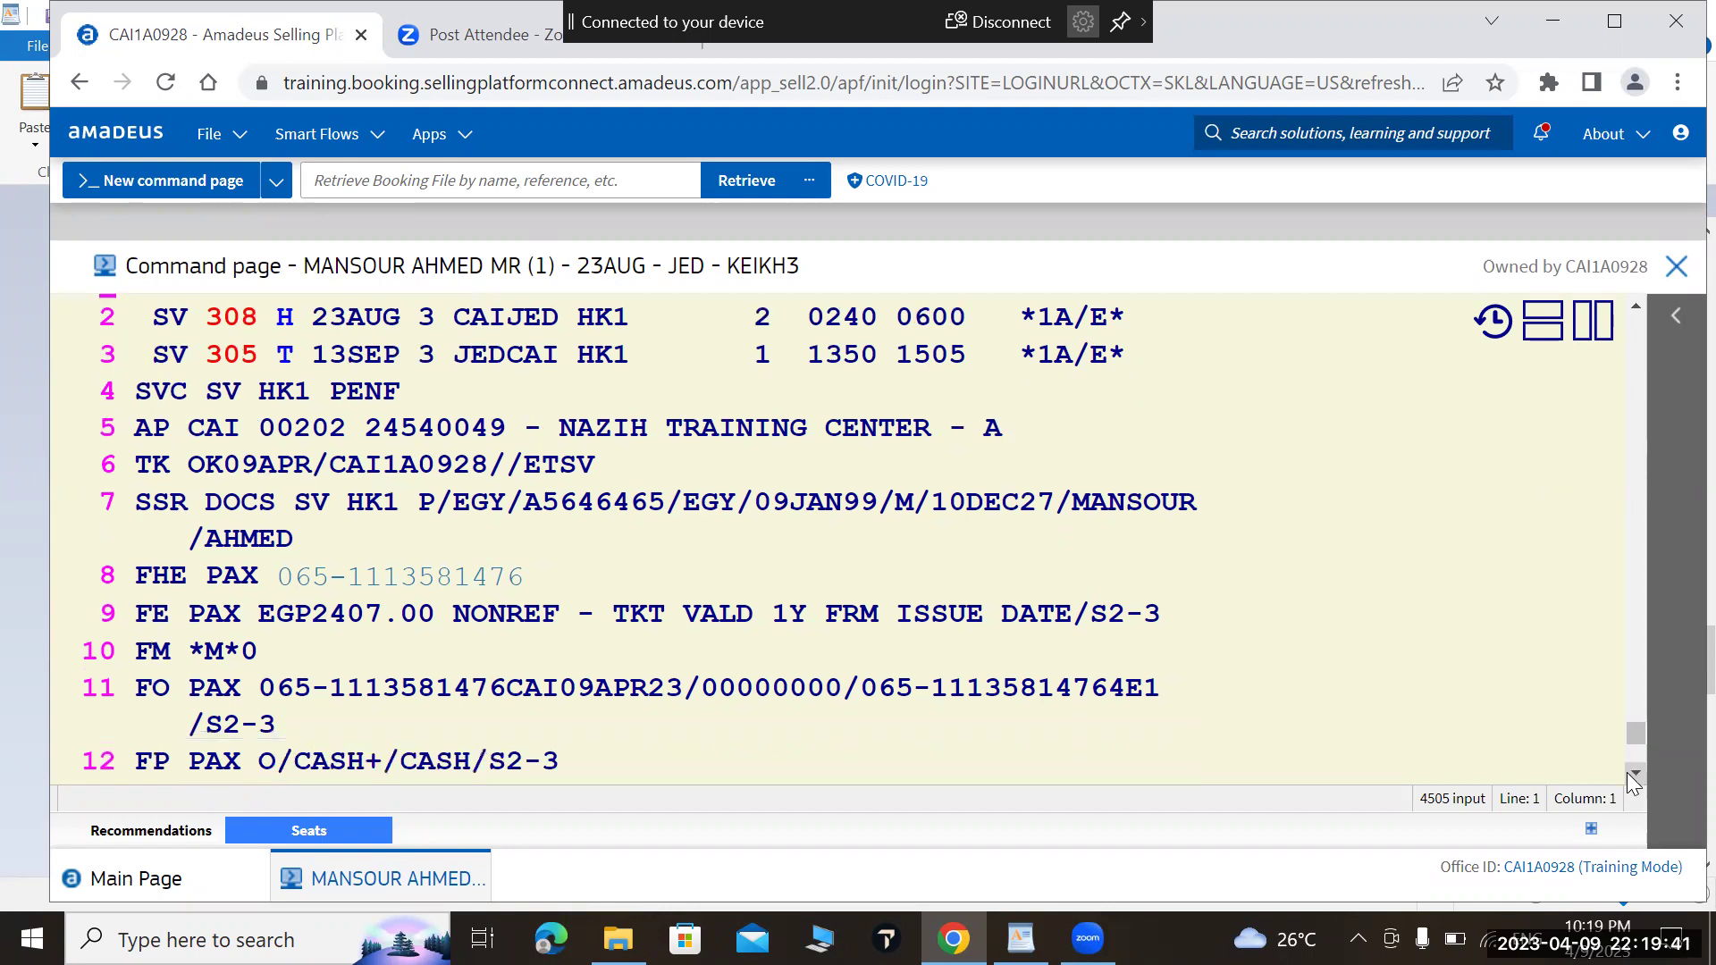
scroll(1628, 774, down, 3)
scroll(1626, 772, down, 1)
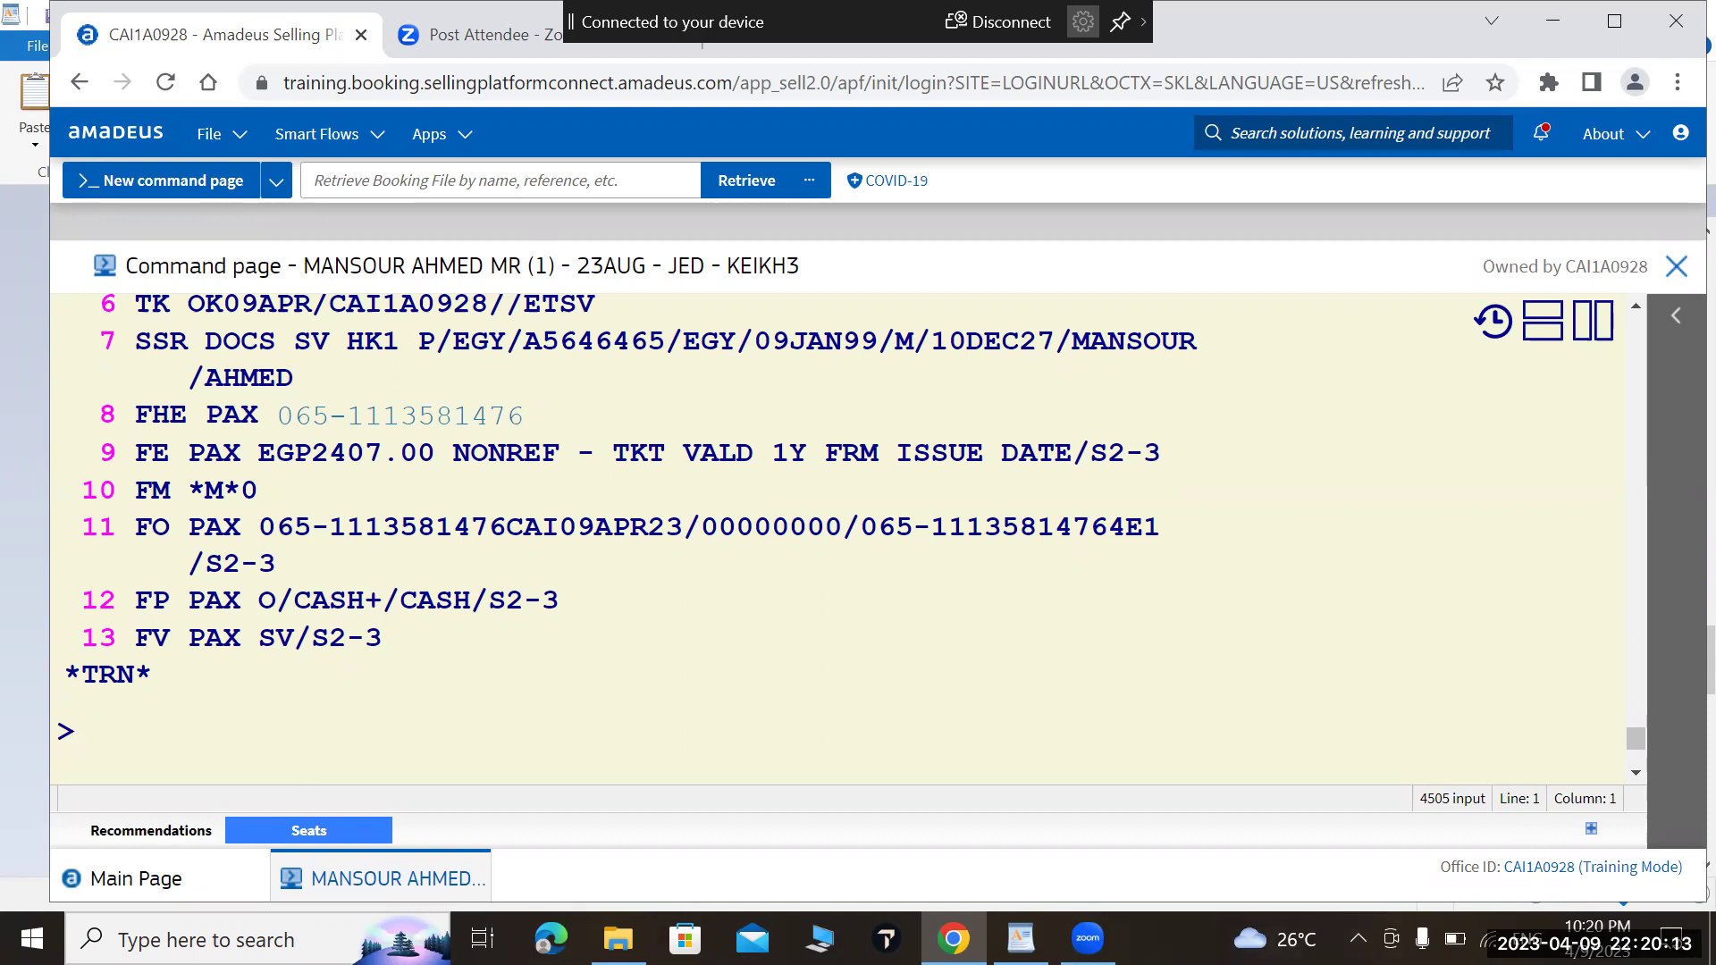
Step: Look up the TQM entry in the WordPad notes and use it in Amadeus to display the penalty fee's TSM
click(1021, 938)
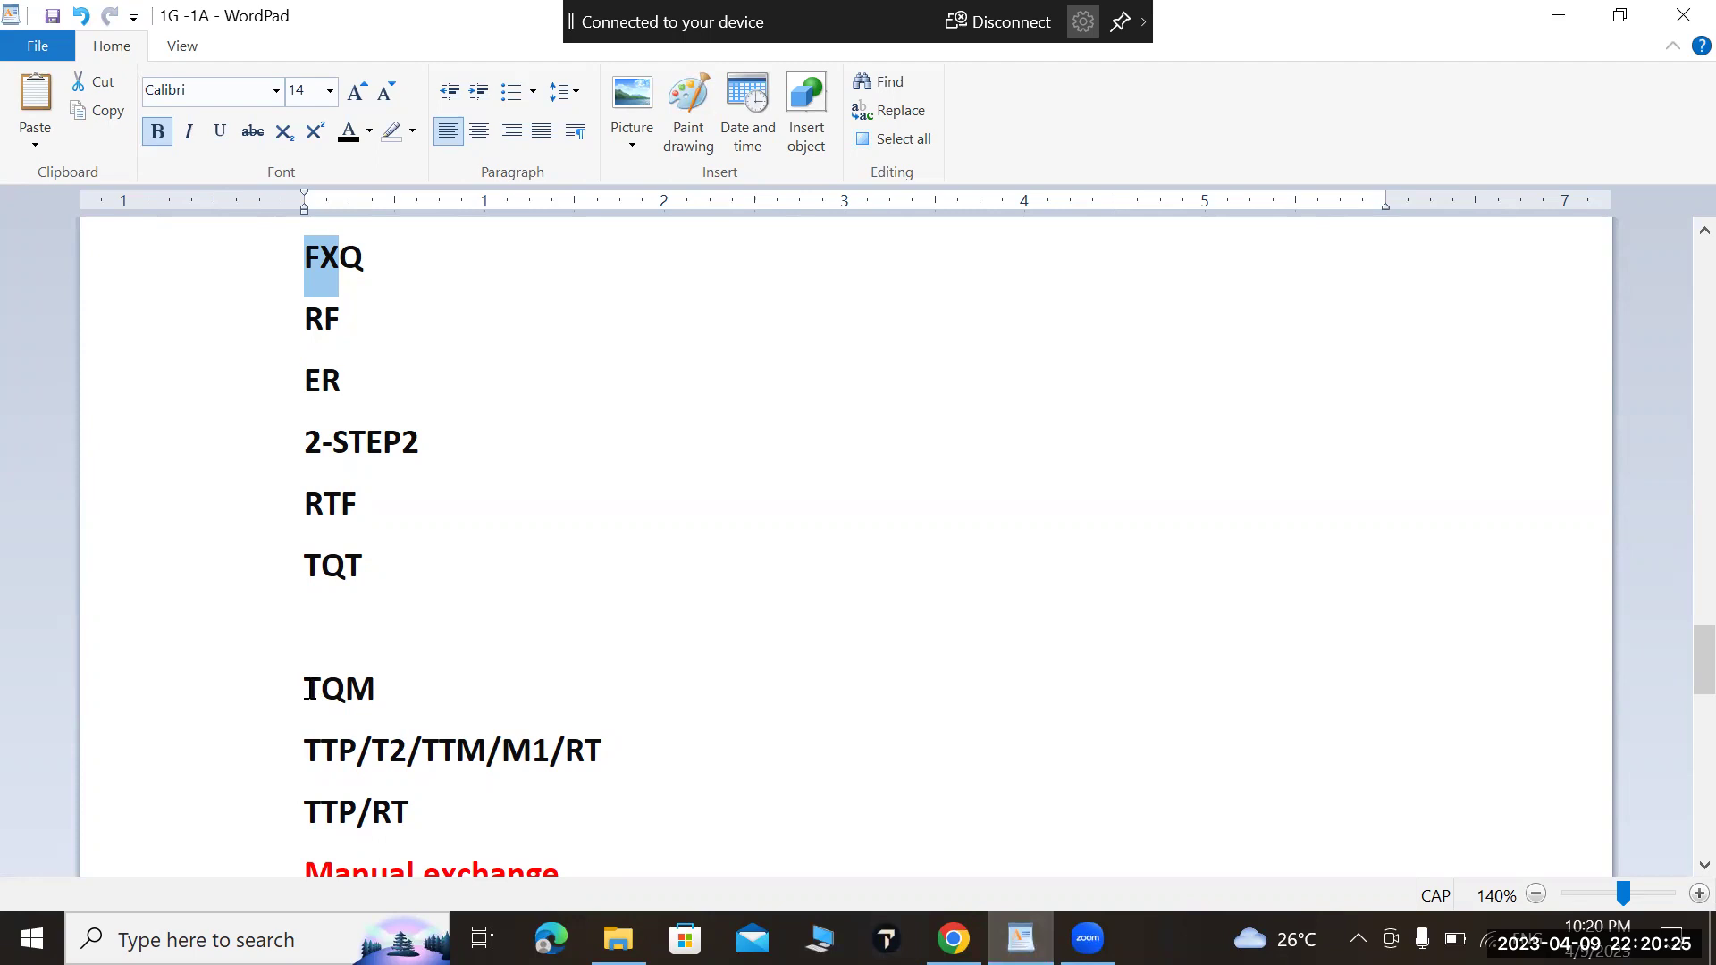
drag(305, 688, 370, 696)
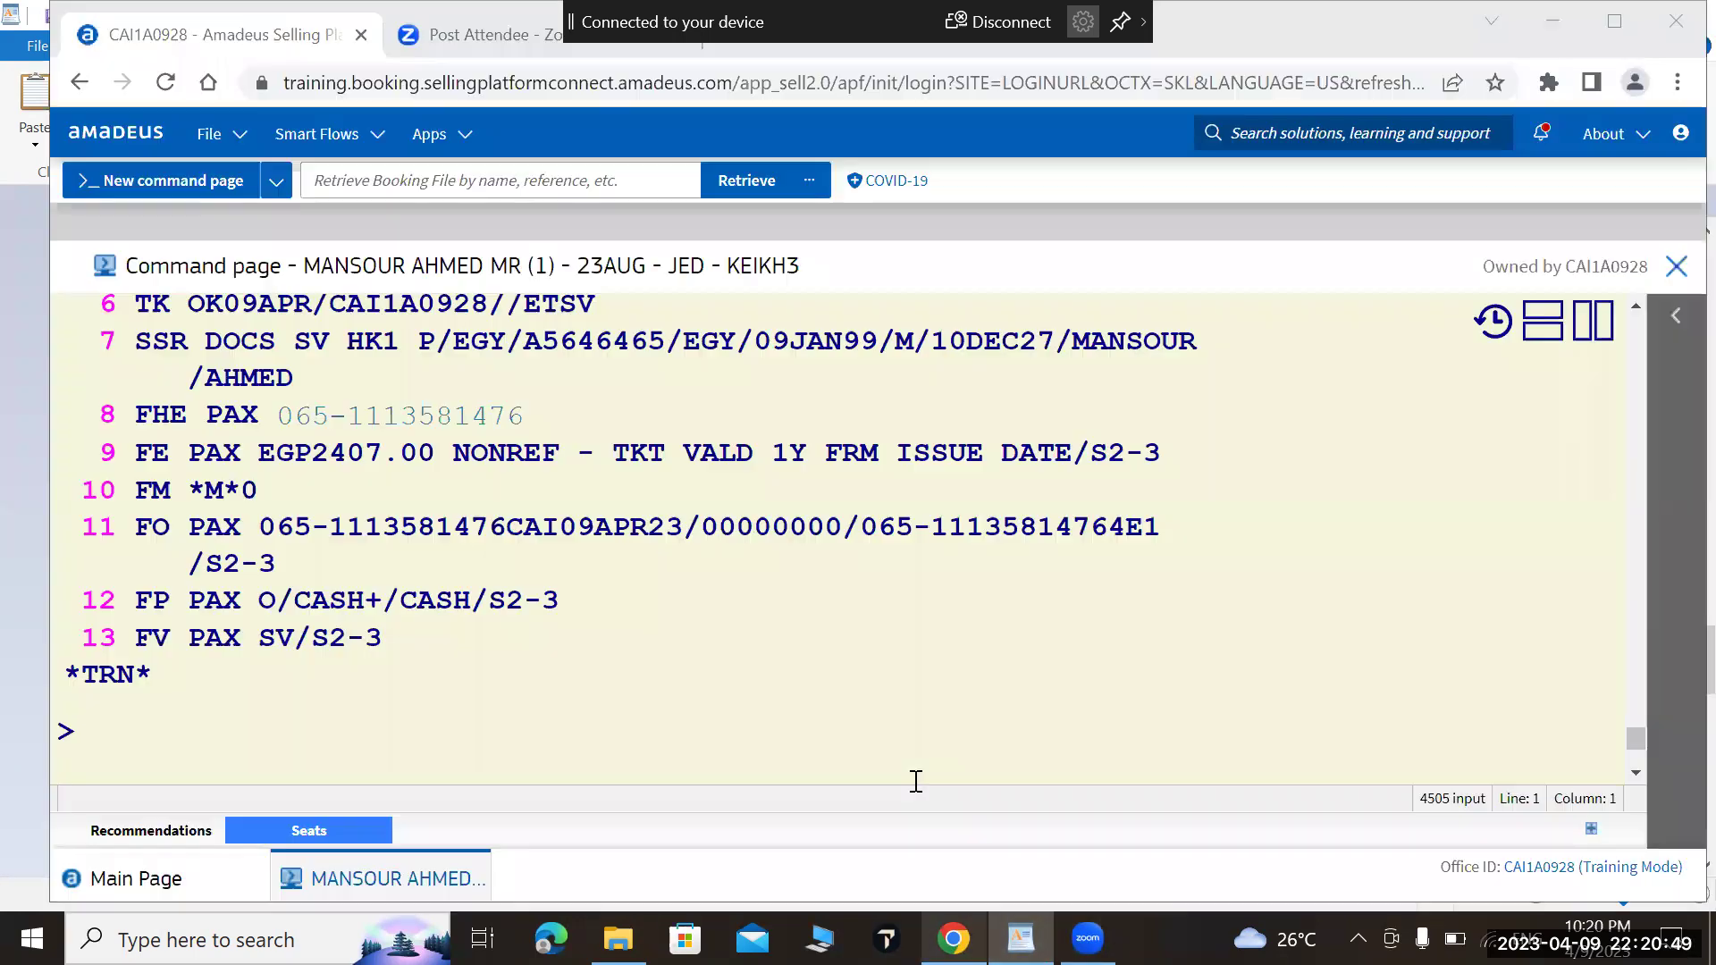
text(TQM)
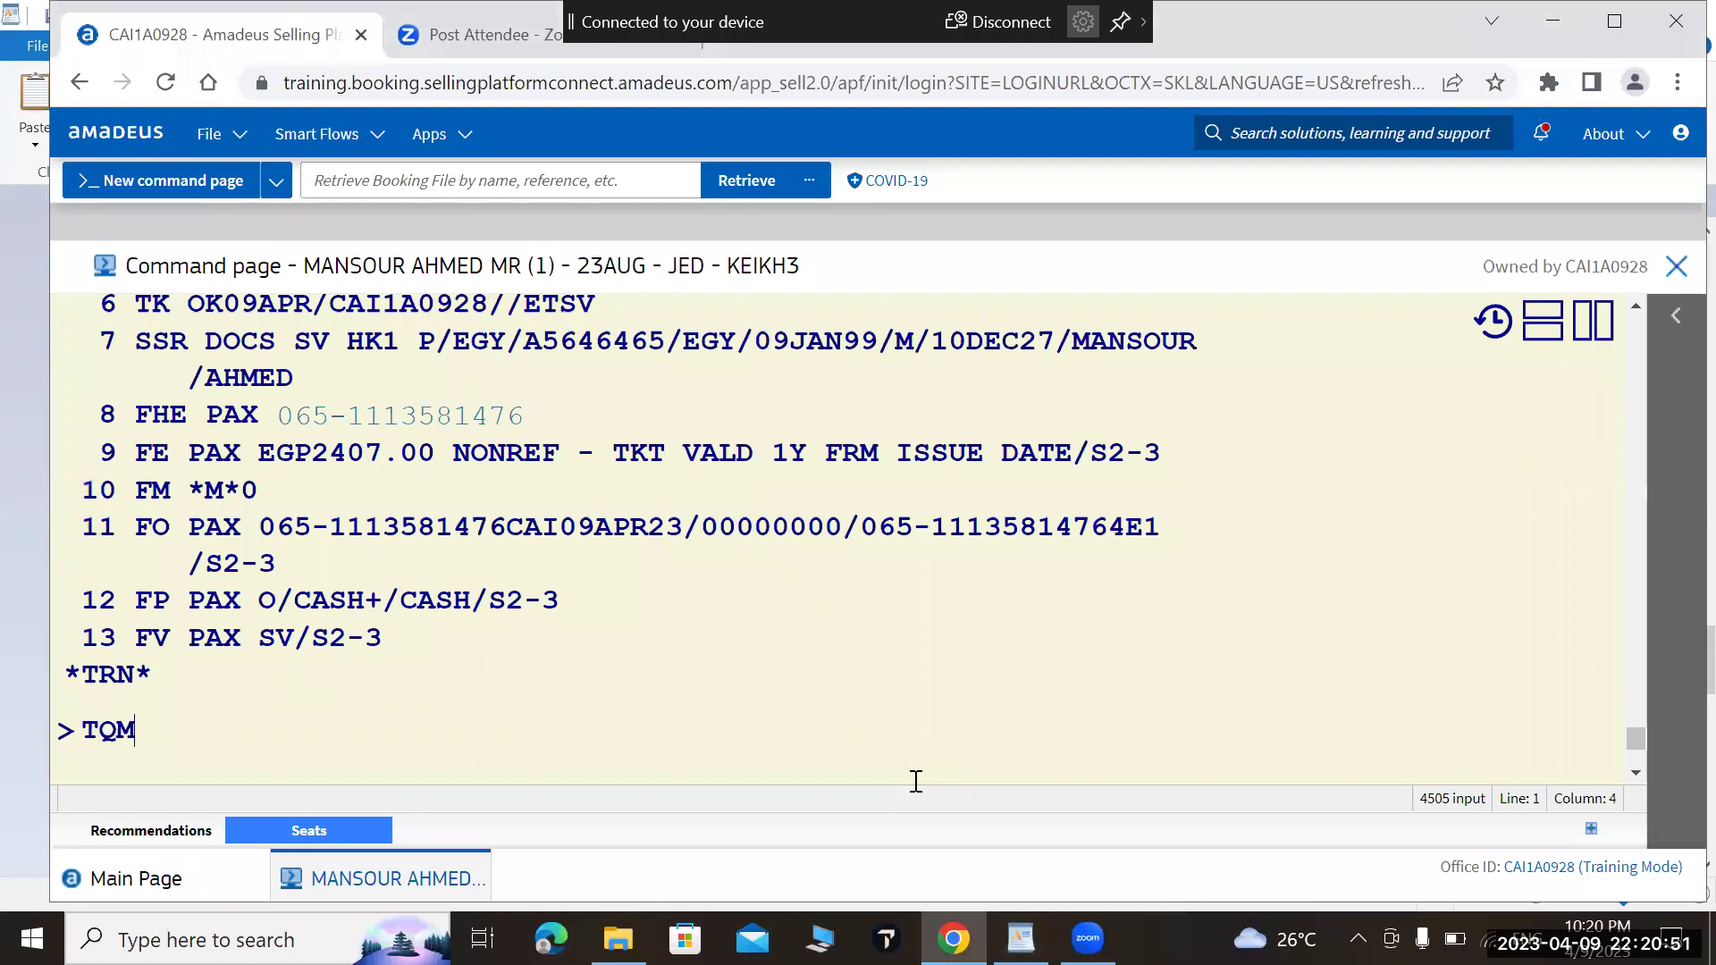
key(Return)
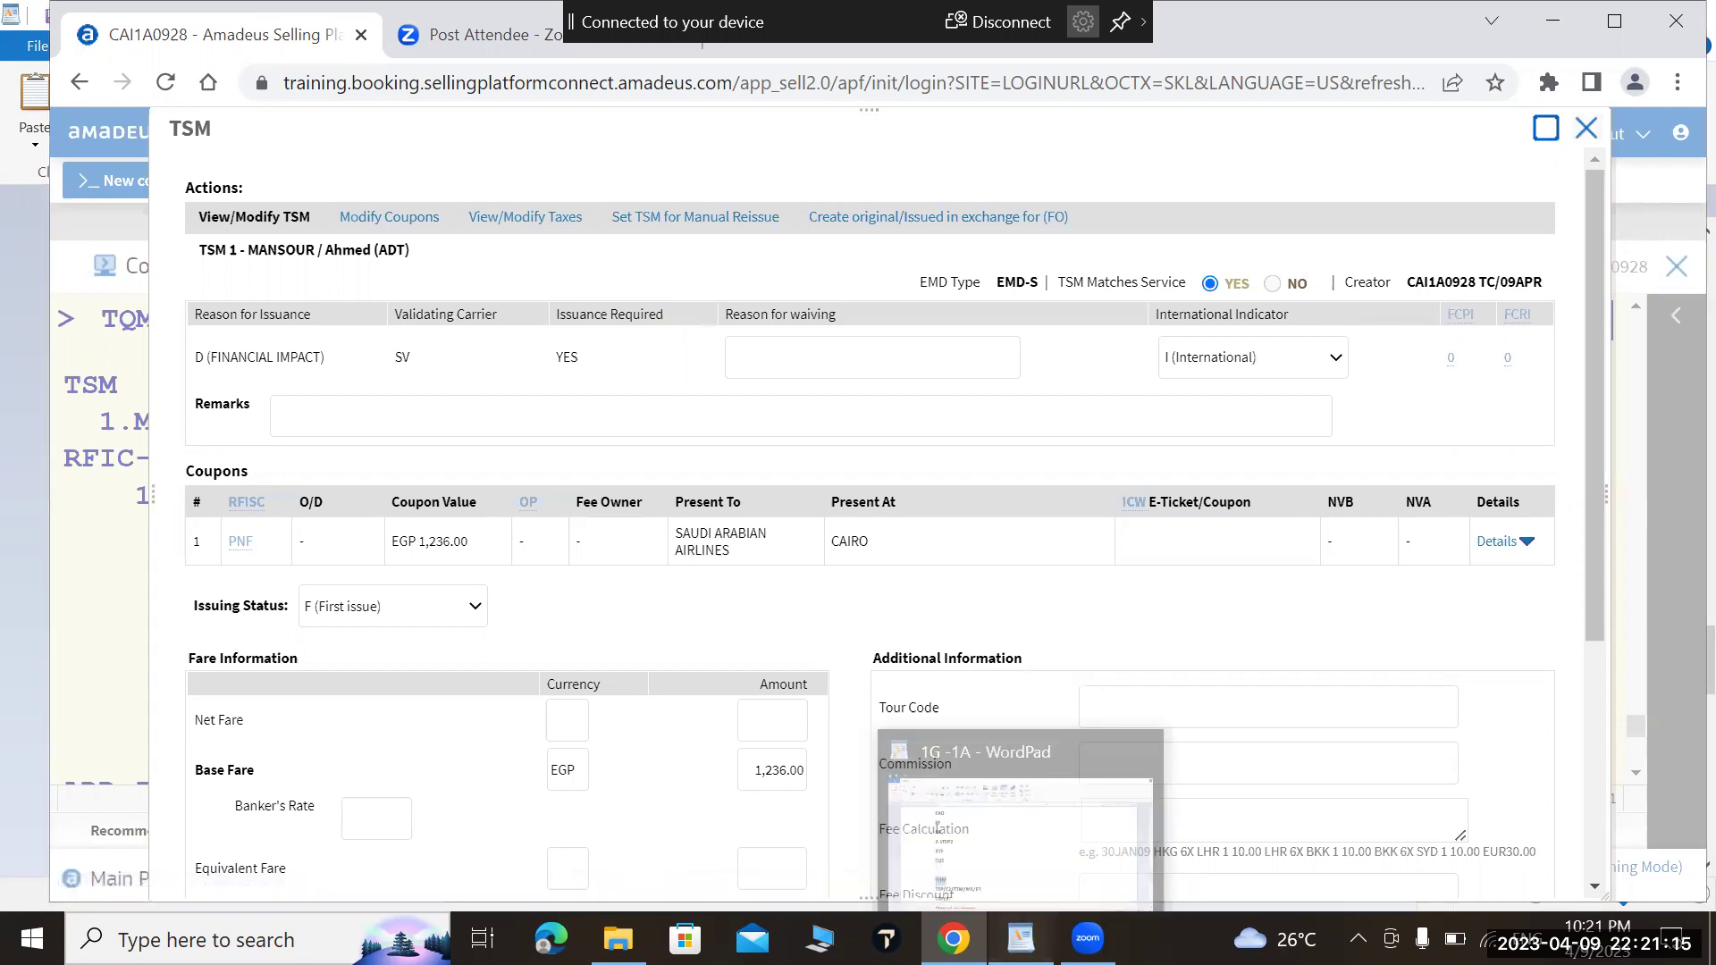
Step: Check the TQM entry in the WordPad notes again, and close the TSM in Amadeus to return to the booking
click(1020, 938)
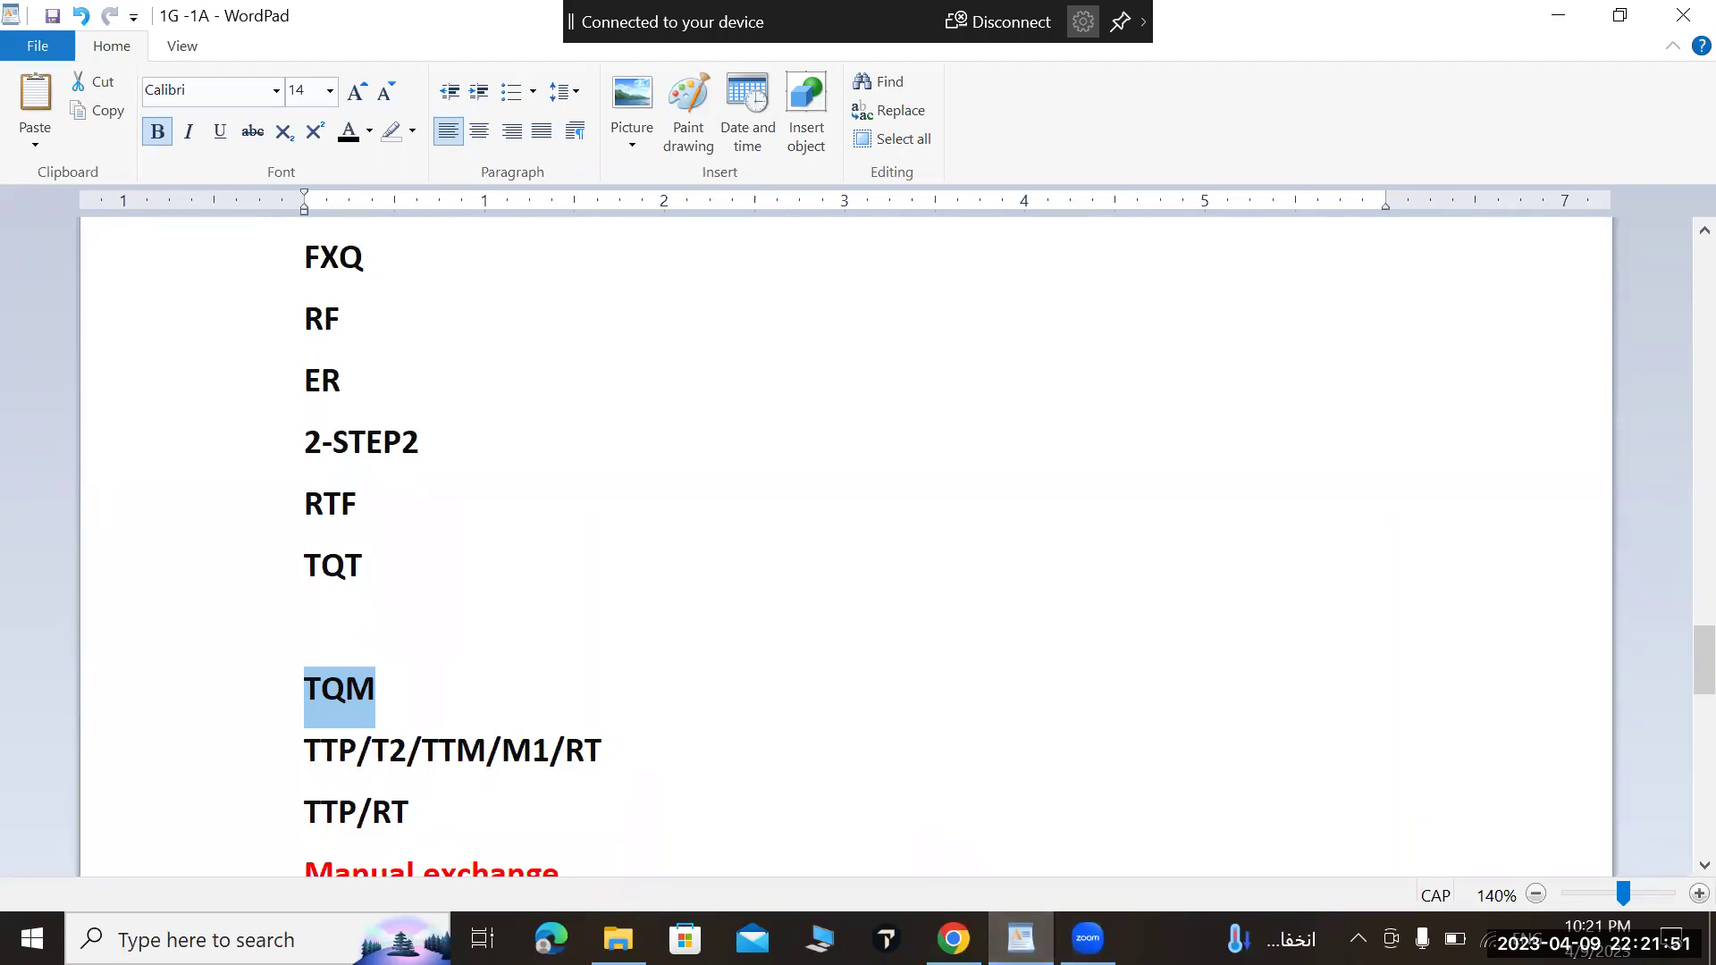
click(953, 938)
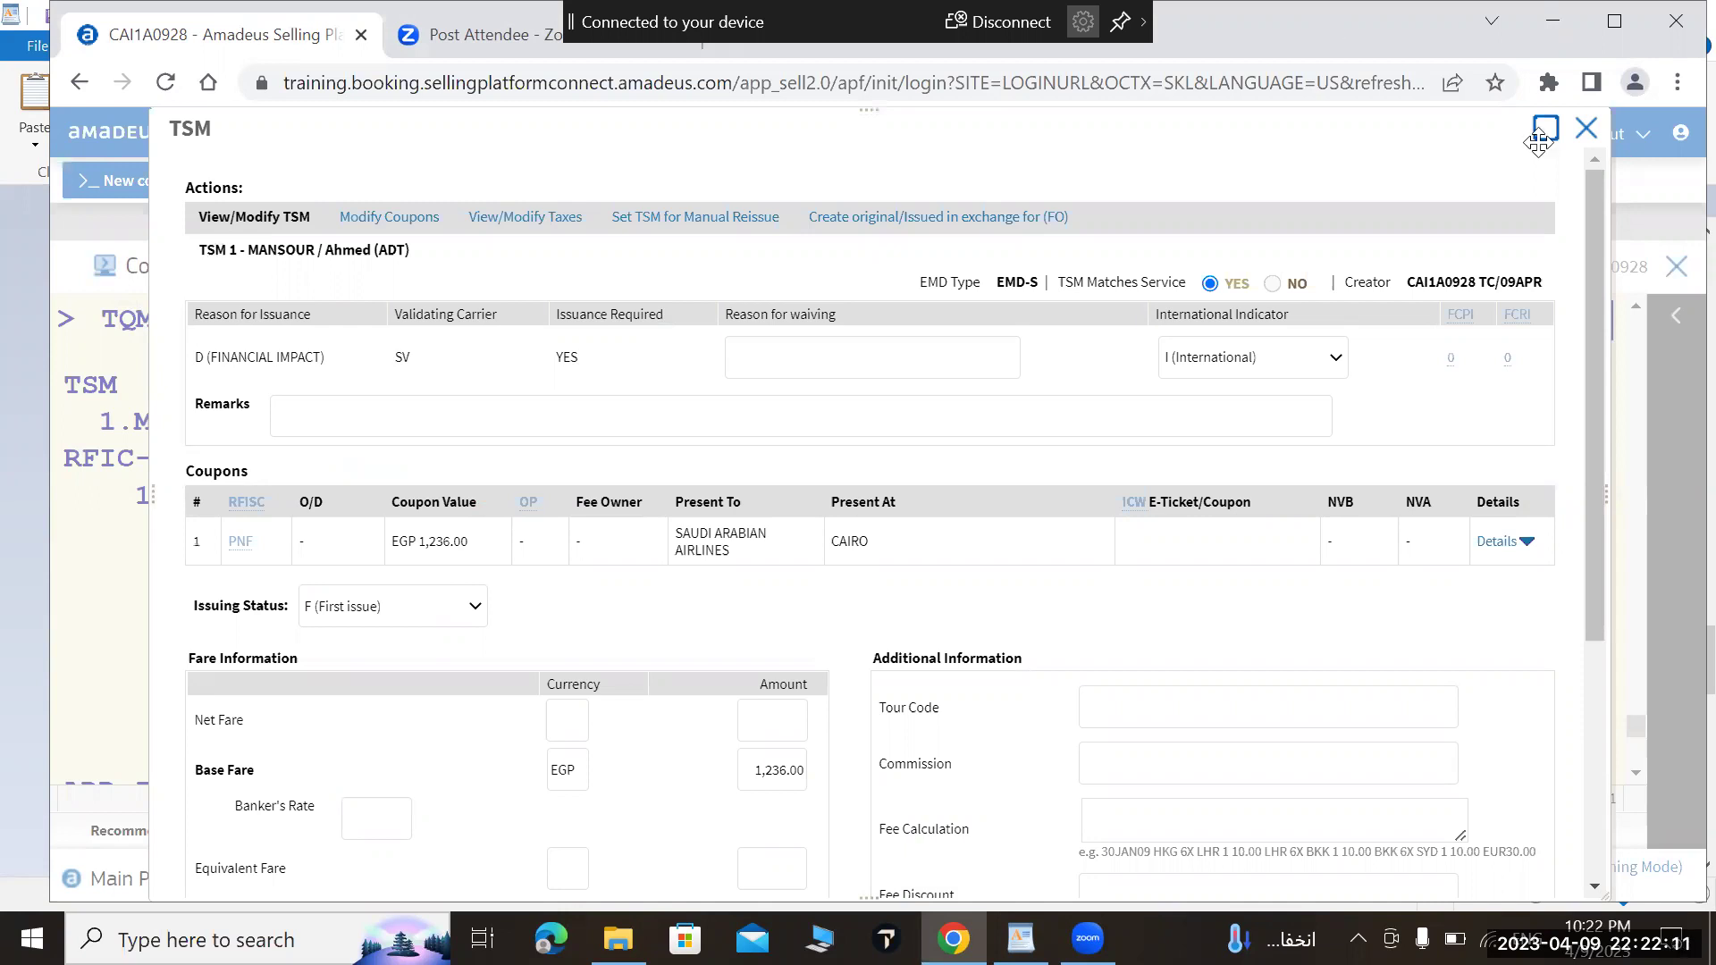
click(1587, 128)
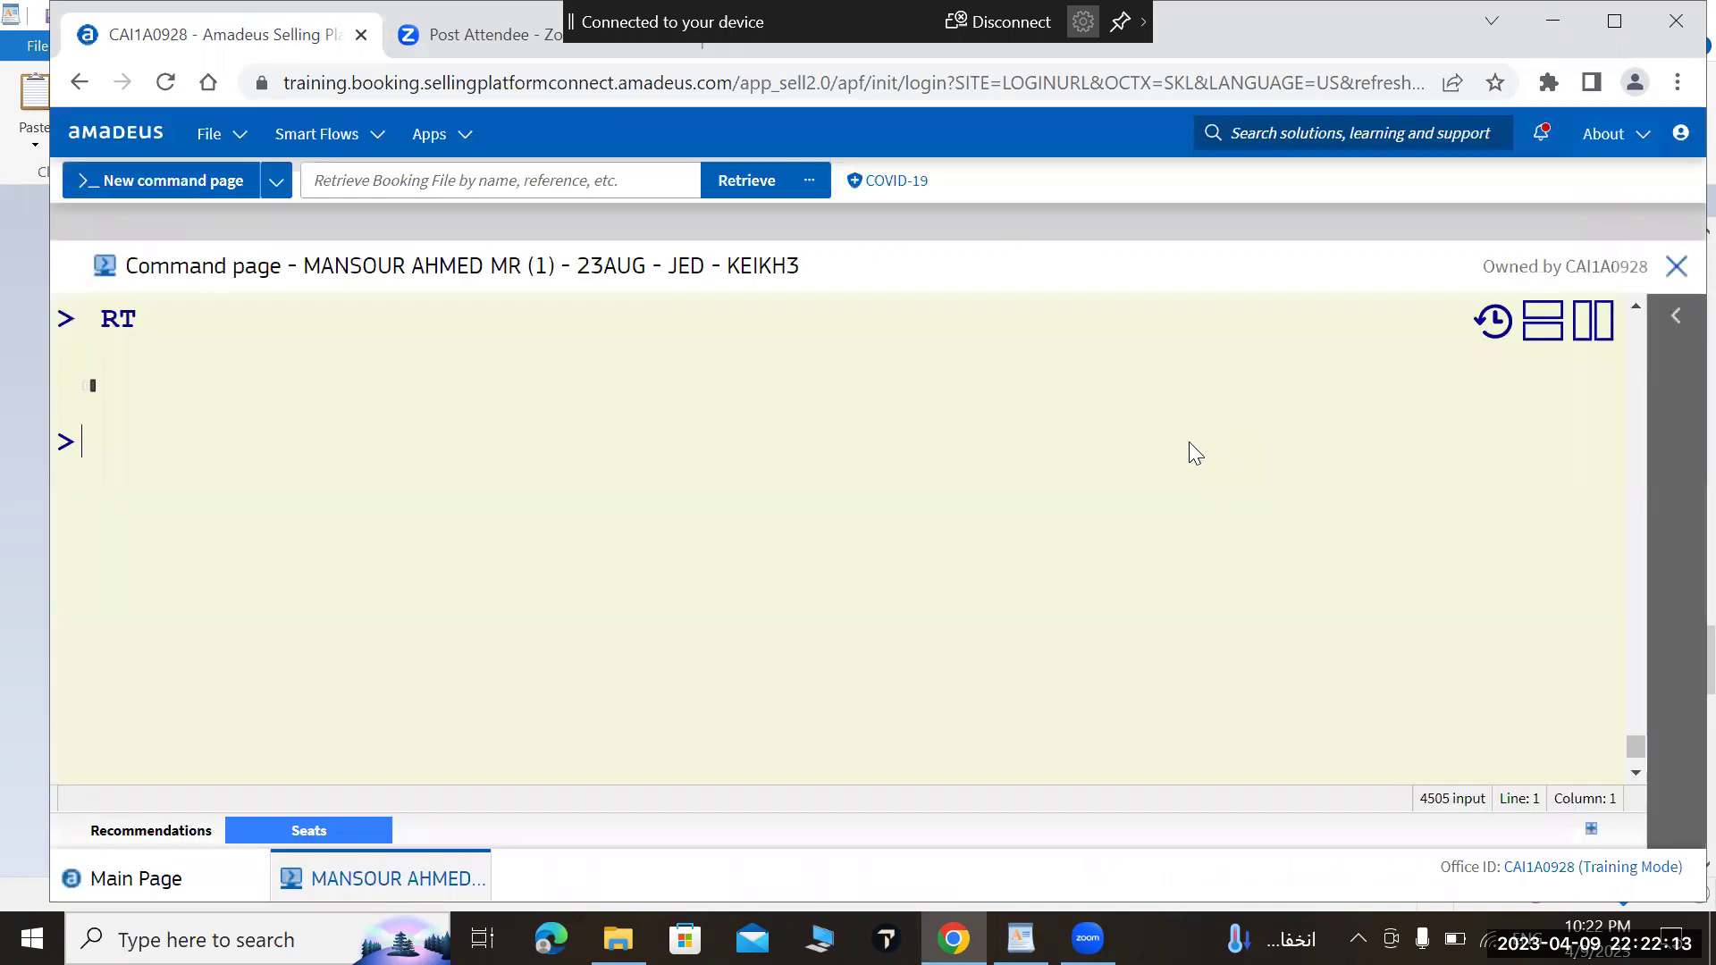
click(1636, 773)
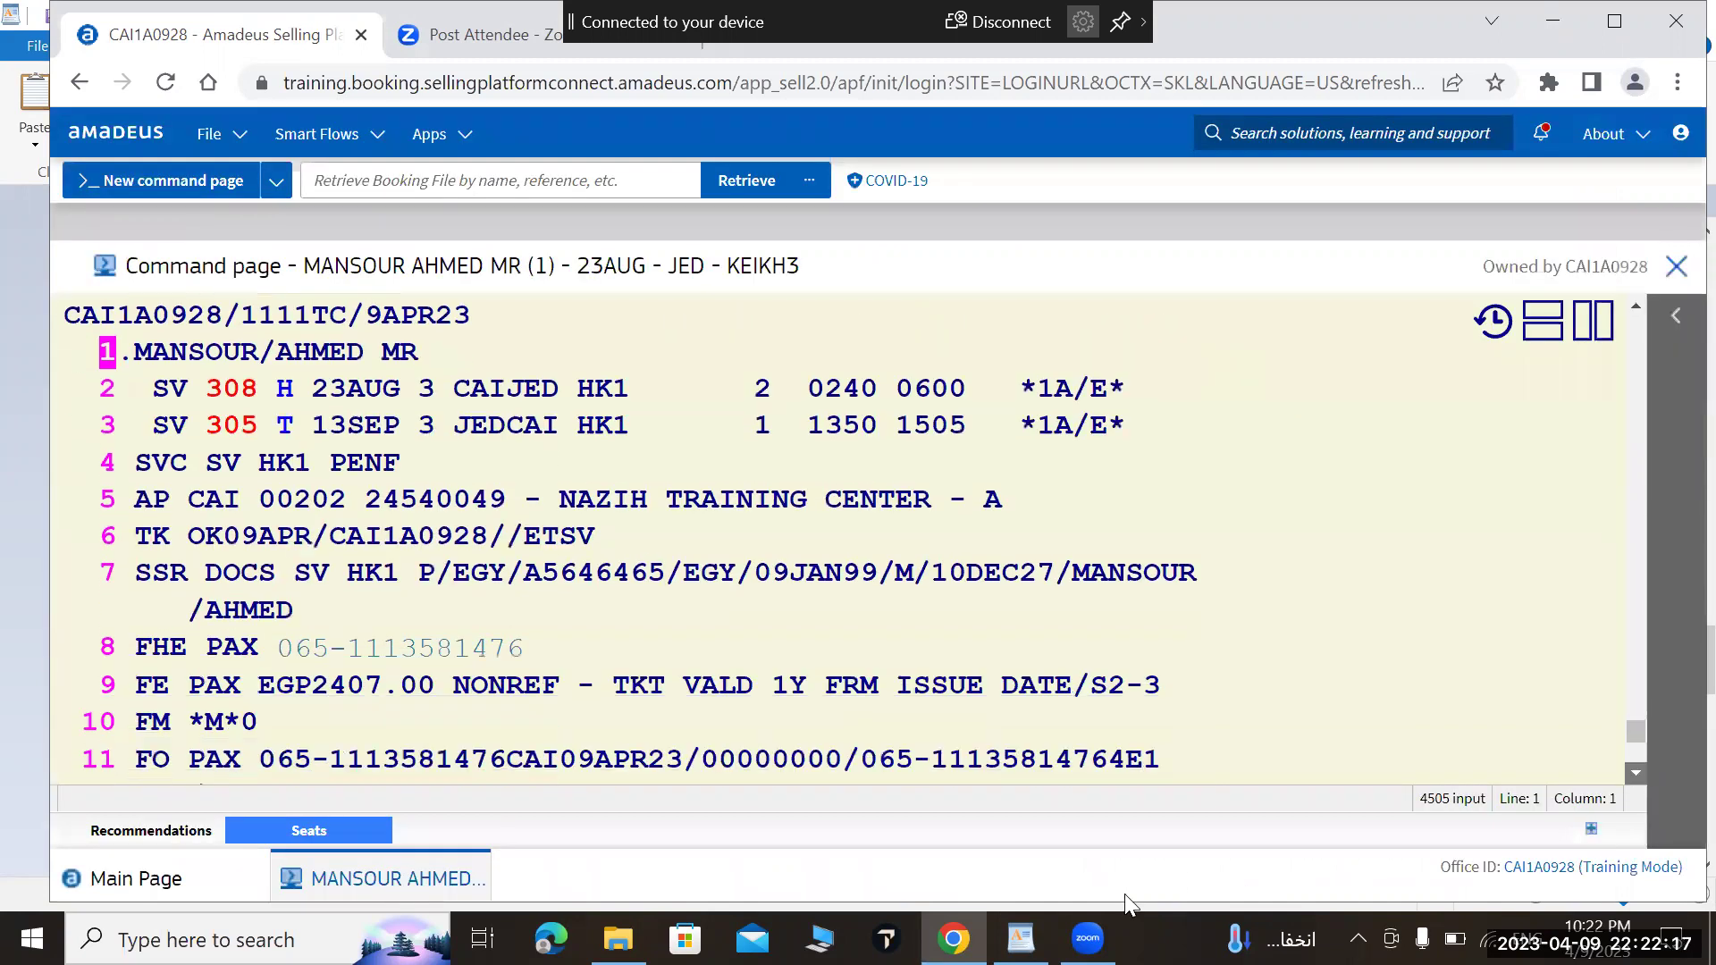
click(1635, 773)
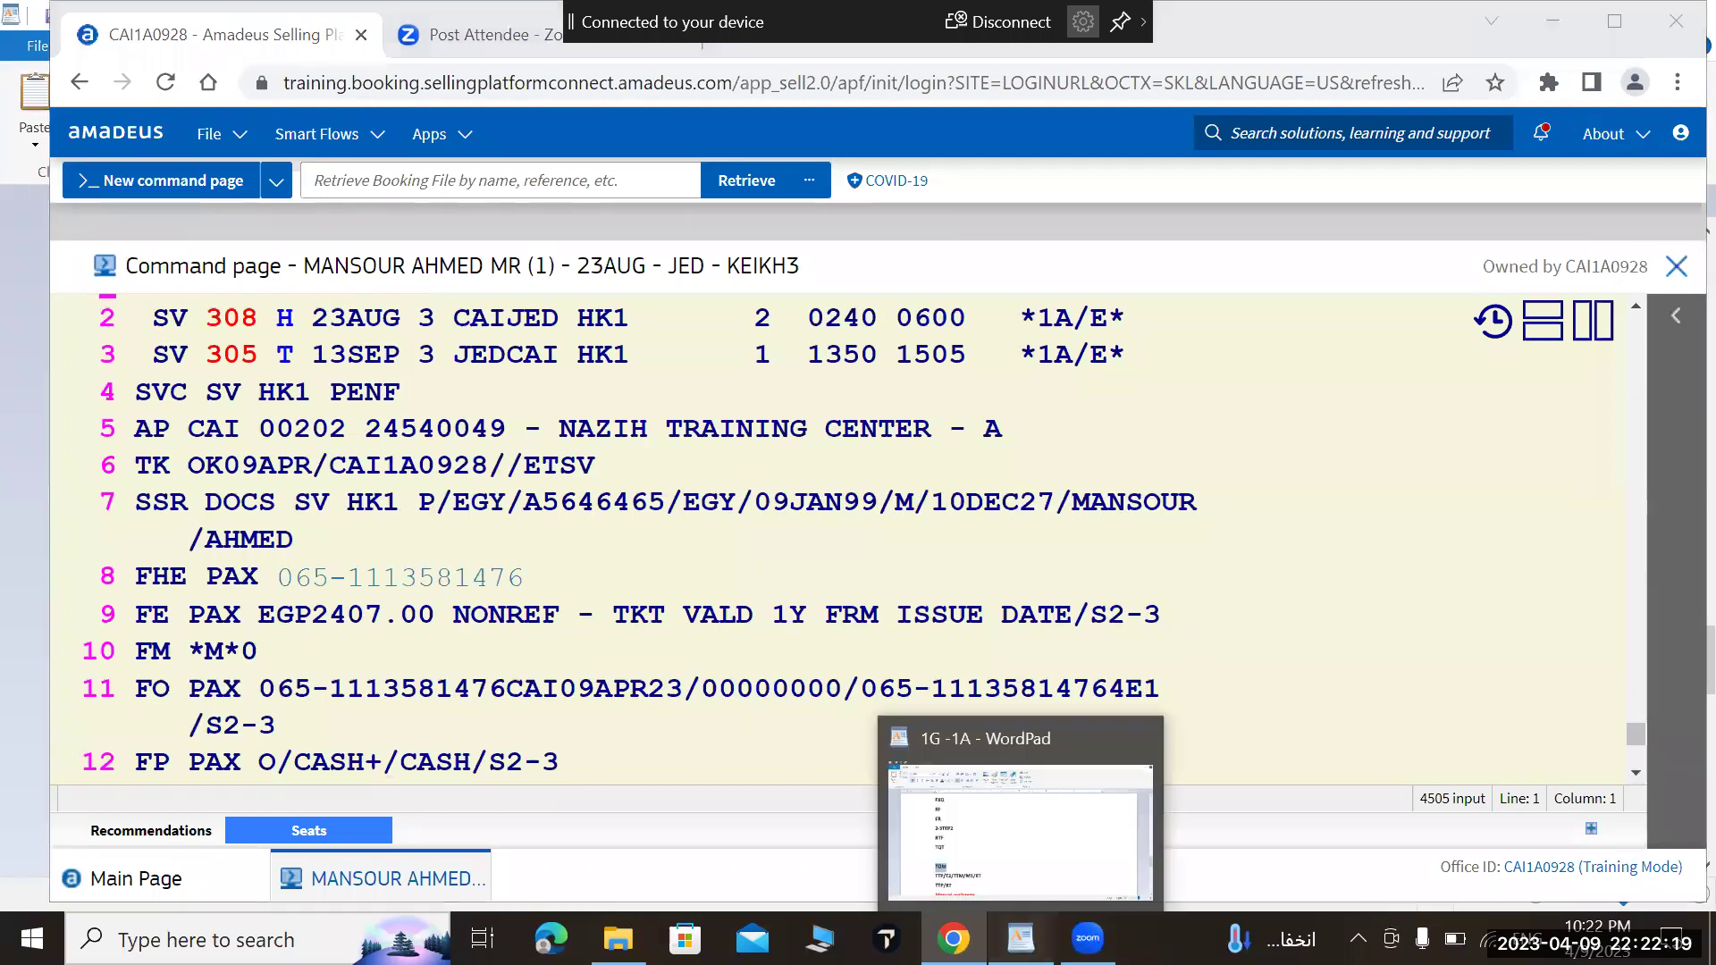
Step: Consult the issuing entry in the WordPad notes and try TTP/T1/TTM/M1/RT on the Amadeus command page
click(1020, 939)
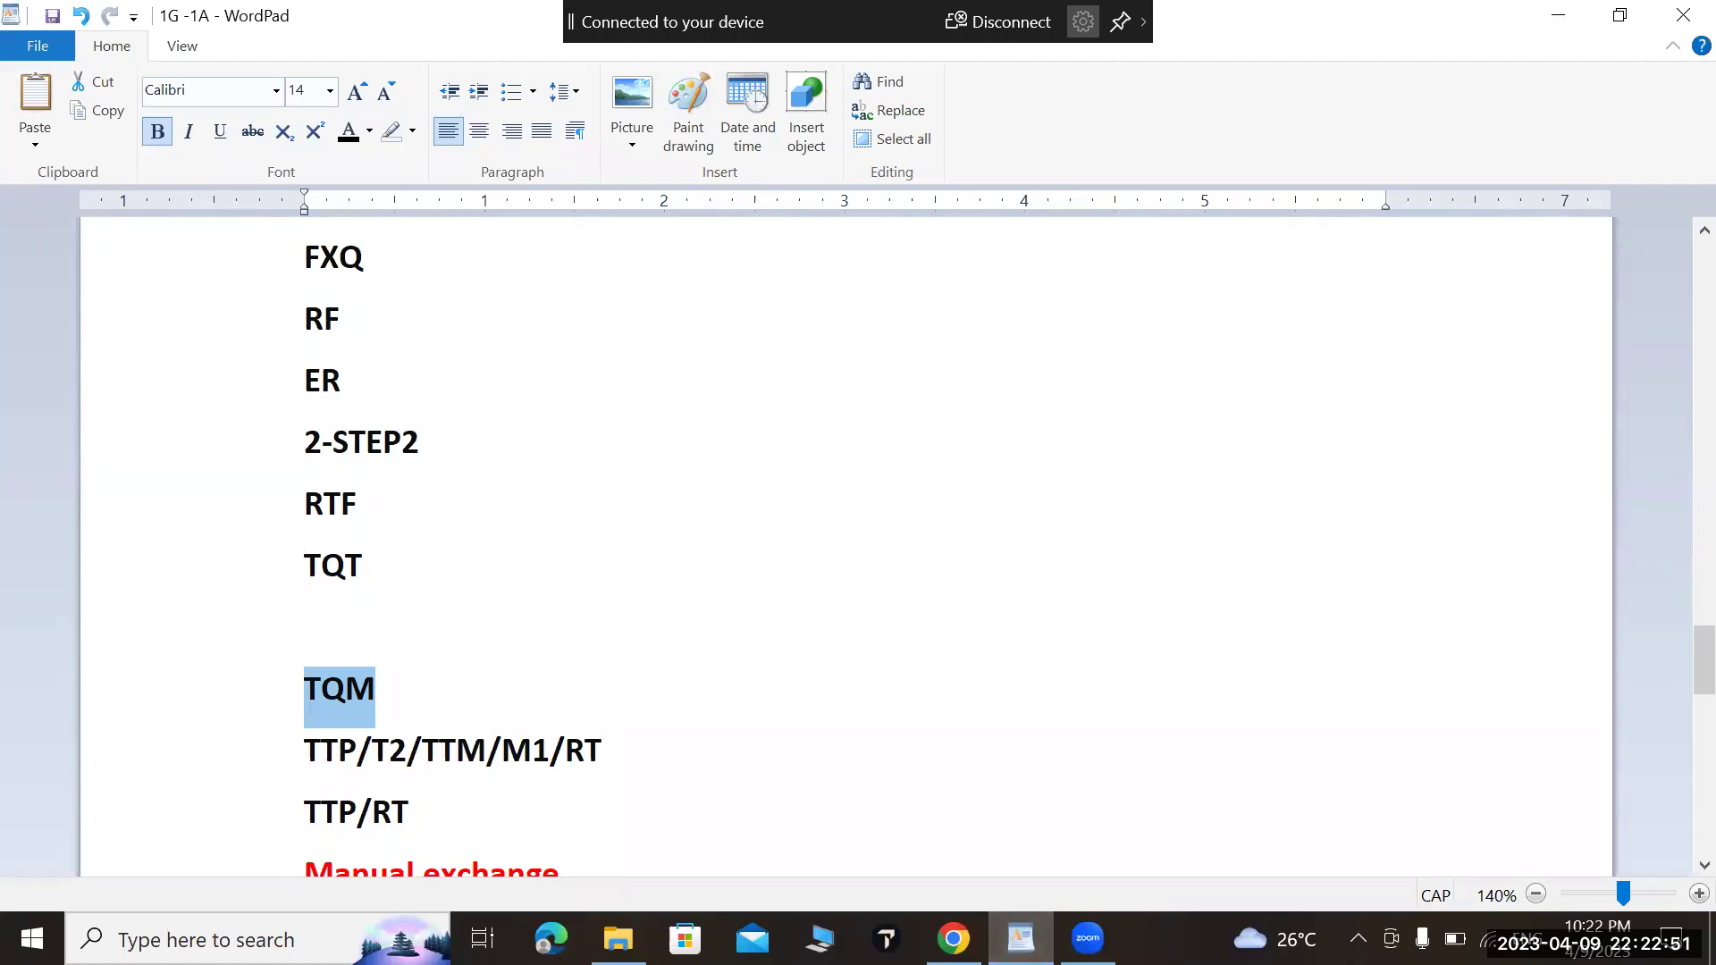
click(953, 938)
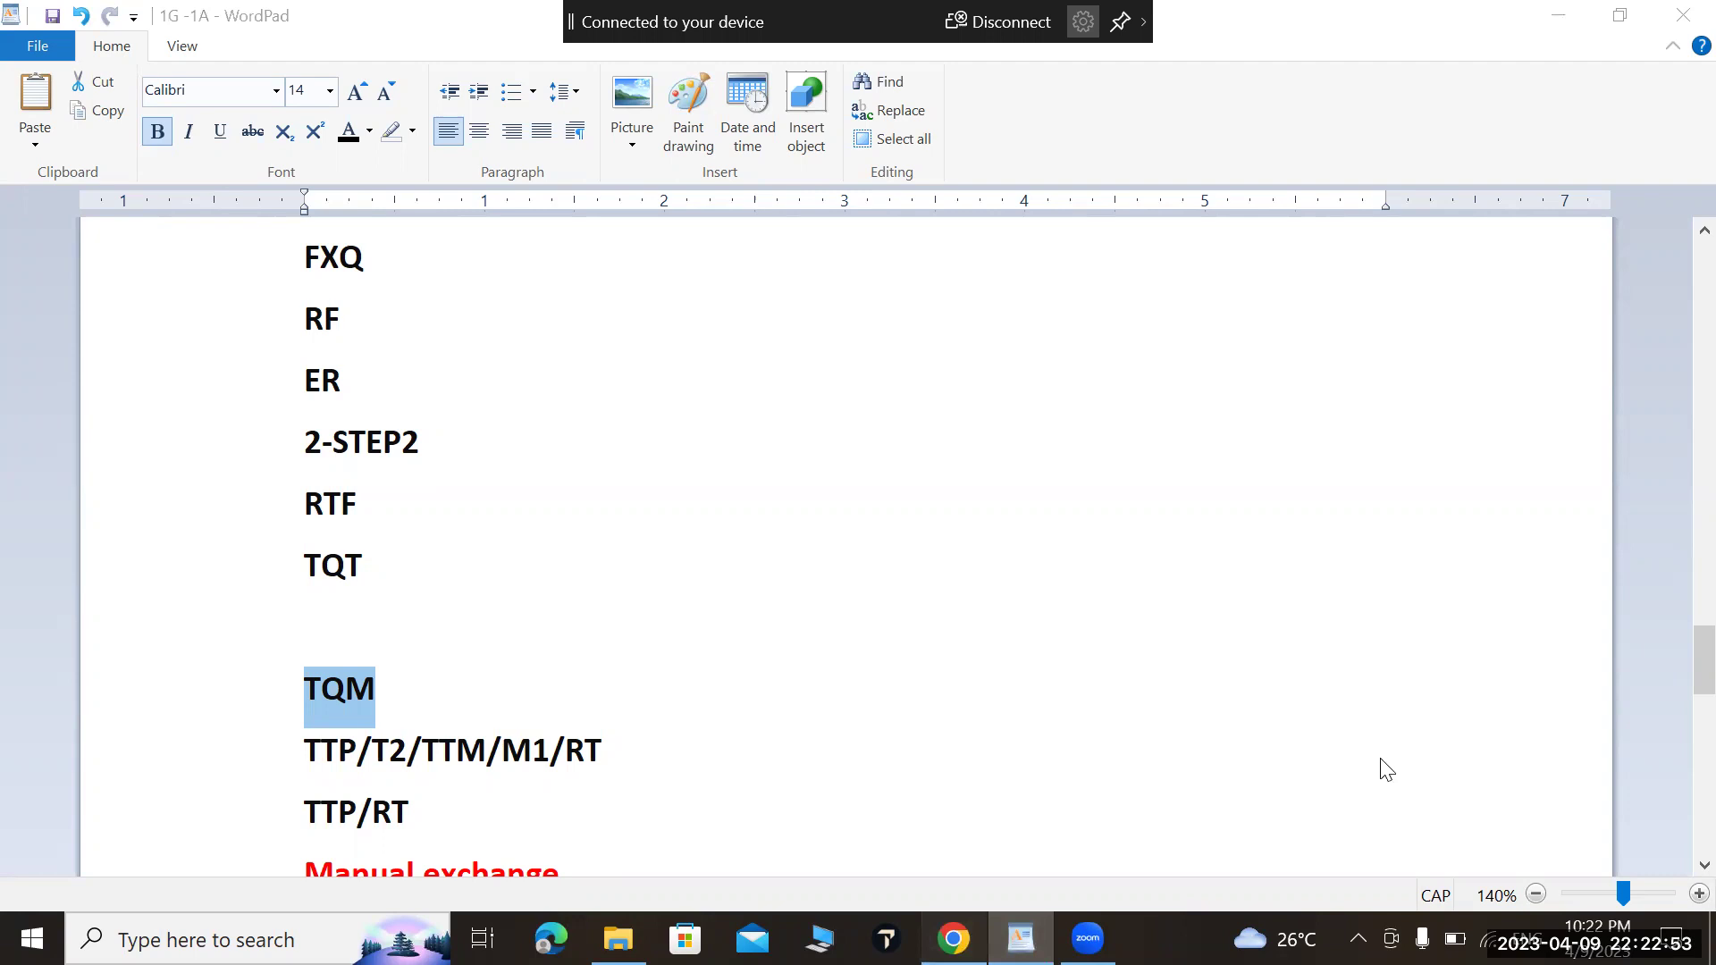
scroll(1618, 770, down, 1)
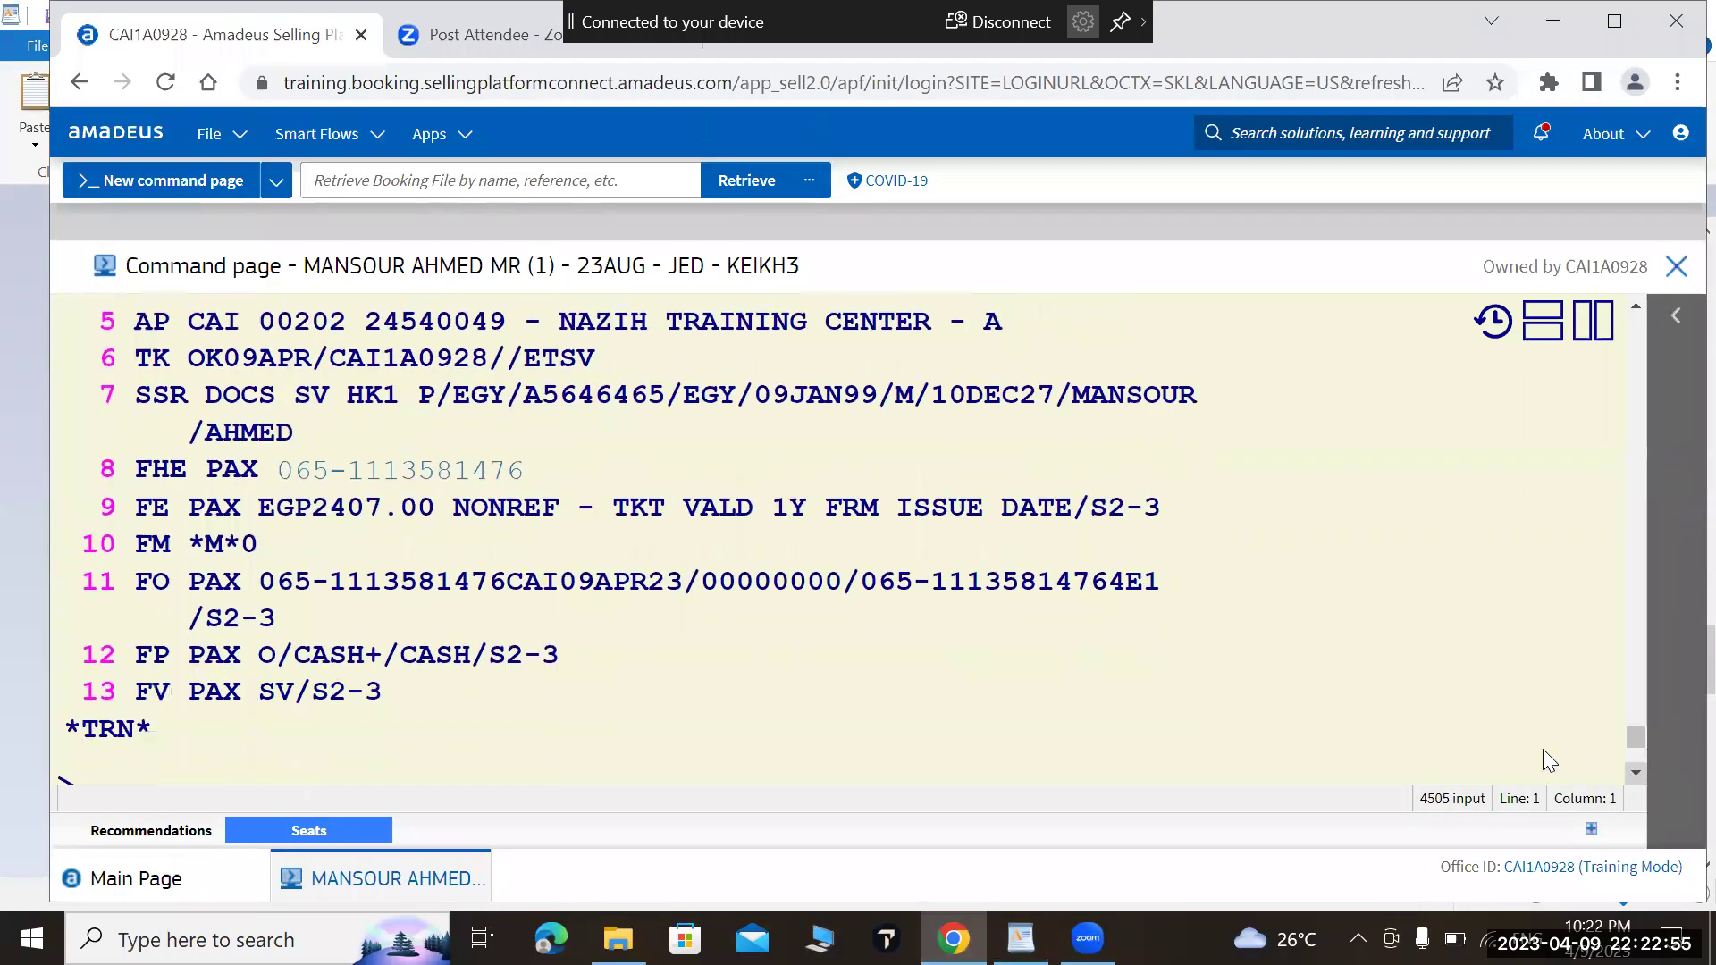
text(TTP)
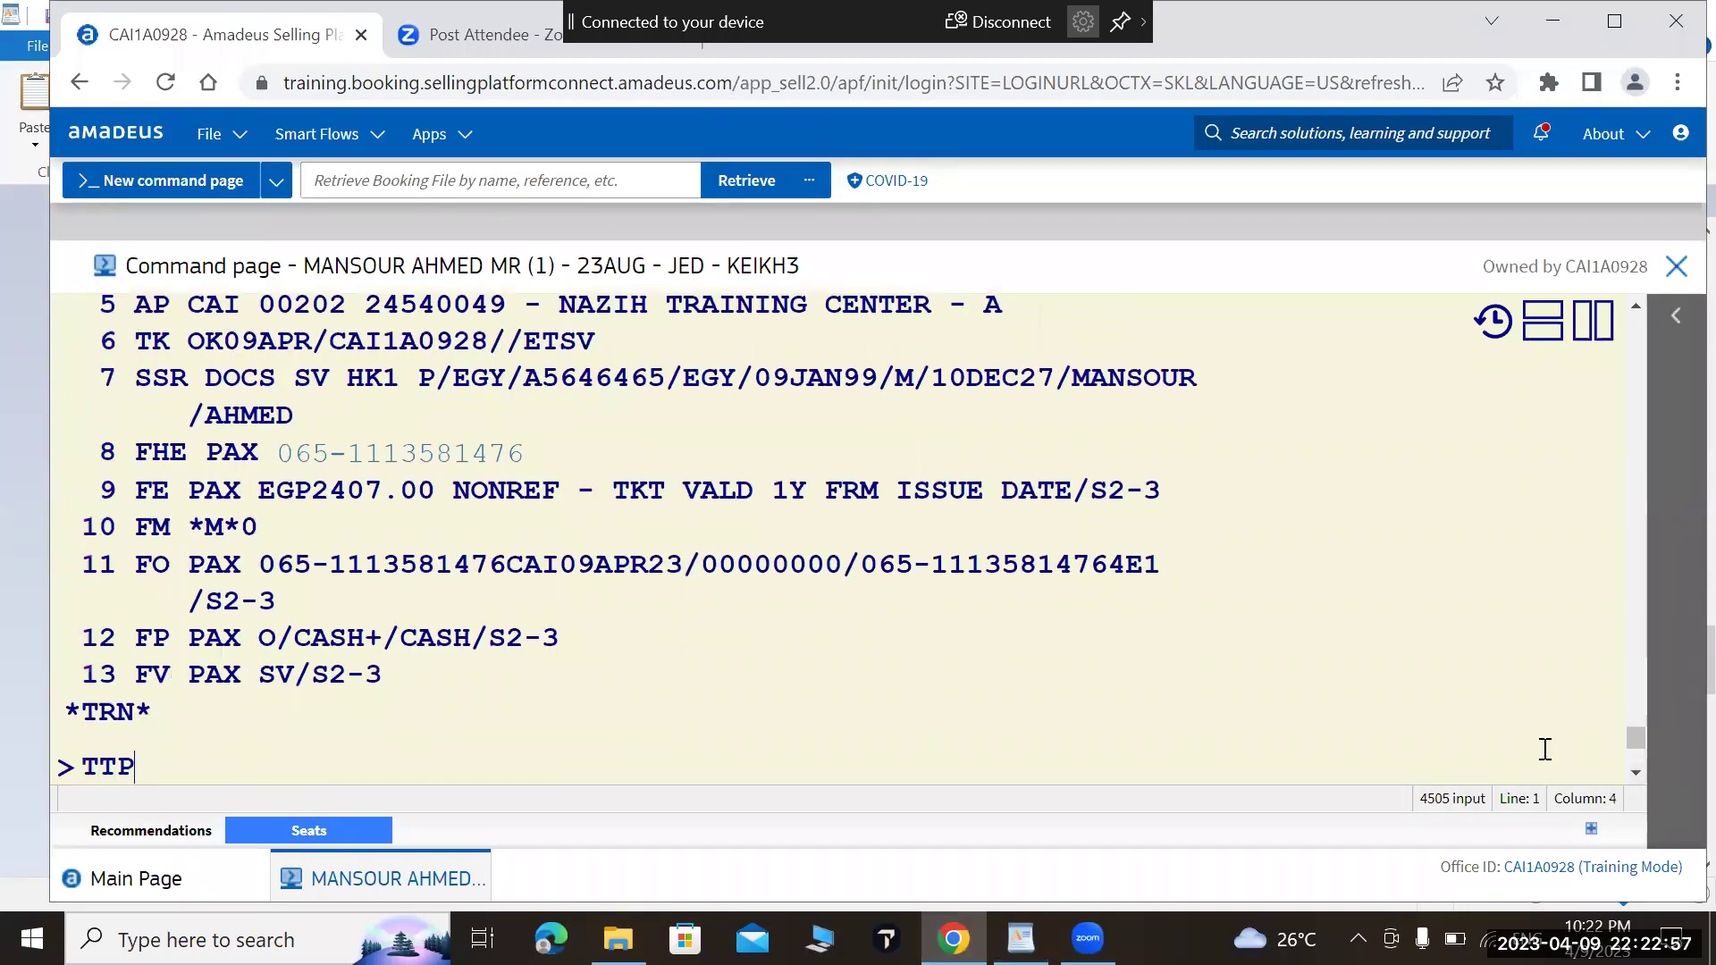
text(/T1/TT)
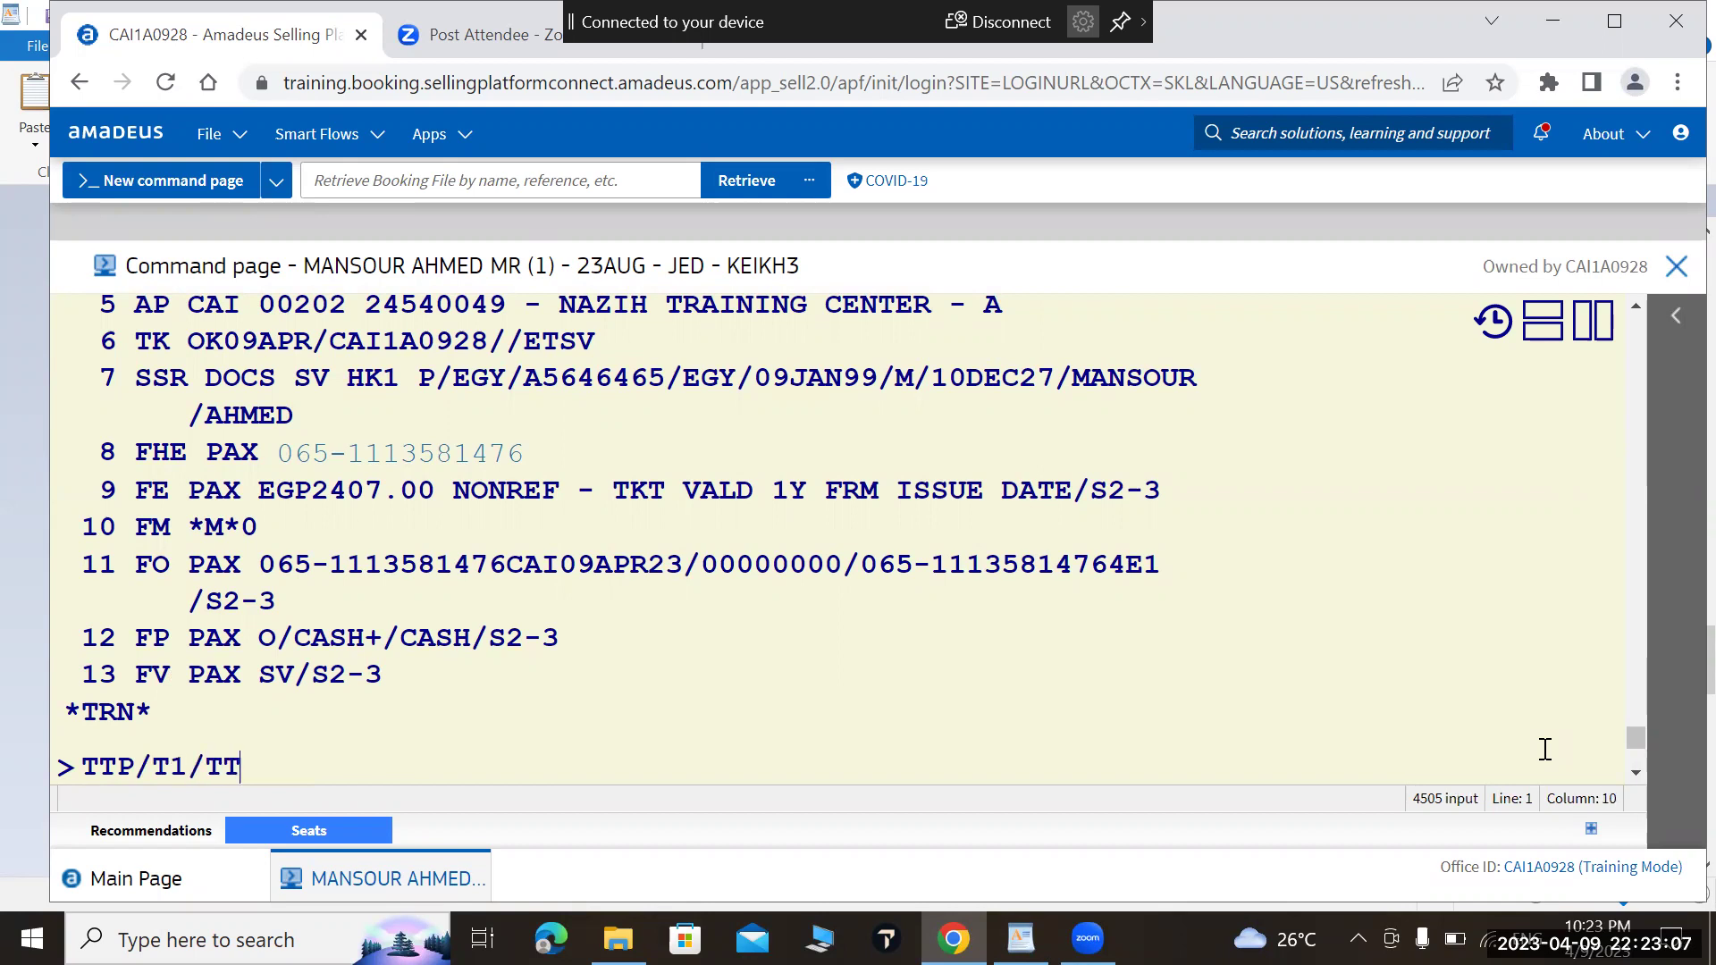
text(M/M1/RT)
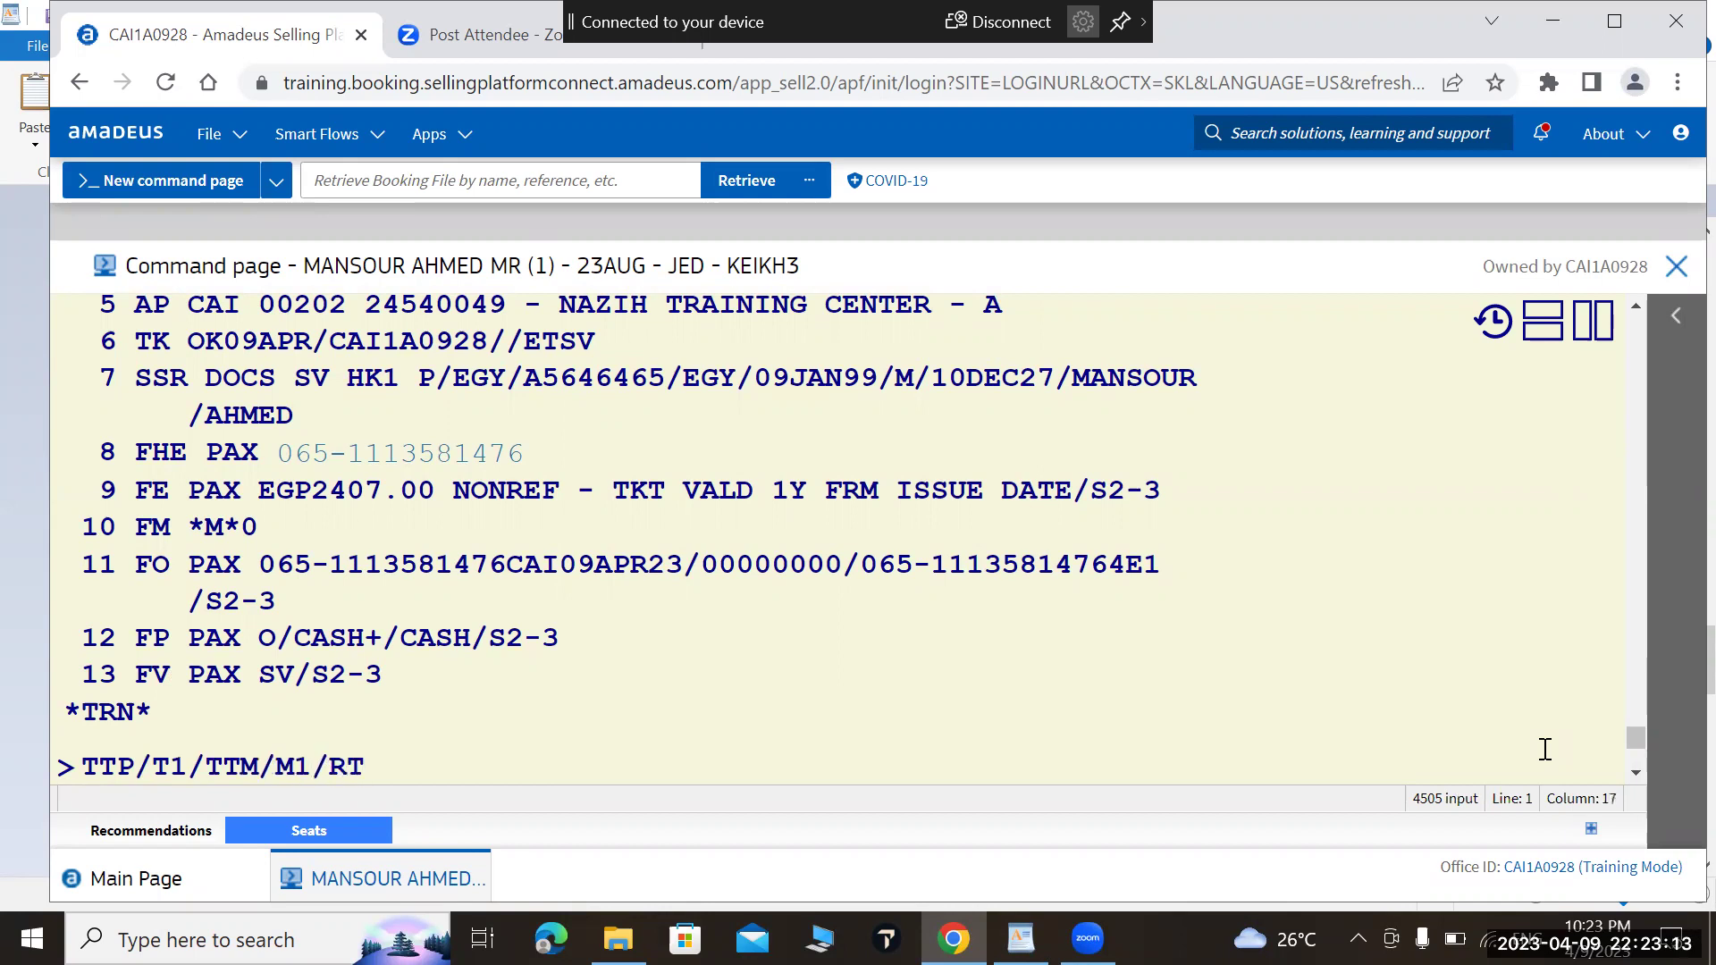
click(1635, 774)
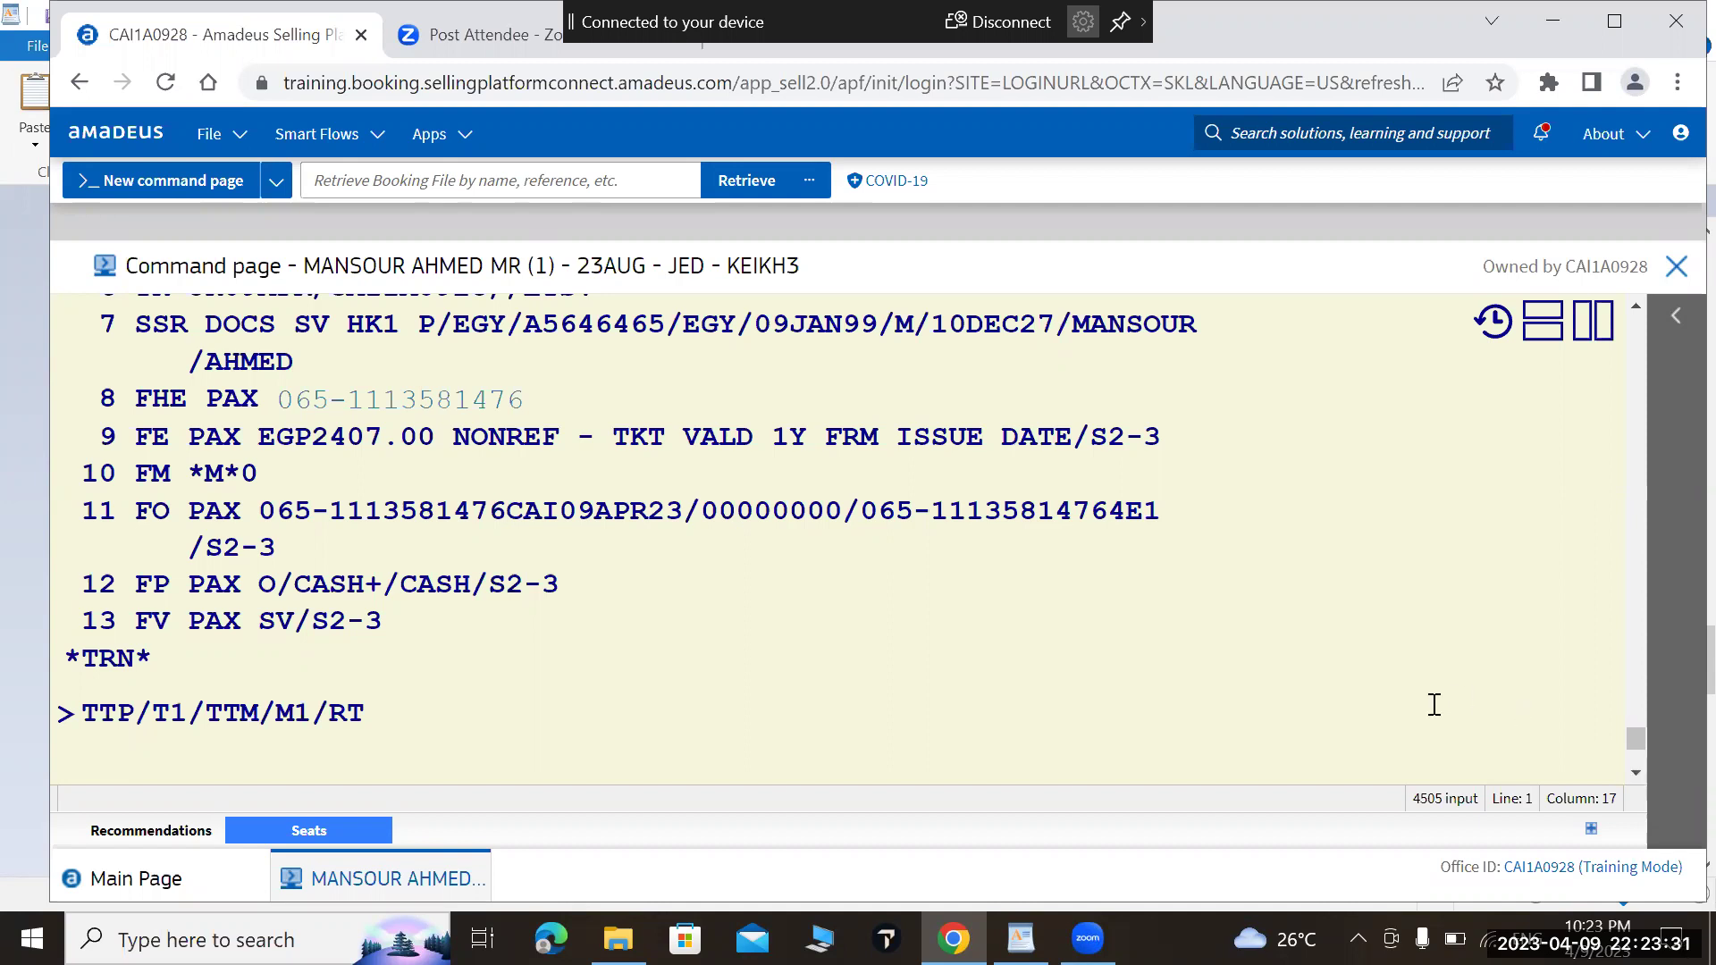
key(Return)
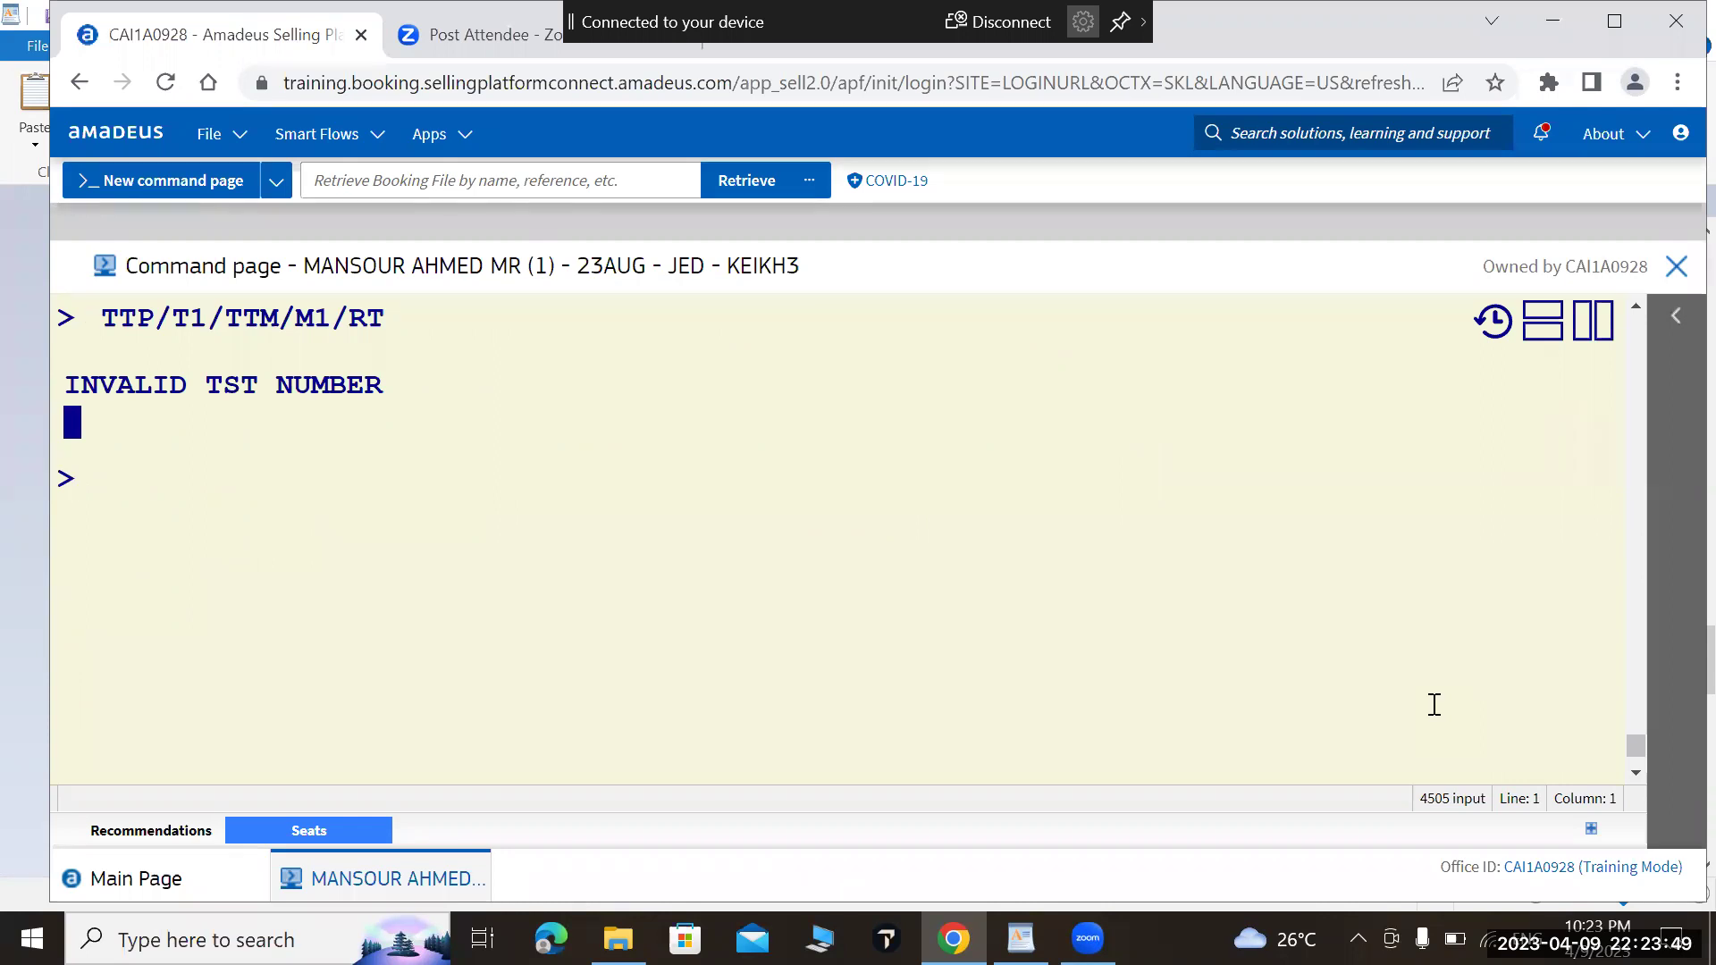
Step: Recall the issuing command, change its TST number to T2 and issue the ticket and EMD with TTP/T2/TTM/M1/RT
key(ctrl+Up)
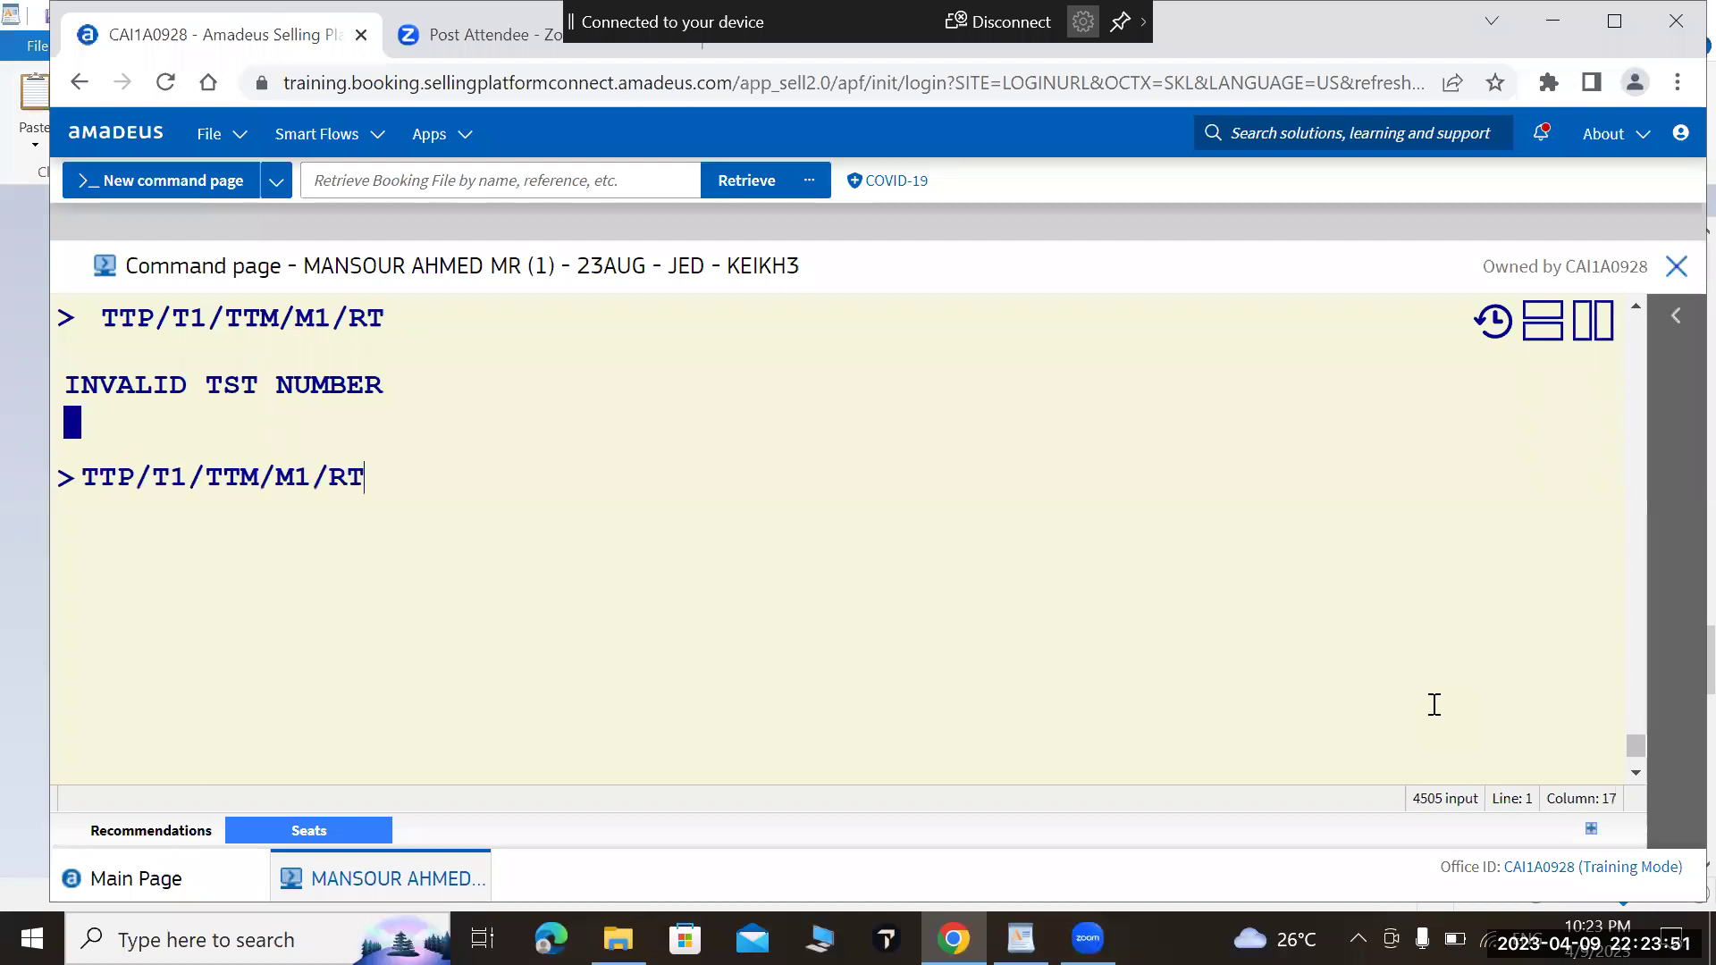
key(Left)
key(Left)
key(Left)
key(Left)
key(Left)
key(Left)
key(Left)
key(Left)
key(Left)
key(Left)
text(2)
key(Delete)
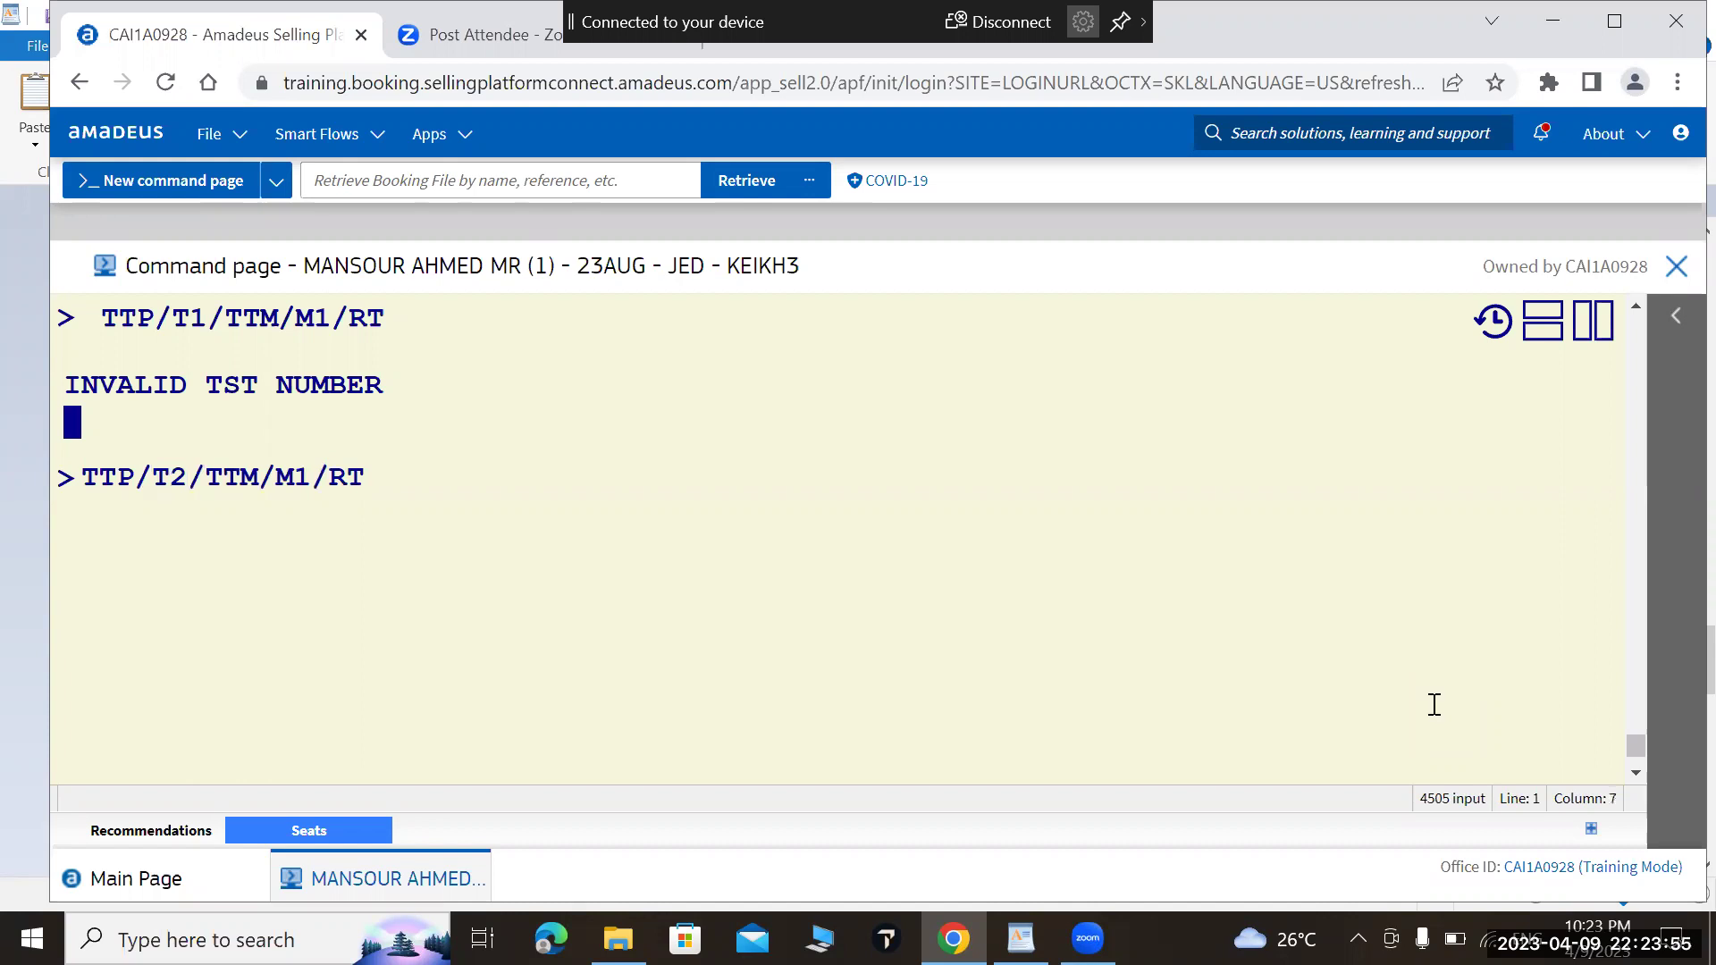
key(Return)
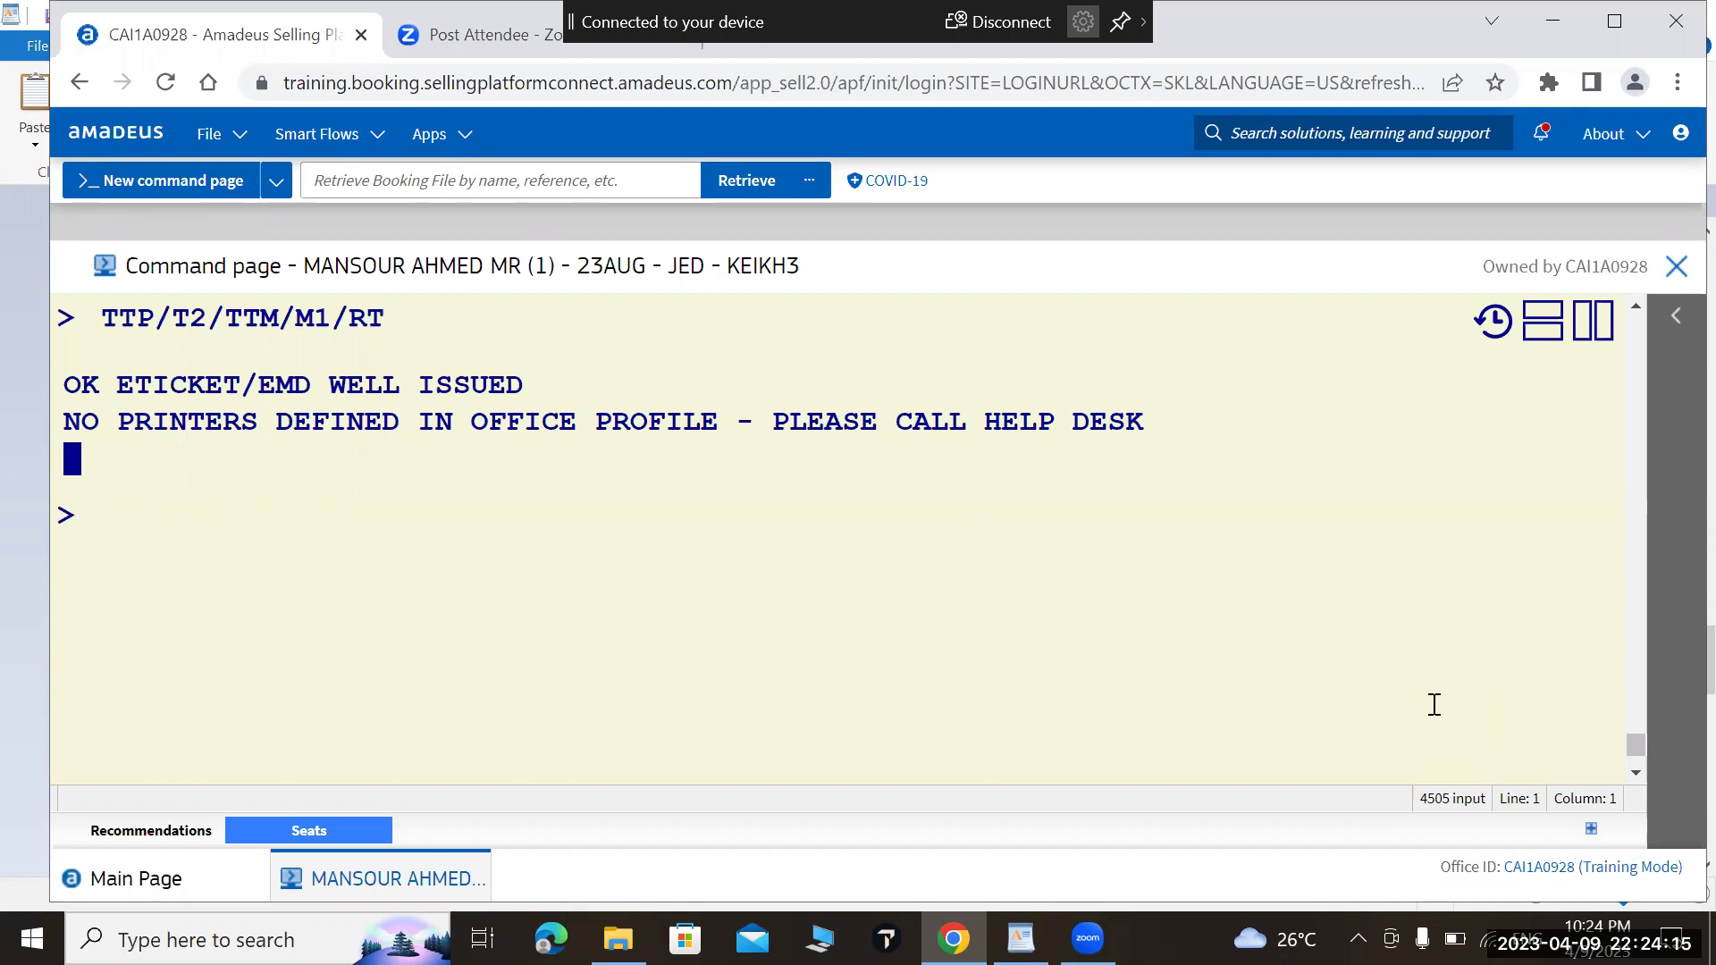
Step: Redisplay the booking with RT and review its new FA ticket and EMD elements and FB elements
text(RT)
key(Return)
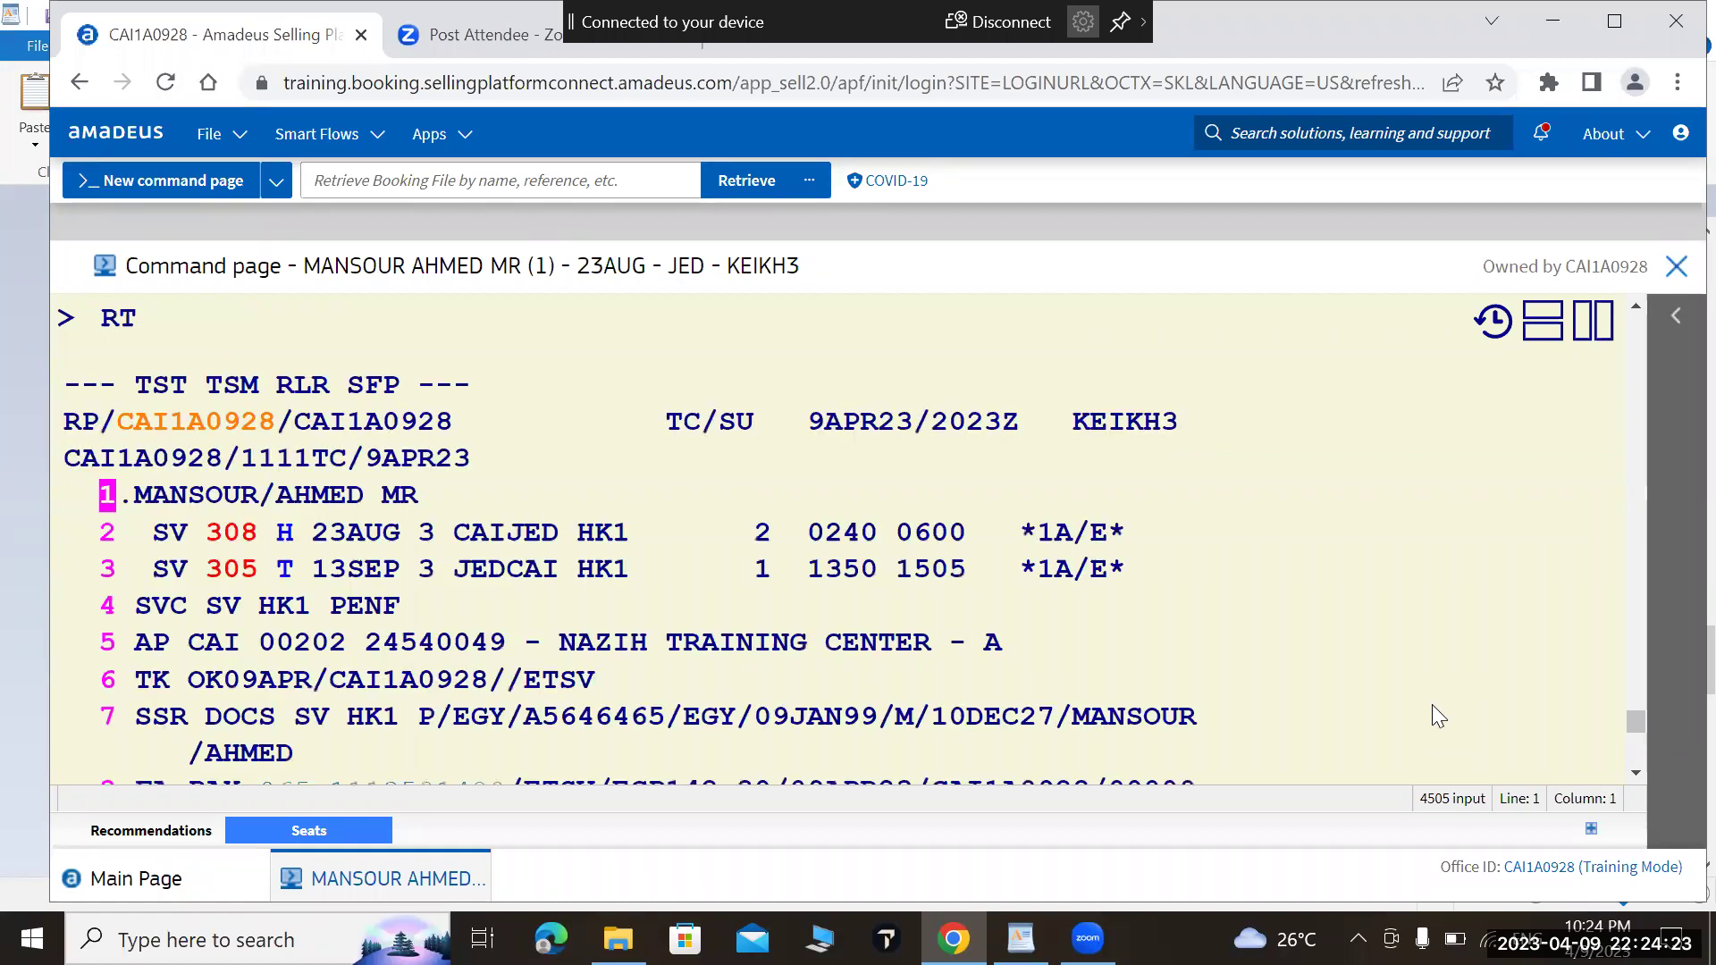
click(1635, 770)
scroll(1635, 774, down, 3)
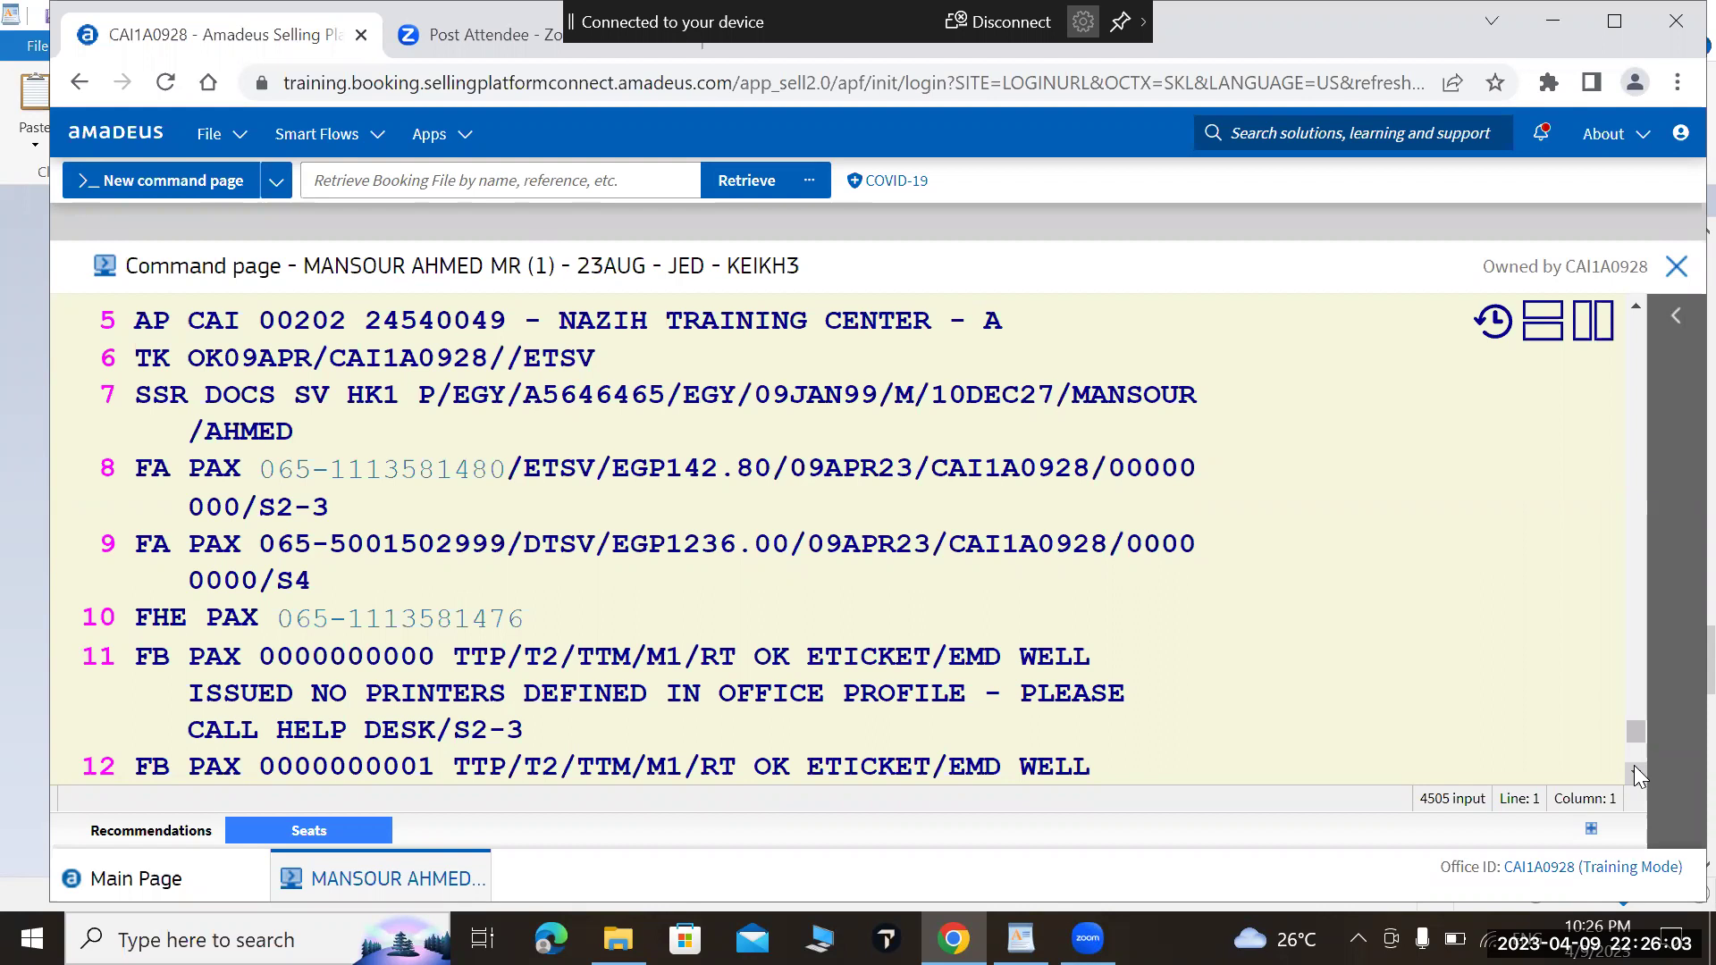
scroll(1638, 776, down, 3)
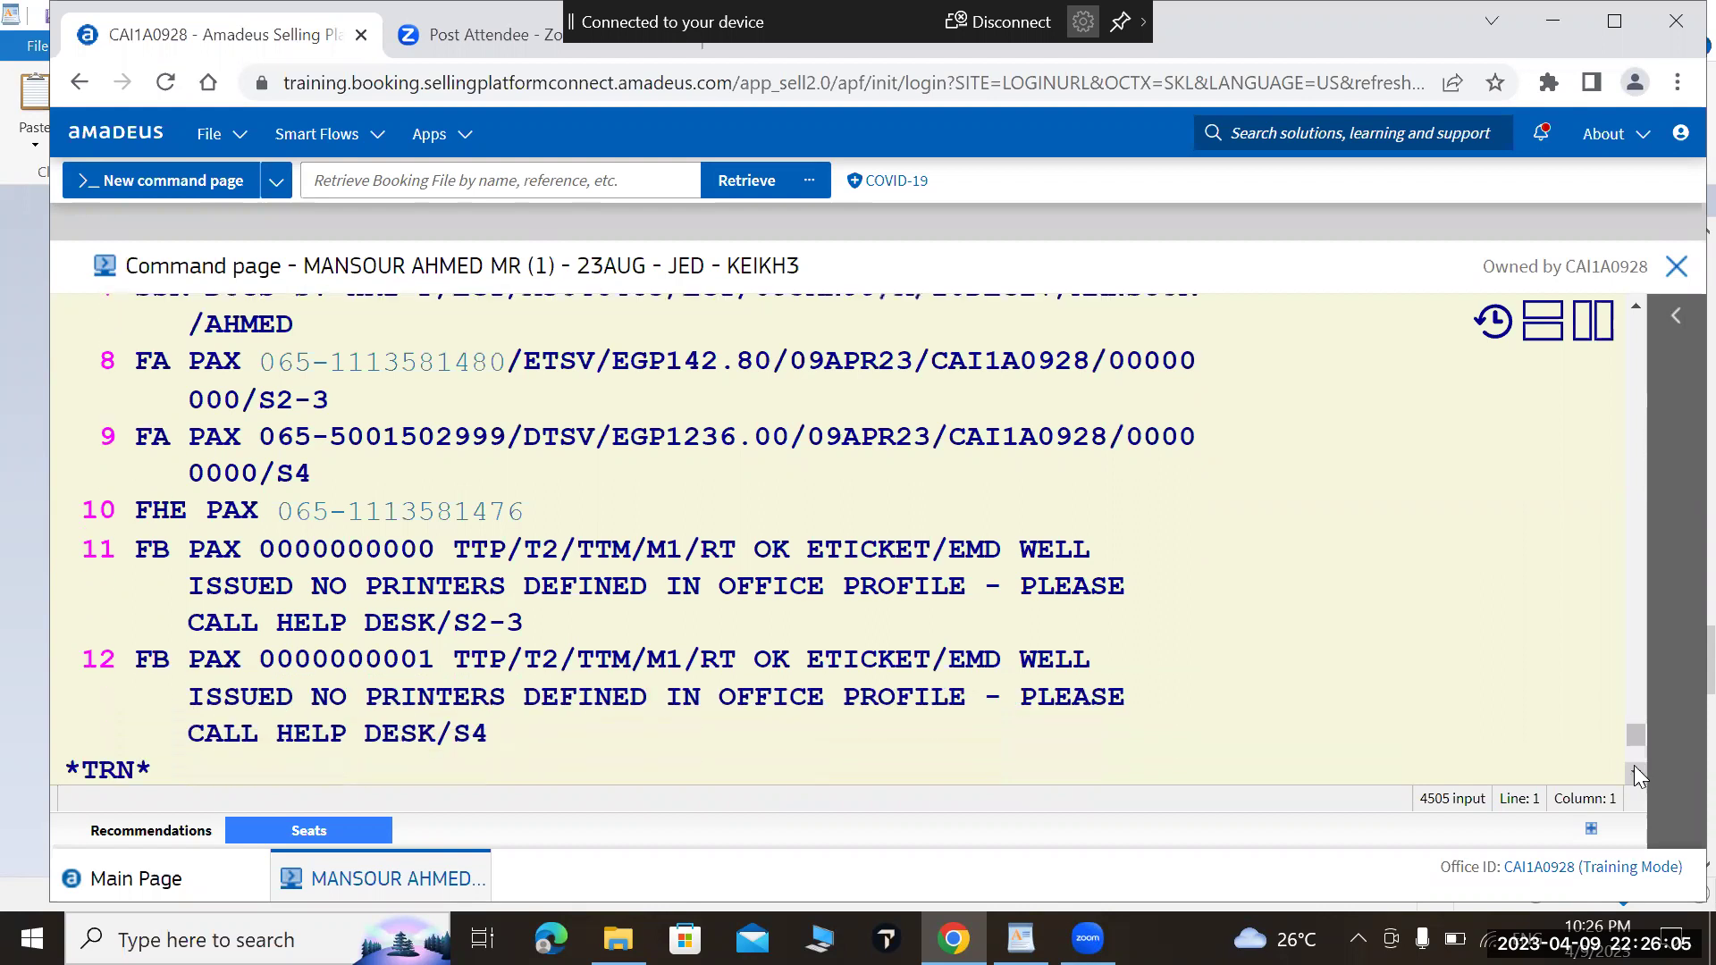
scroll(1638, 776, down, 1)
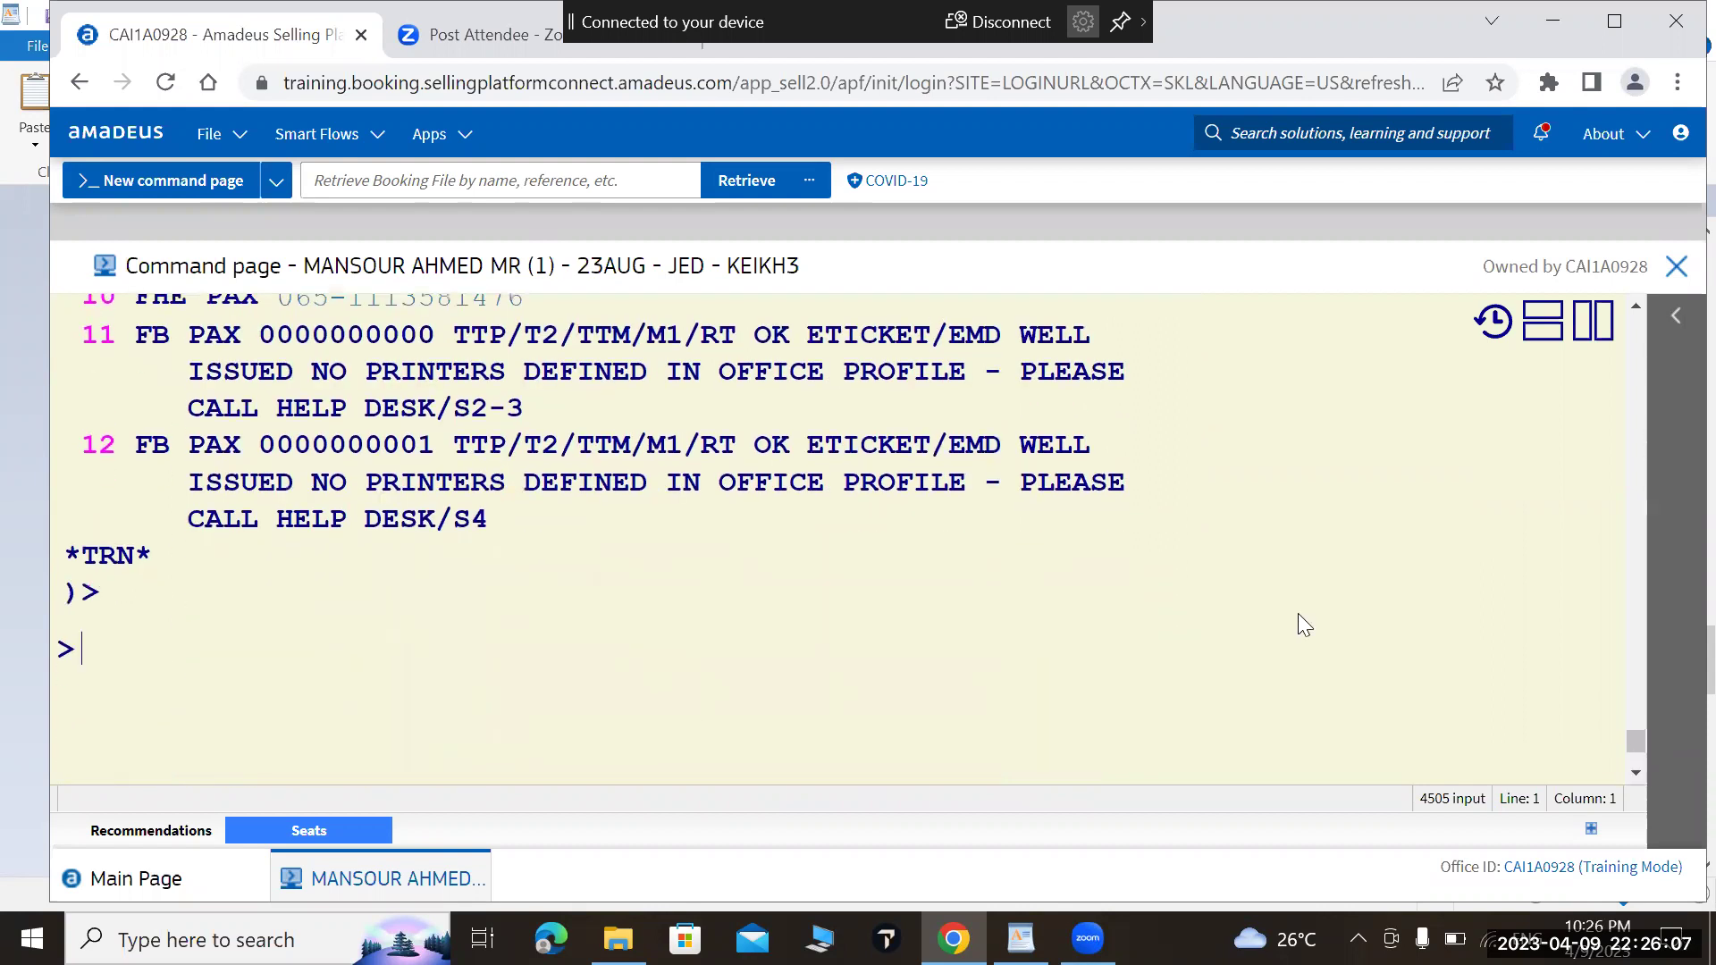
Step: Display the office's sales query report with TJQ and review the listed ticket and EMD transactions
text(TJQ)
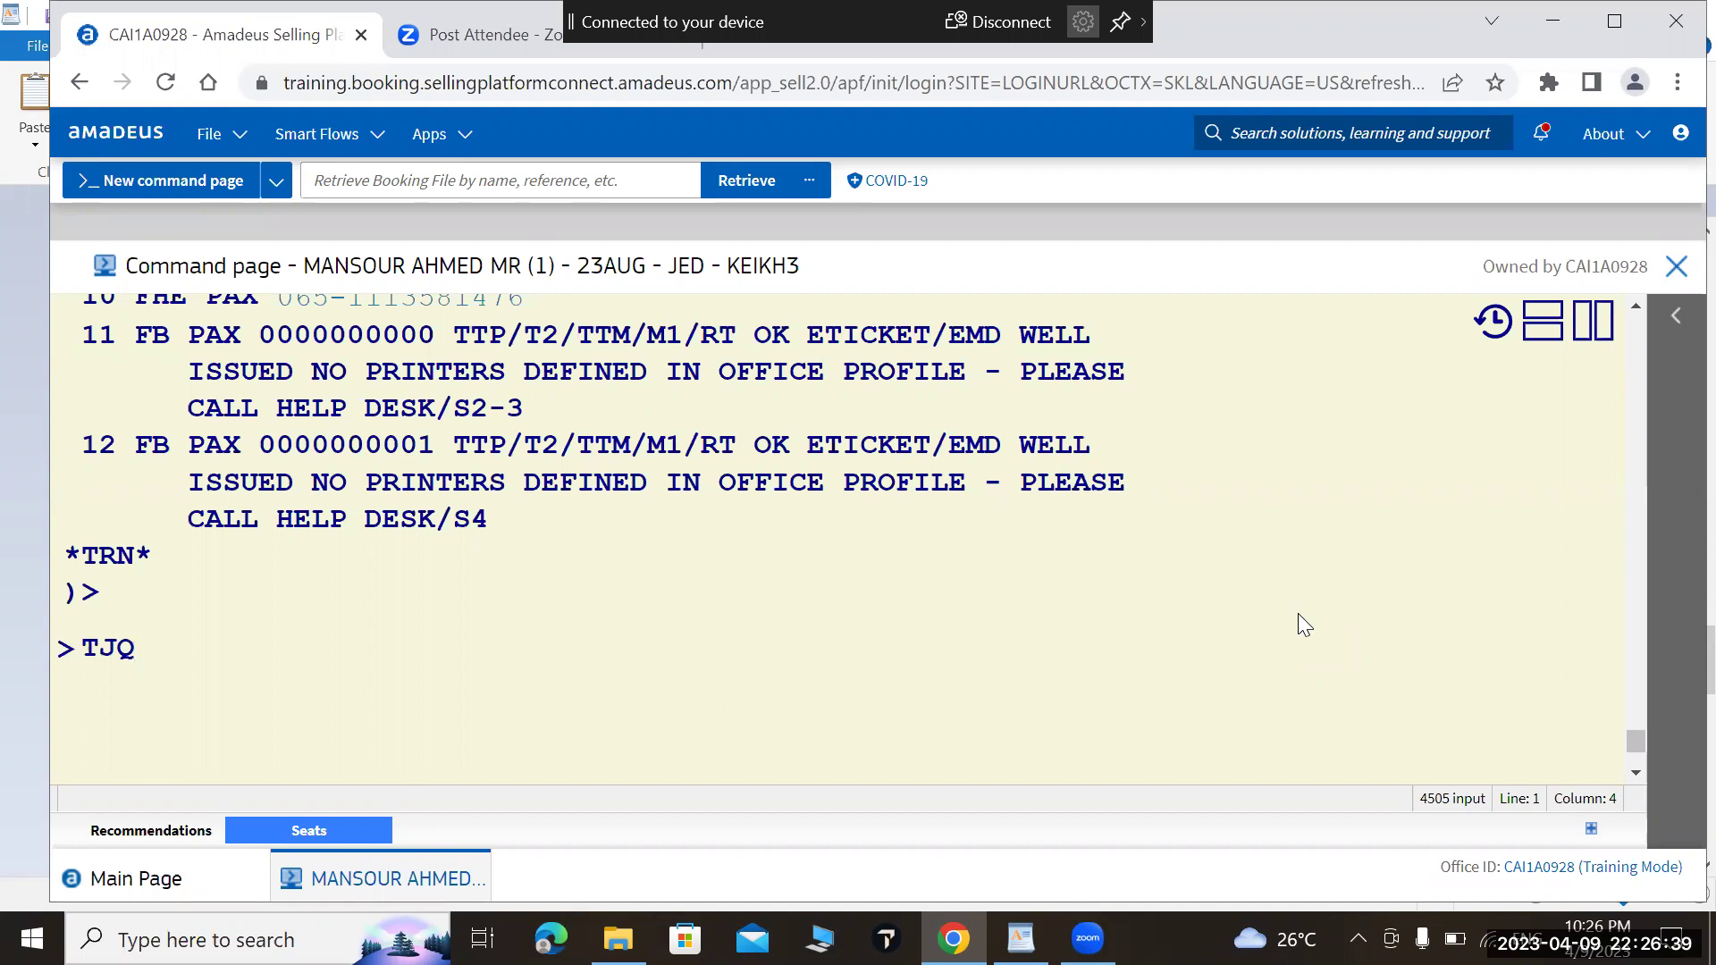
key(Return)
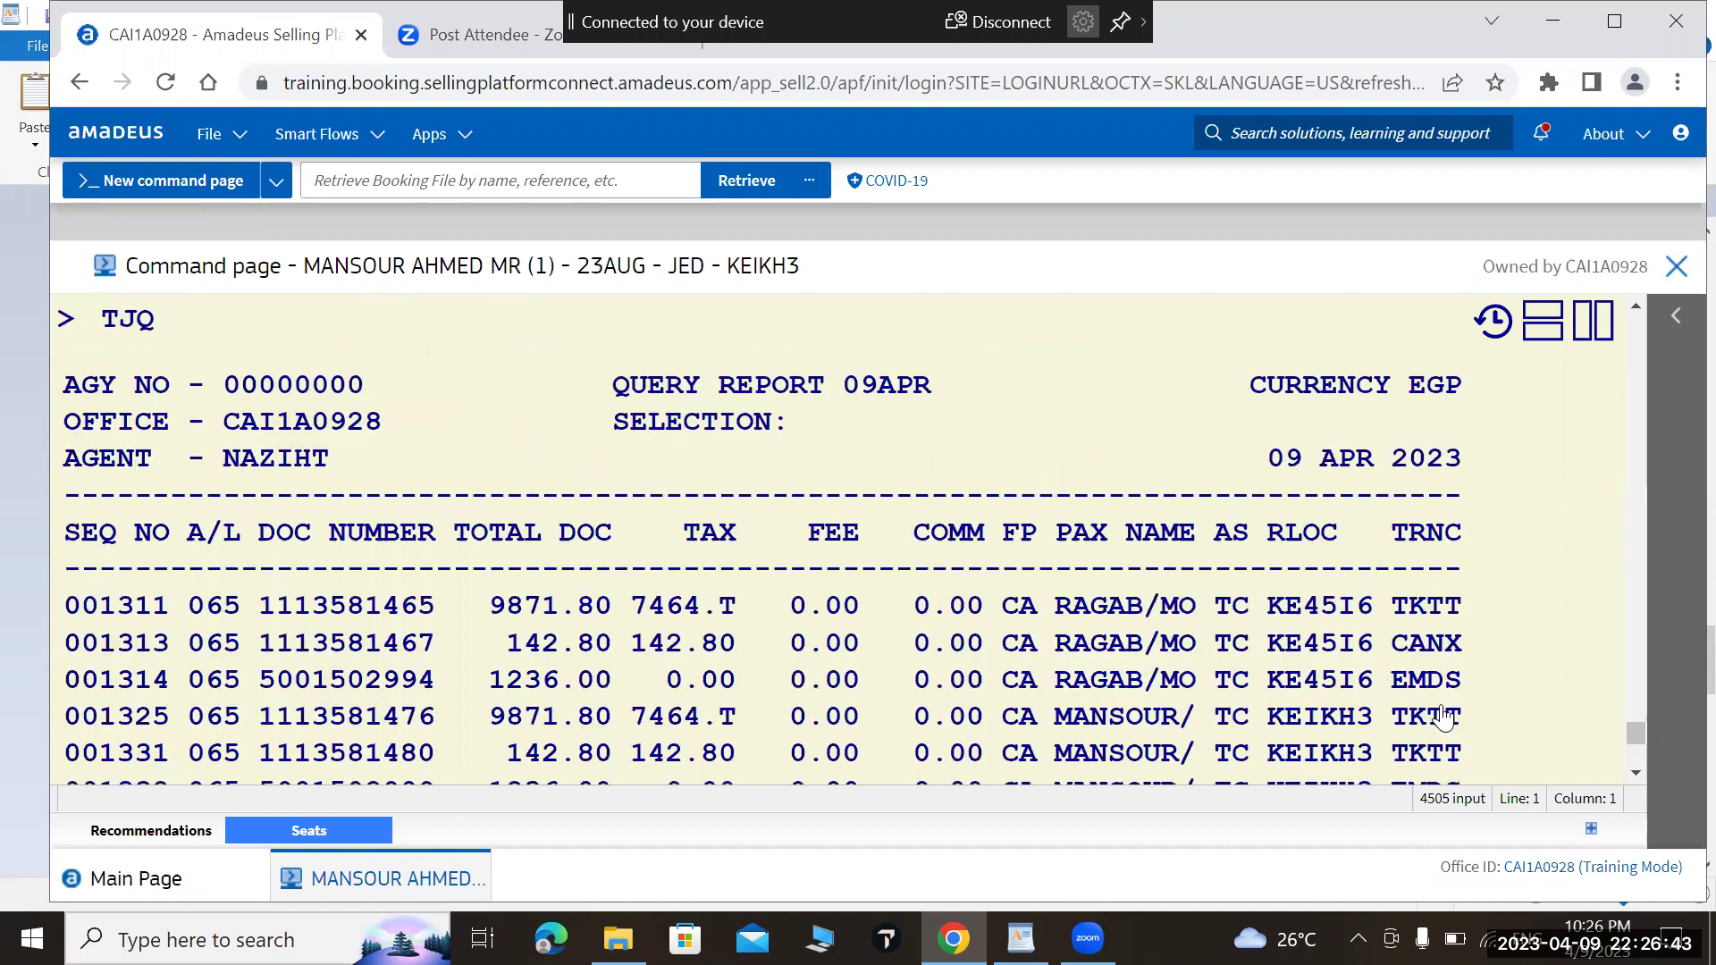
click(1635, 774)
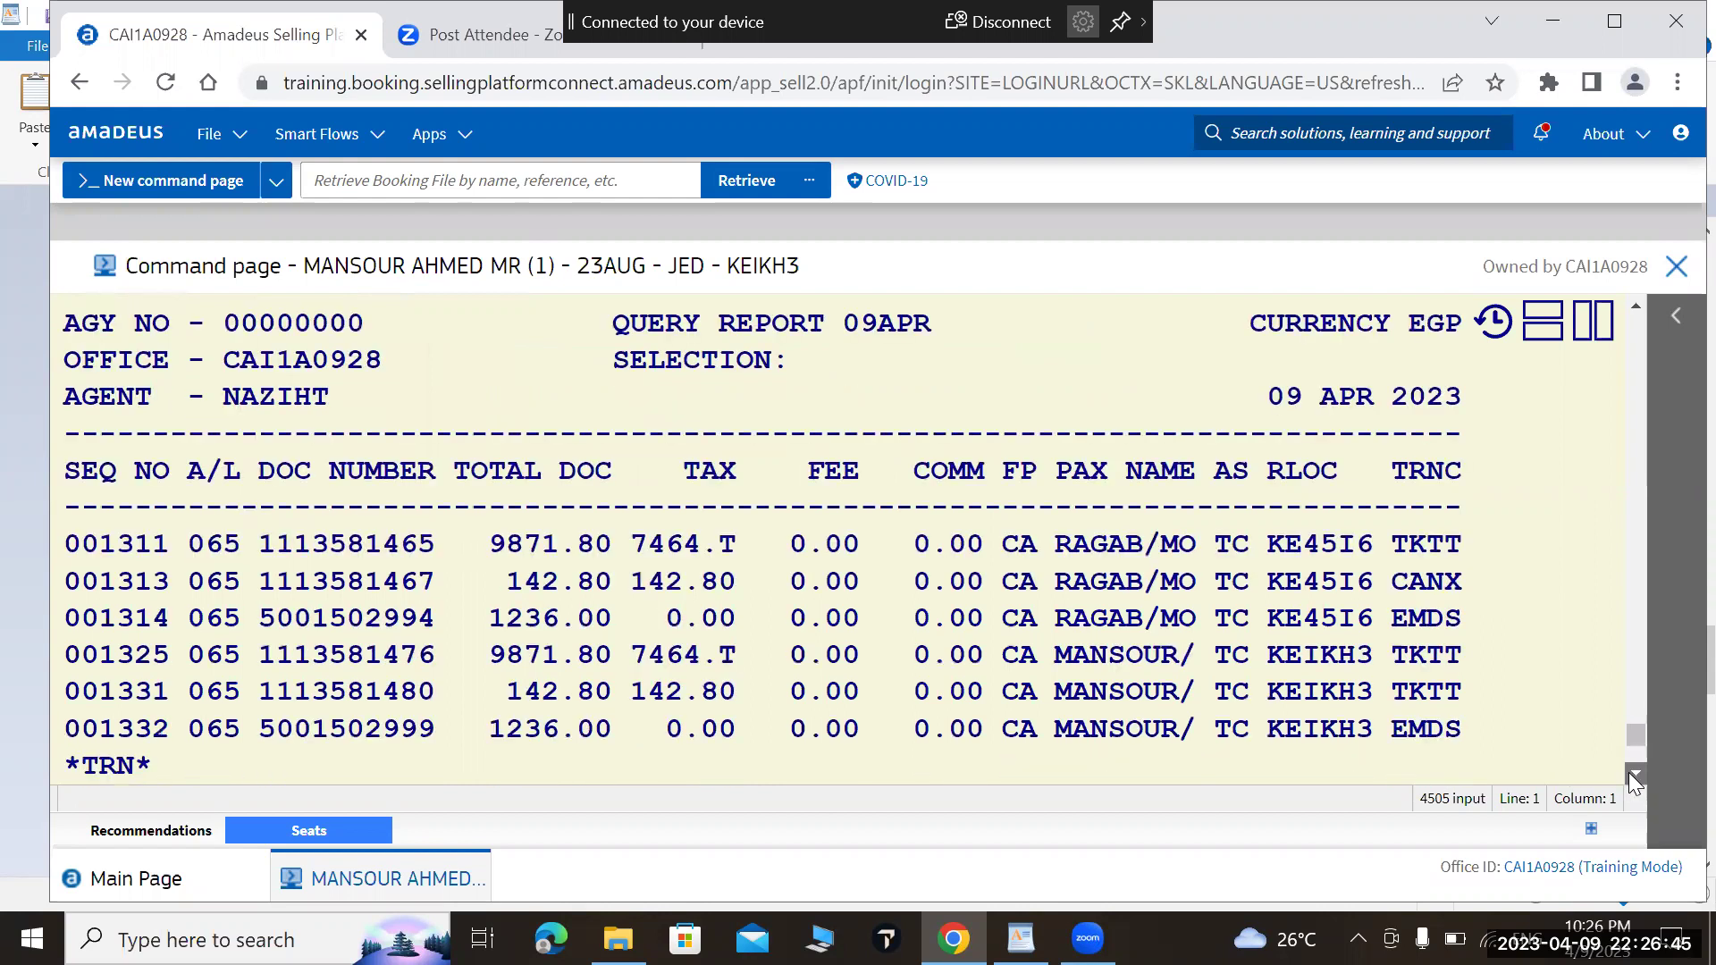
click(1634, 774)
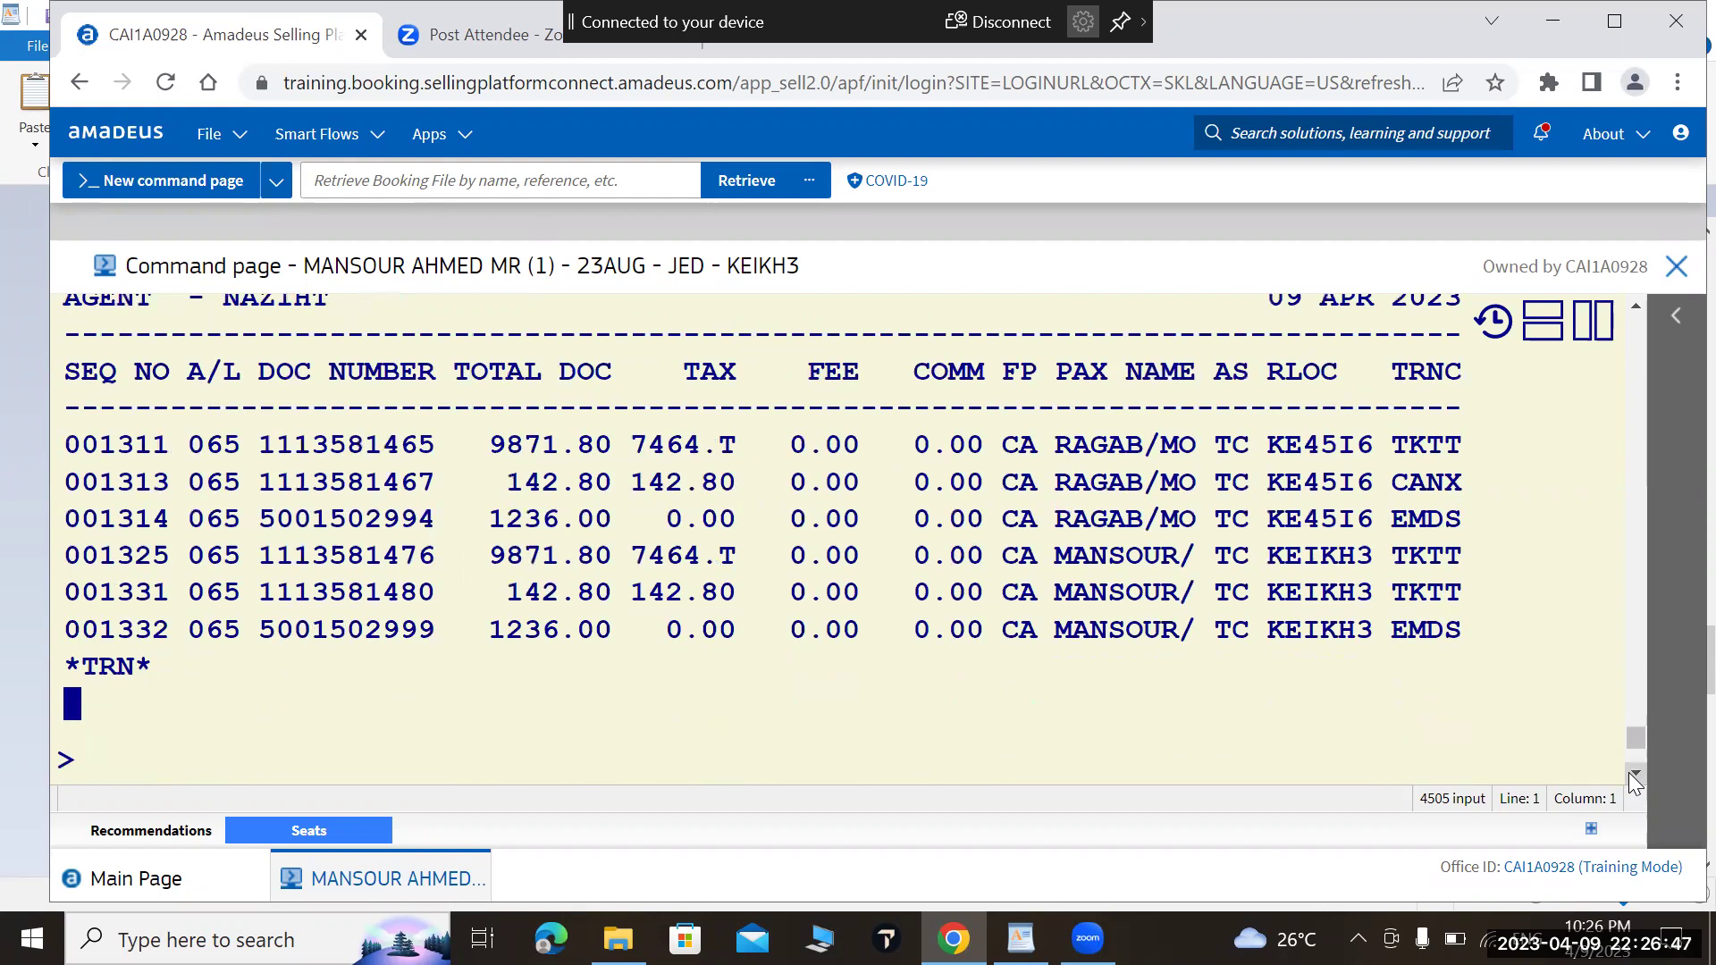
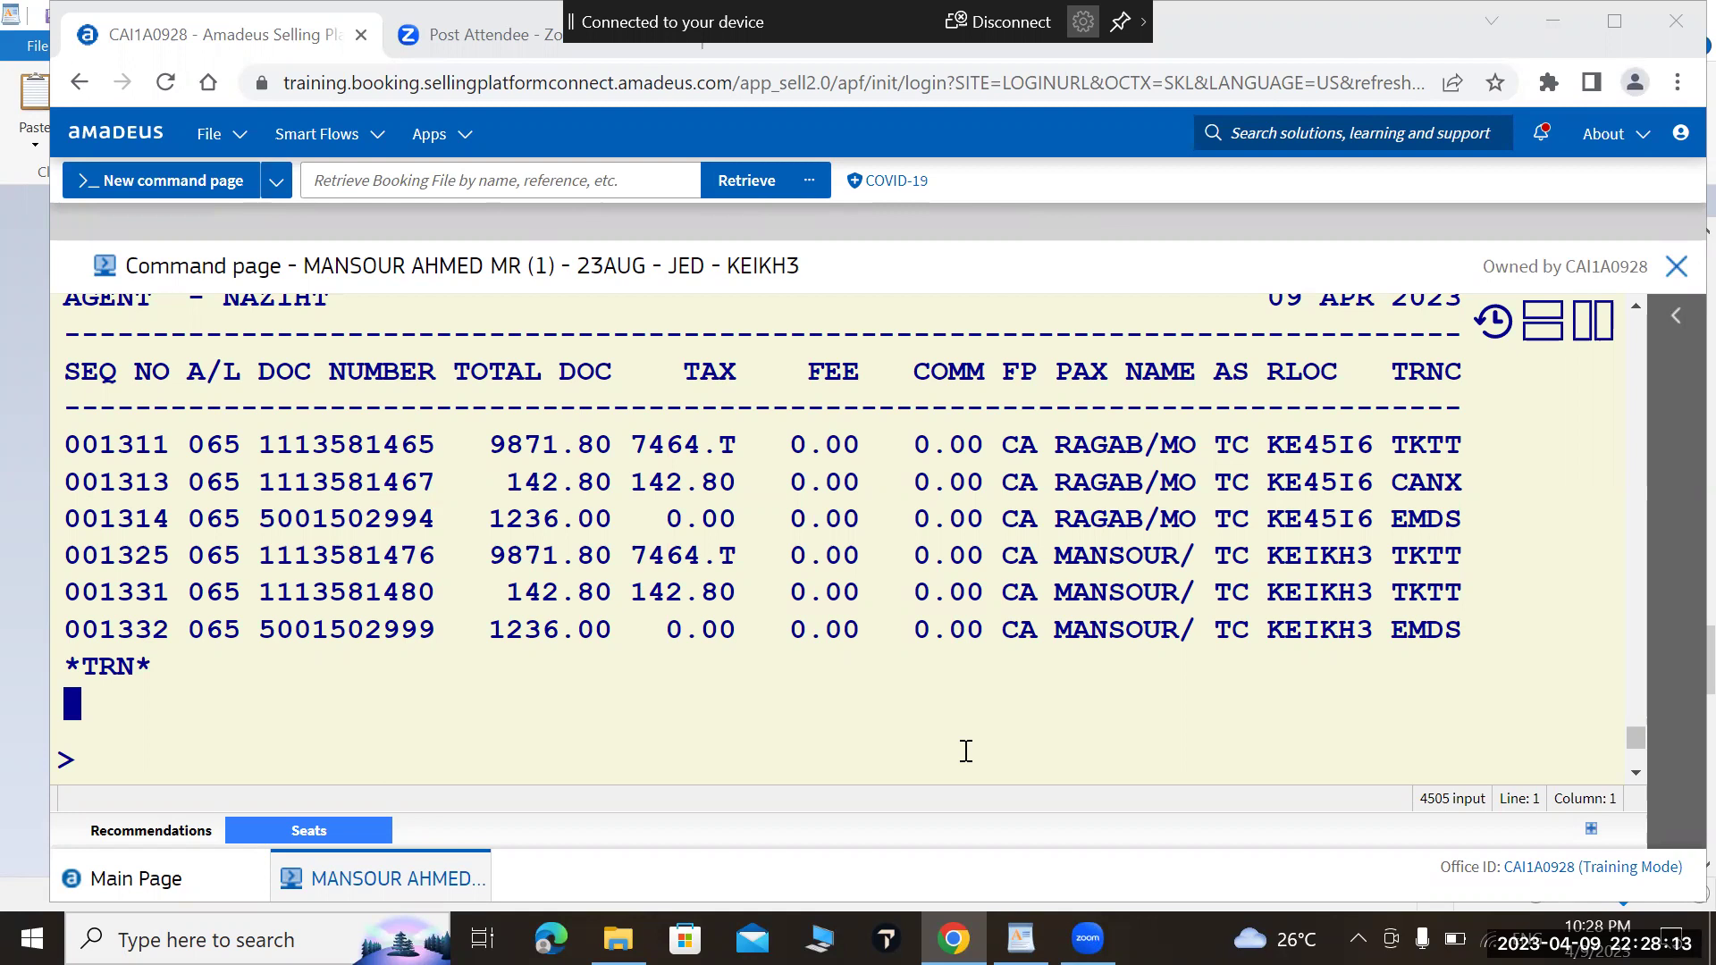
Step: Display the sales query report for all agents of the office with TJQ/SOF and review the listed transactions
click(877, 743)
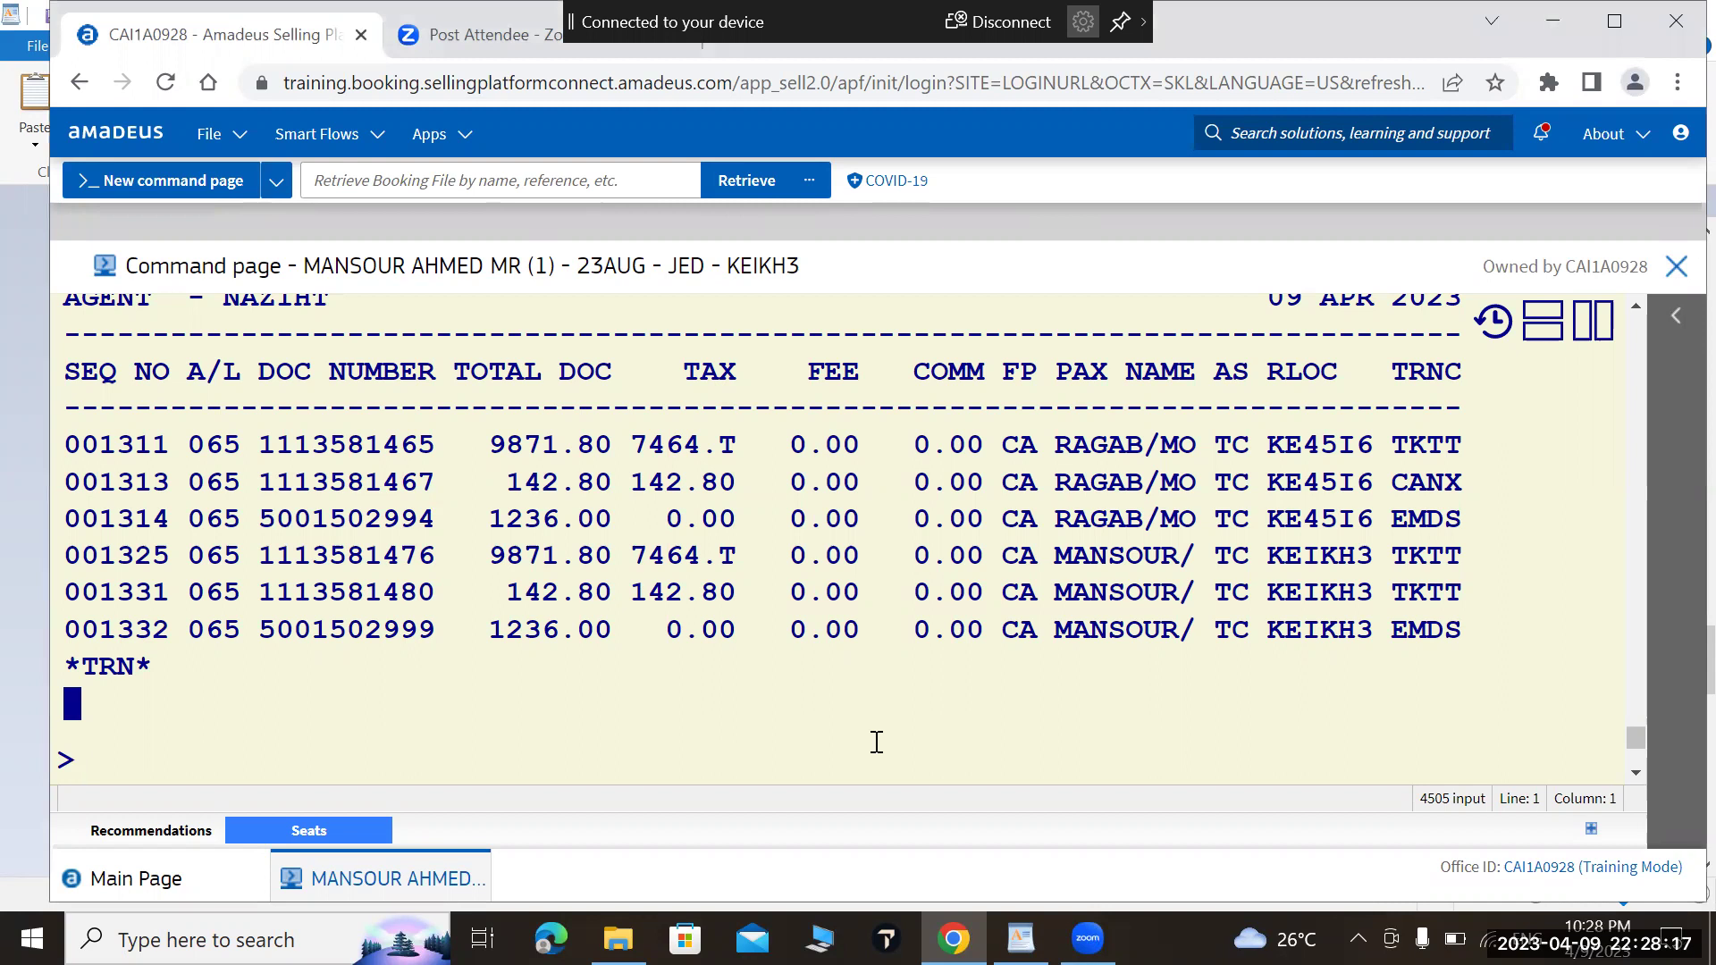
text(TJQ/SO)
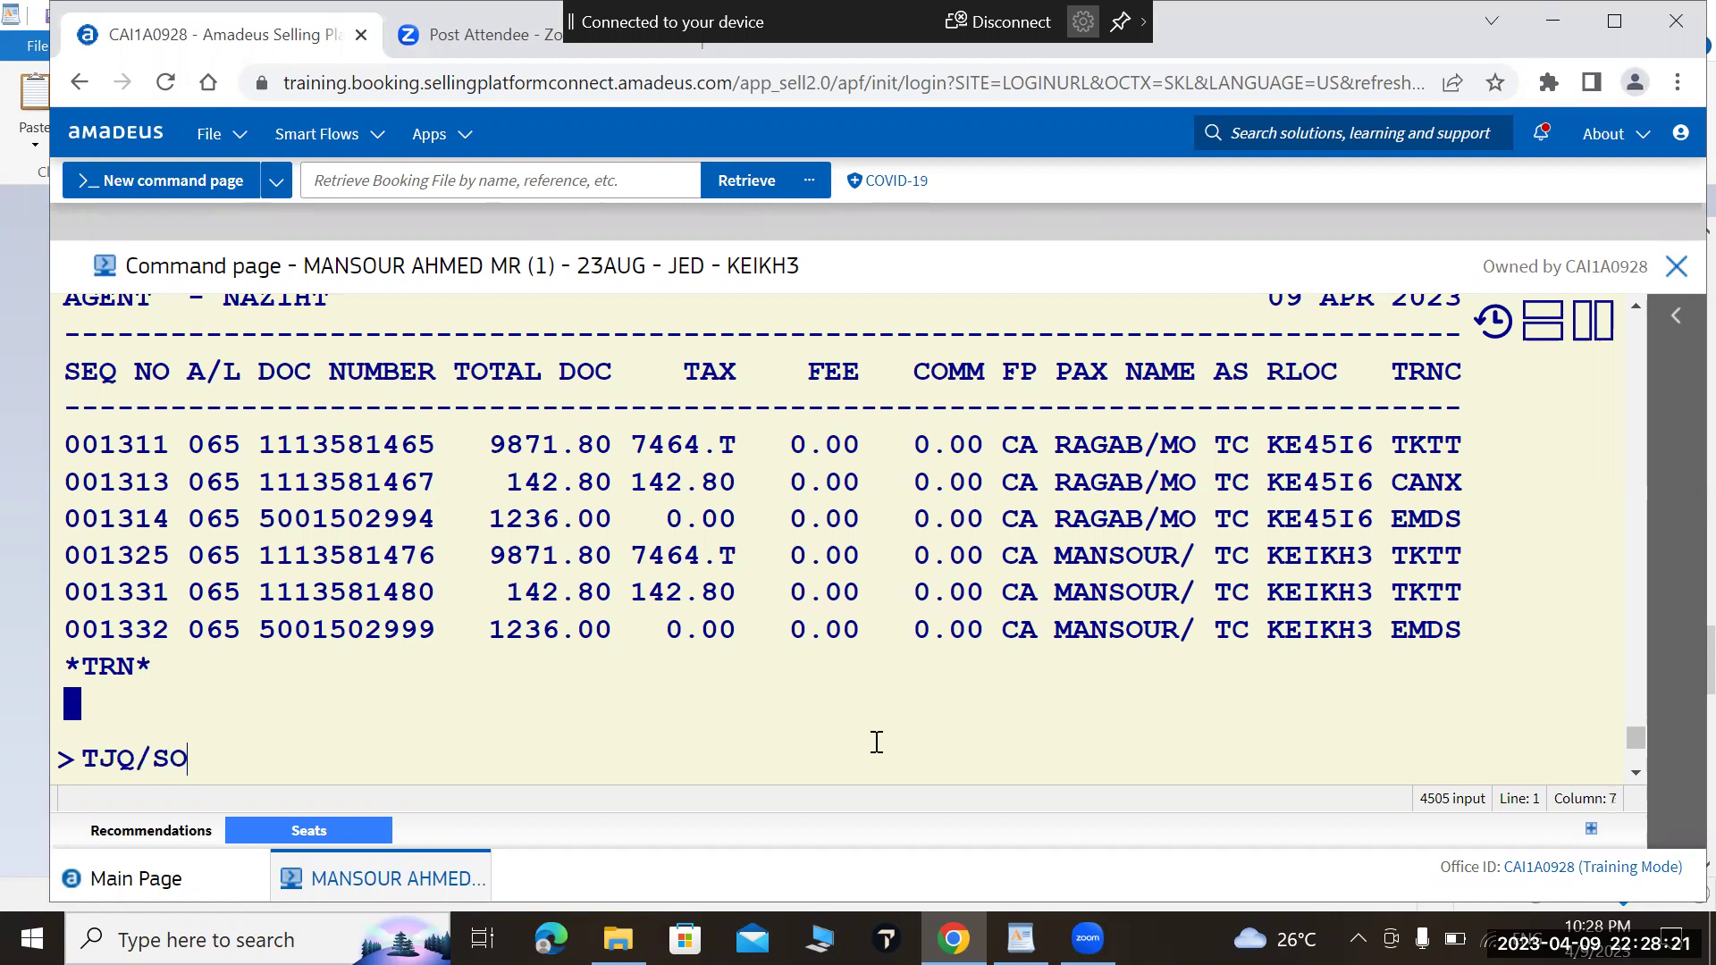
text(F)
key(Return)
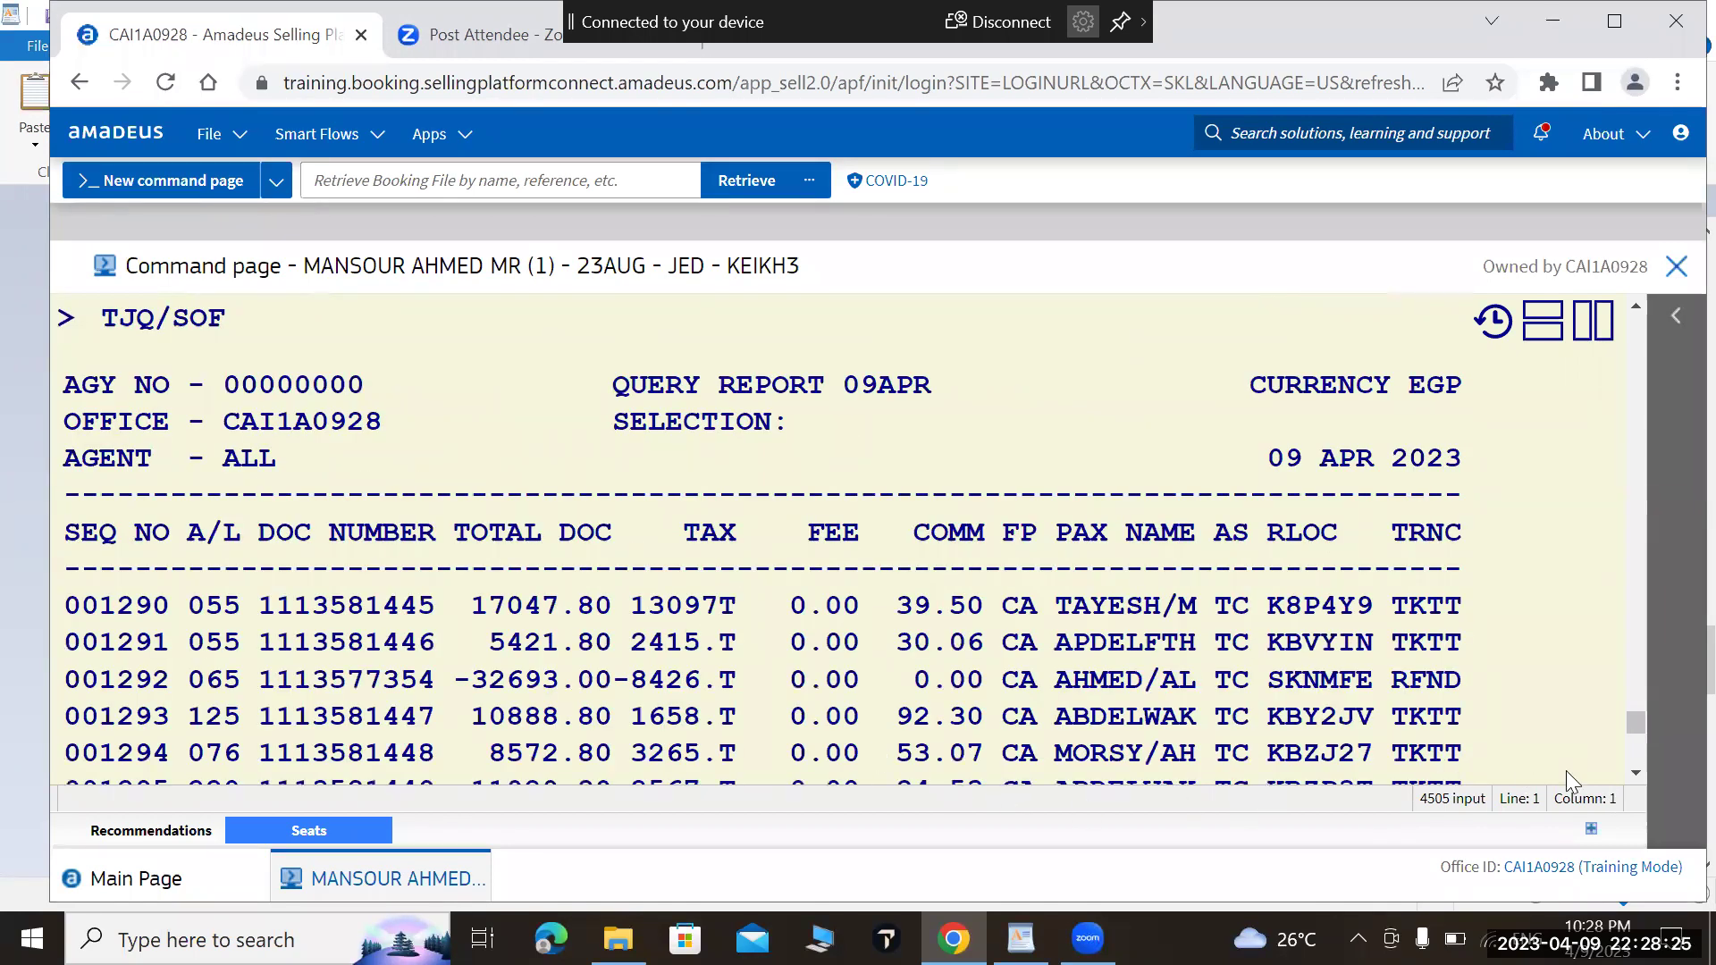
click(1651, 776)
click(1637, 774)
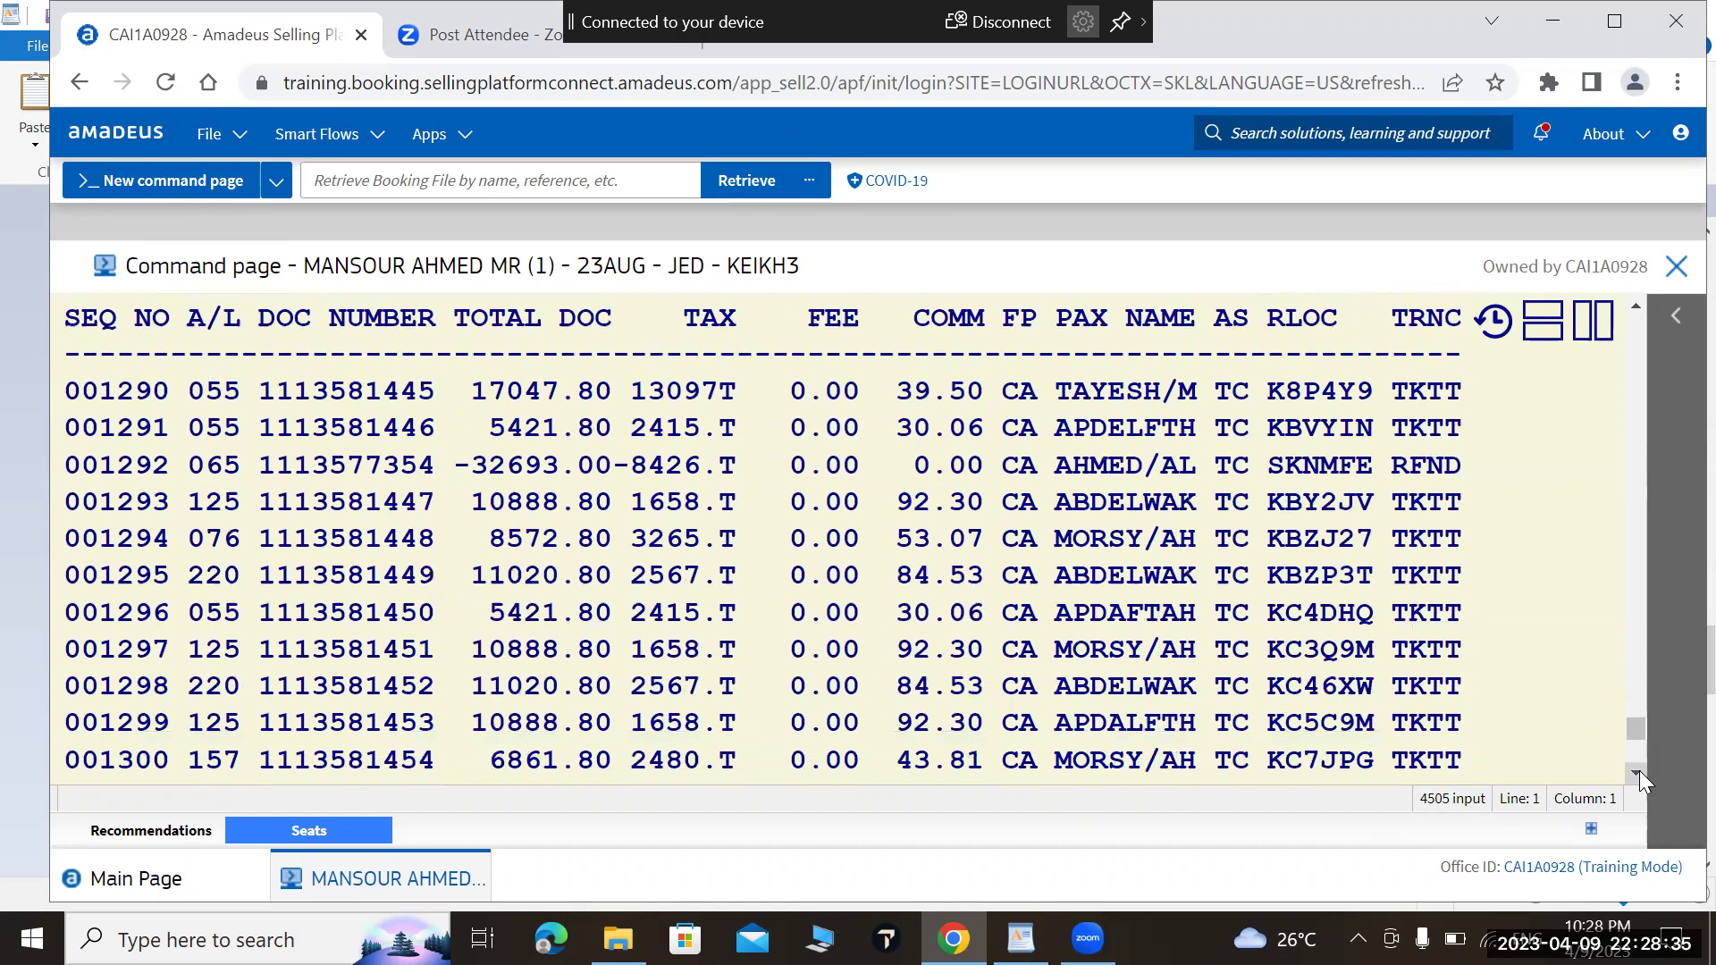
scroll(1640, 780, down, 5)
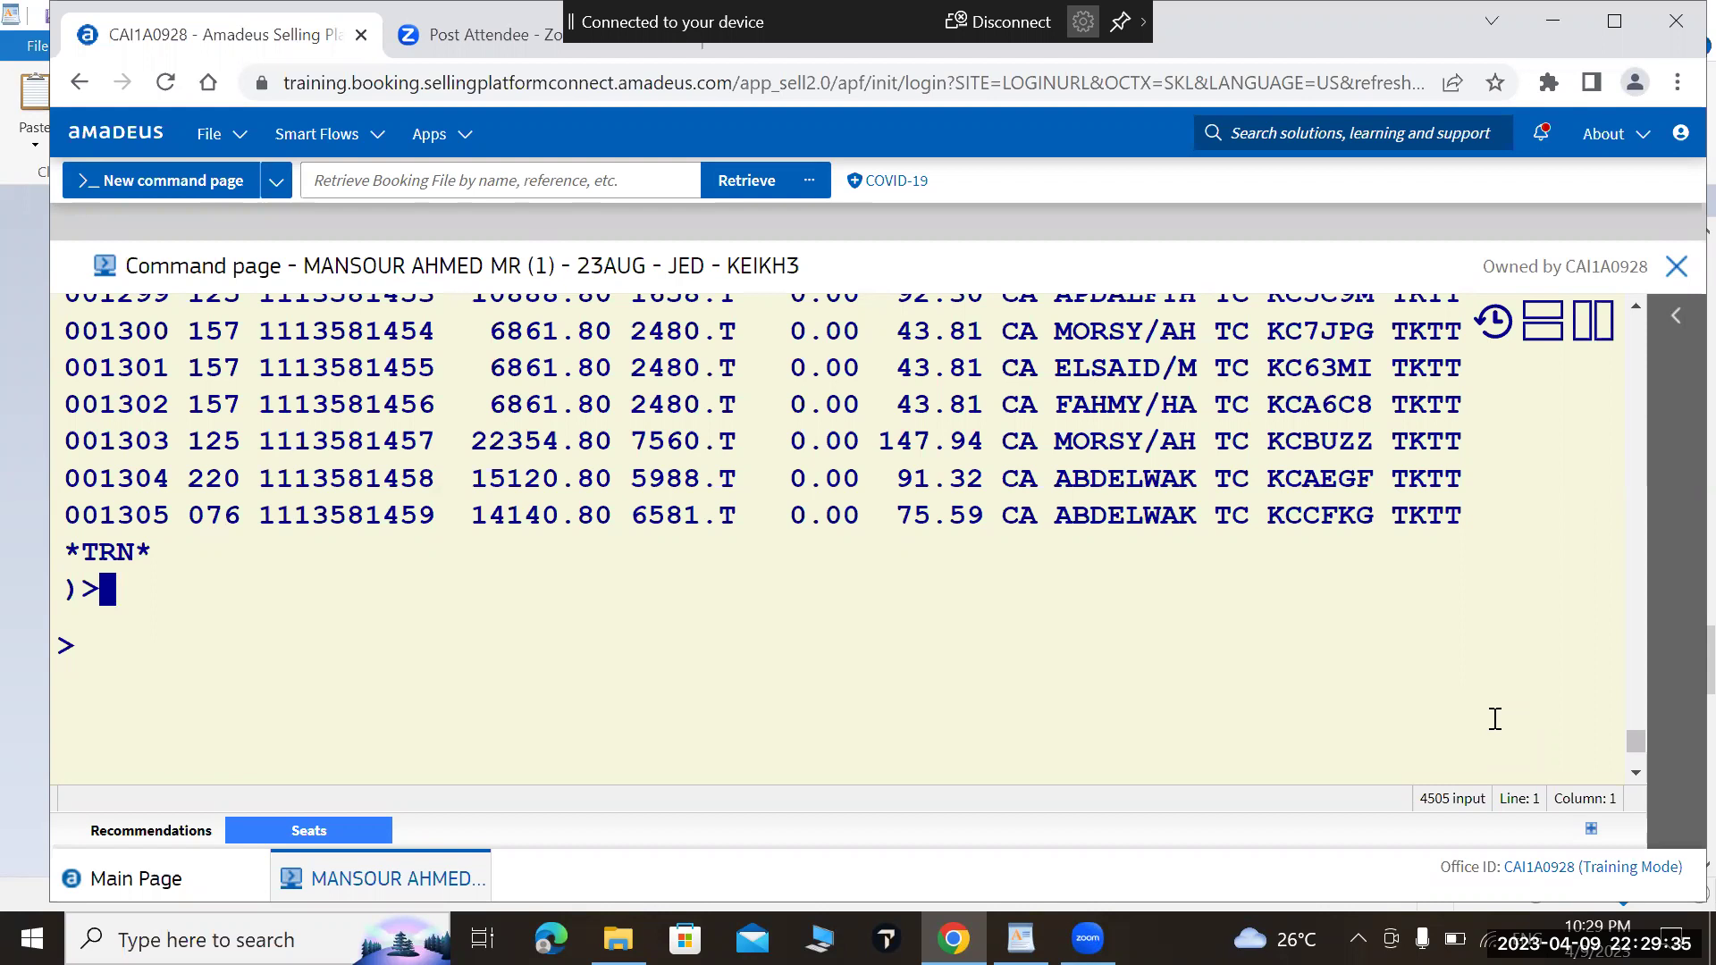
Step: Redisplay the booking with RT, open the original e-ticket from its FHE element and check the coupon status
text(RT)
key(Return)
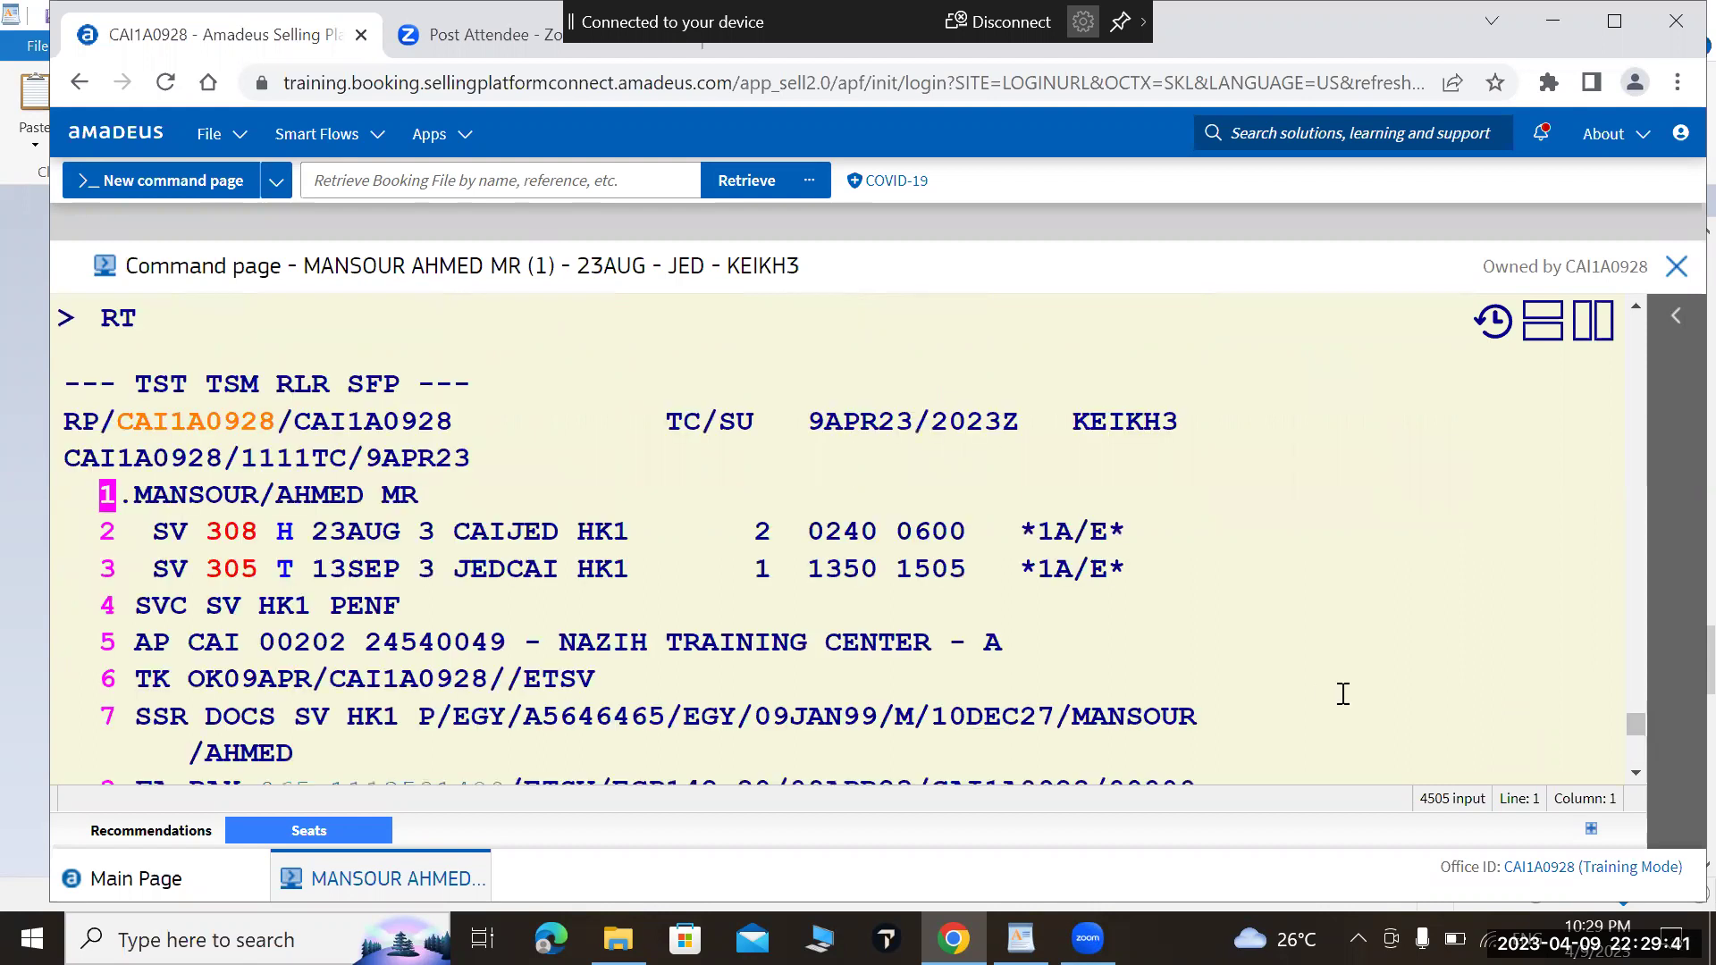
scroll(1395, 715, down, 5)
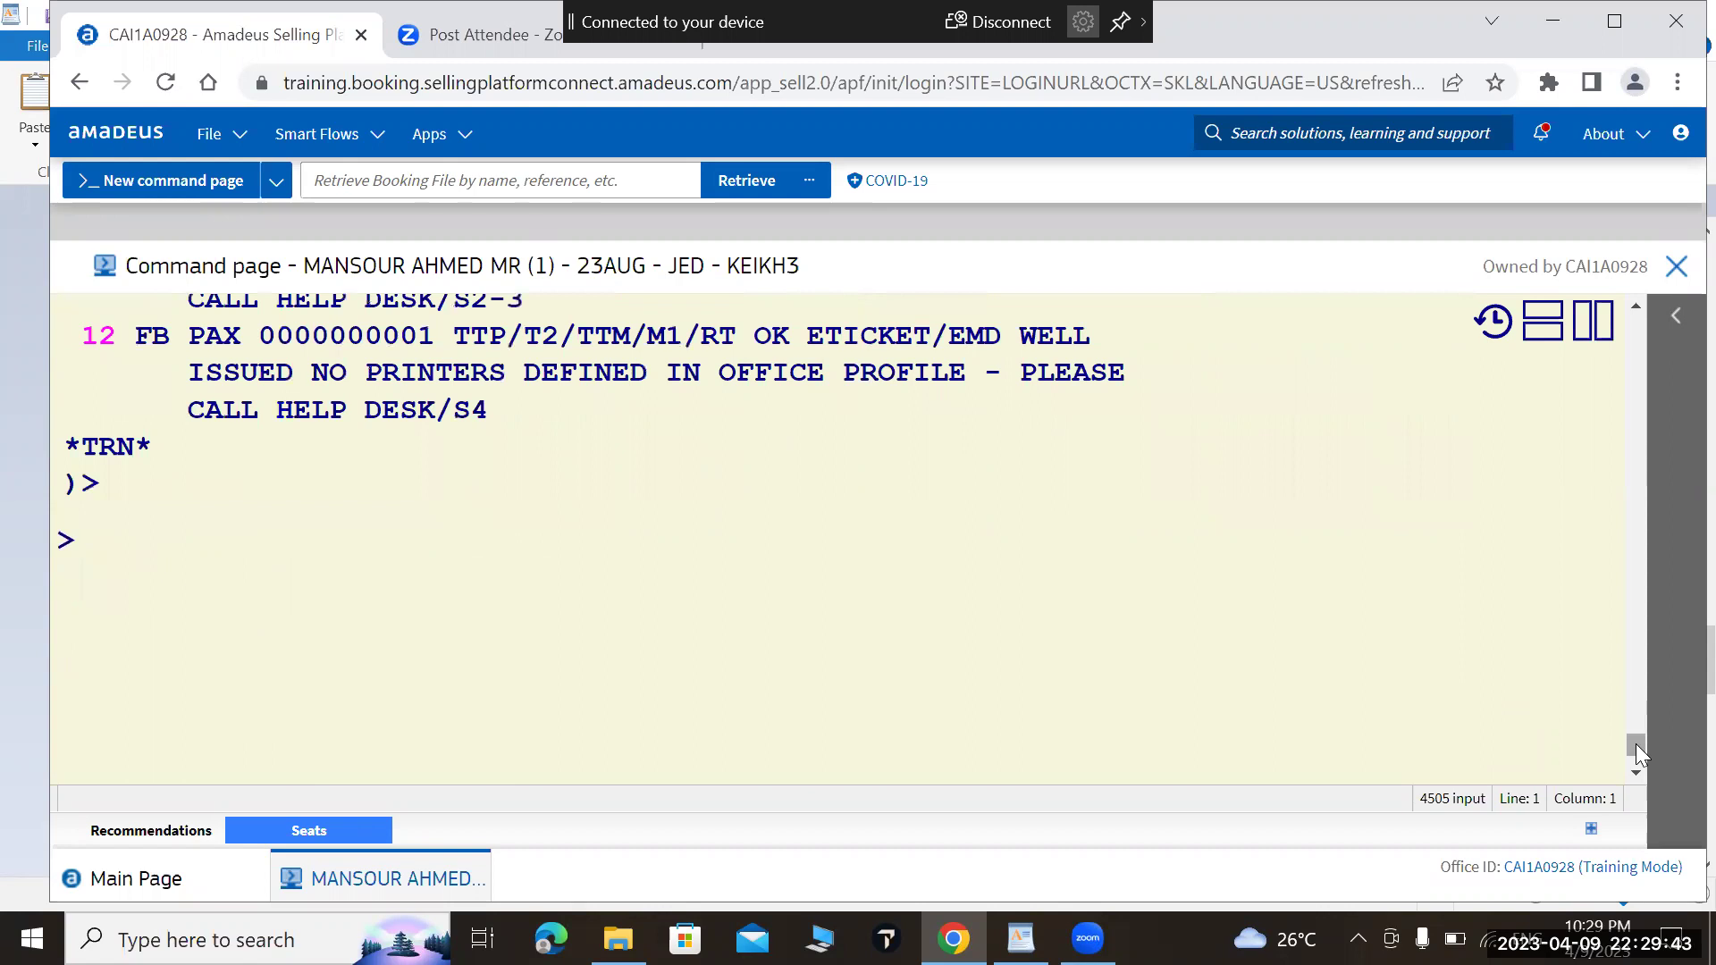
scroll(1635, 744, up, 5)
scroll(1629, 735, down, 3)
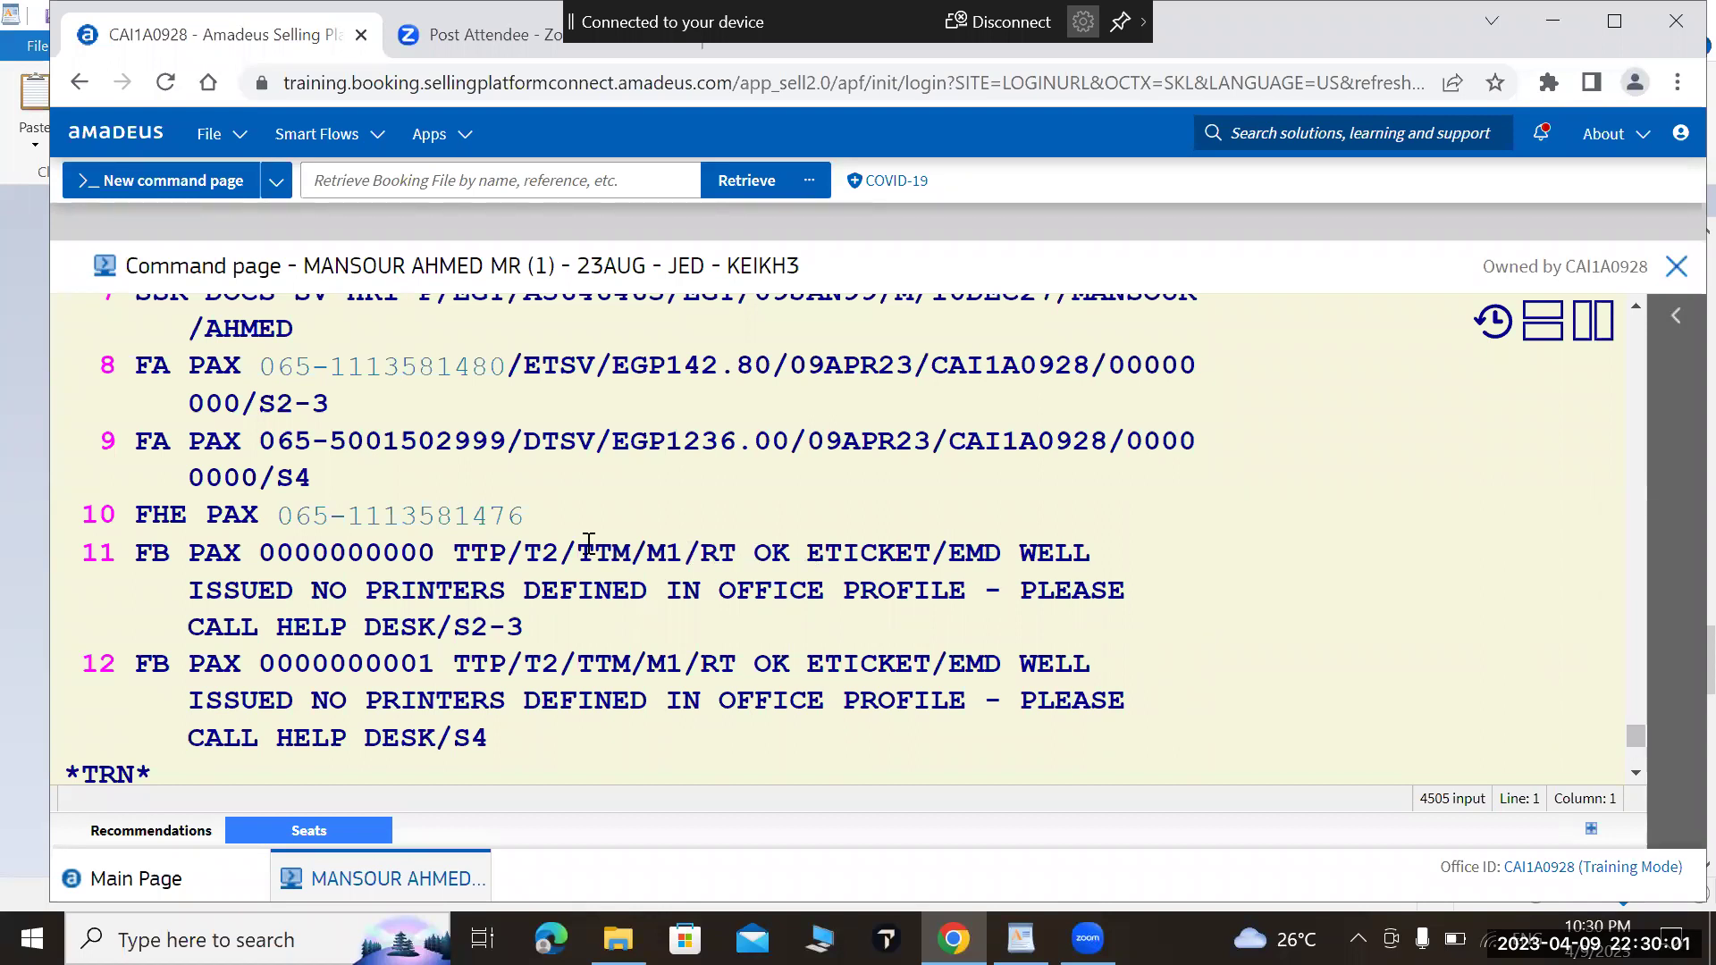
click(504, 524)
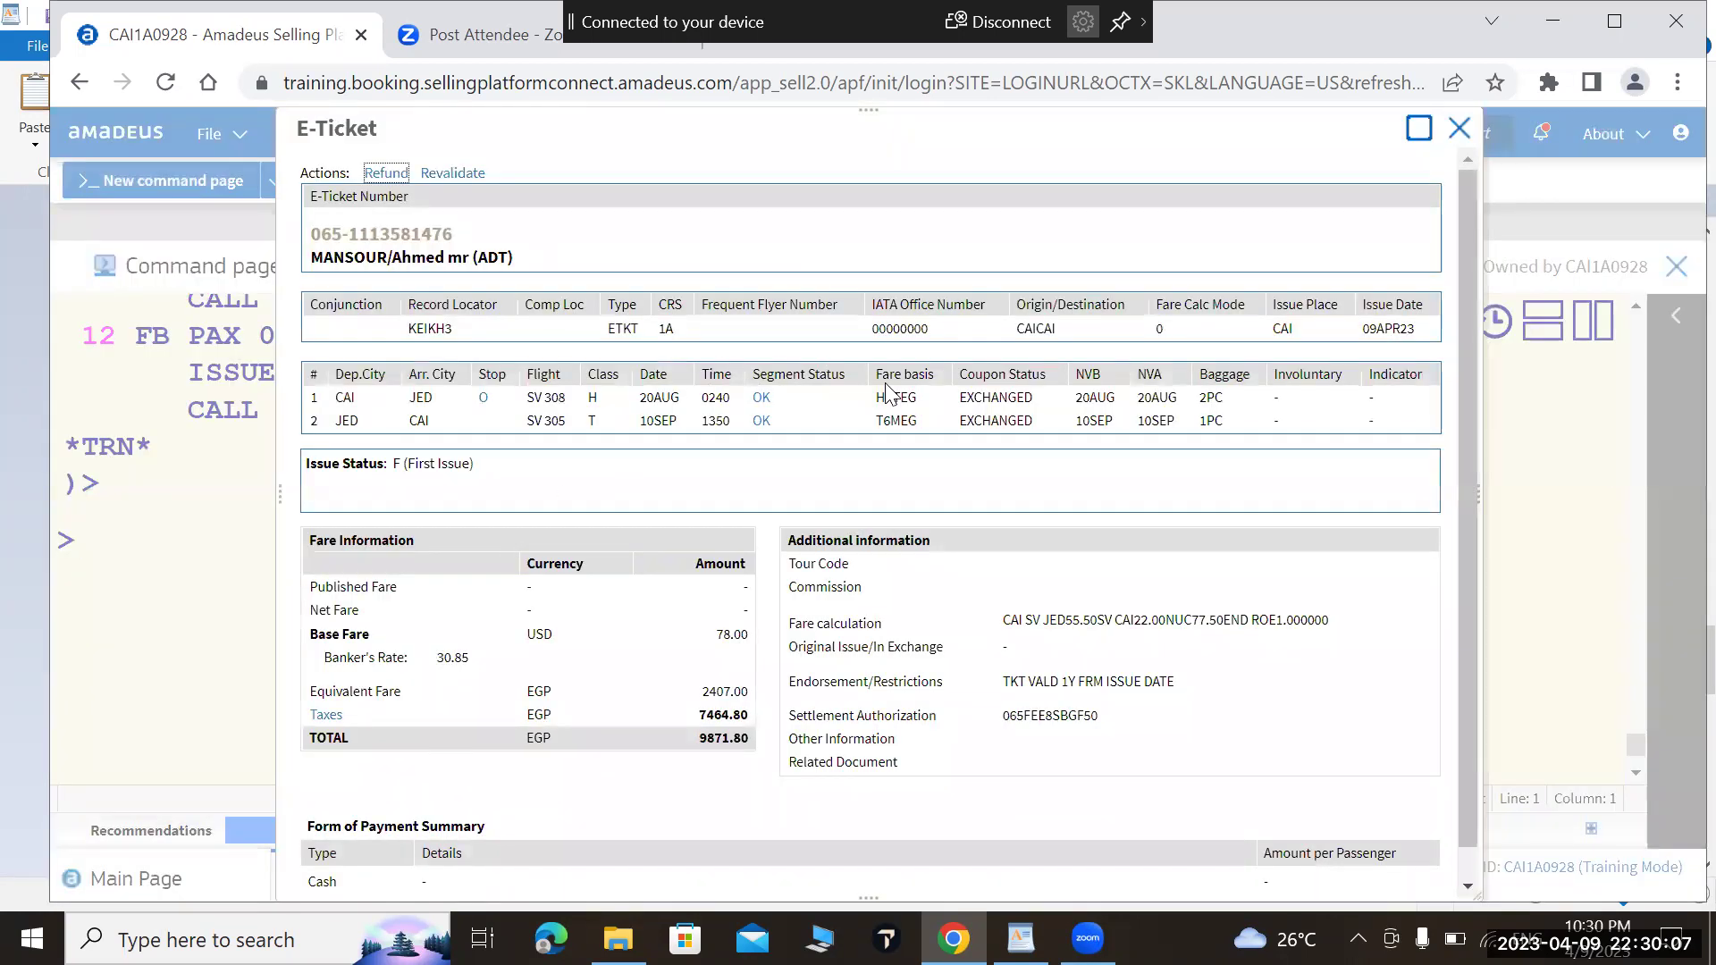
double_click(996, 393)
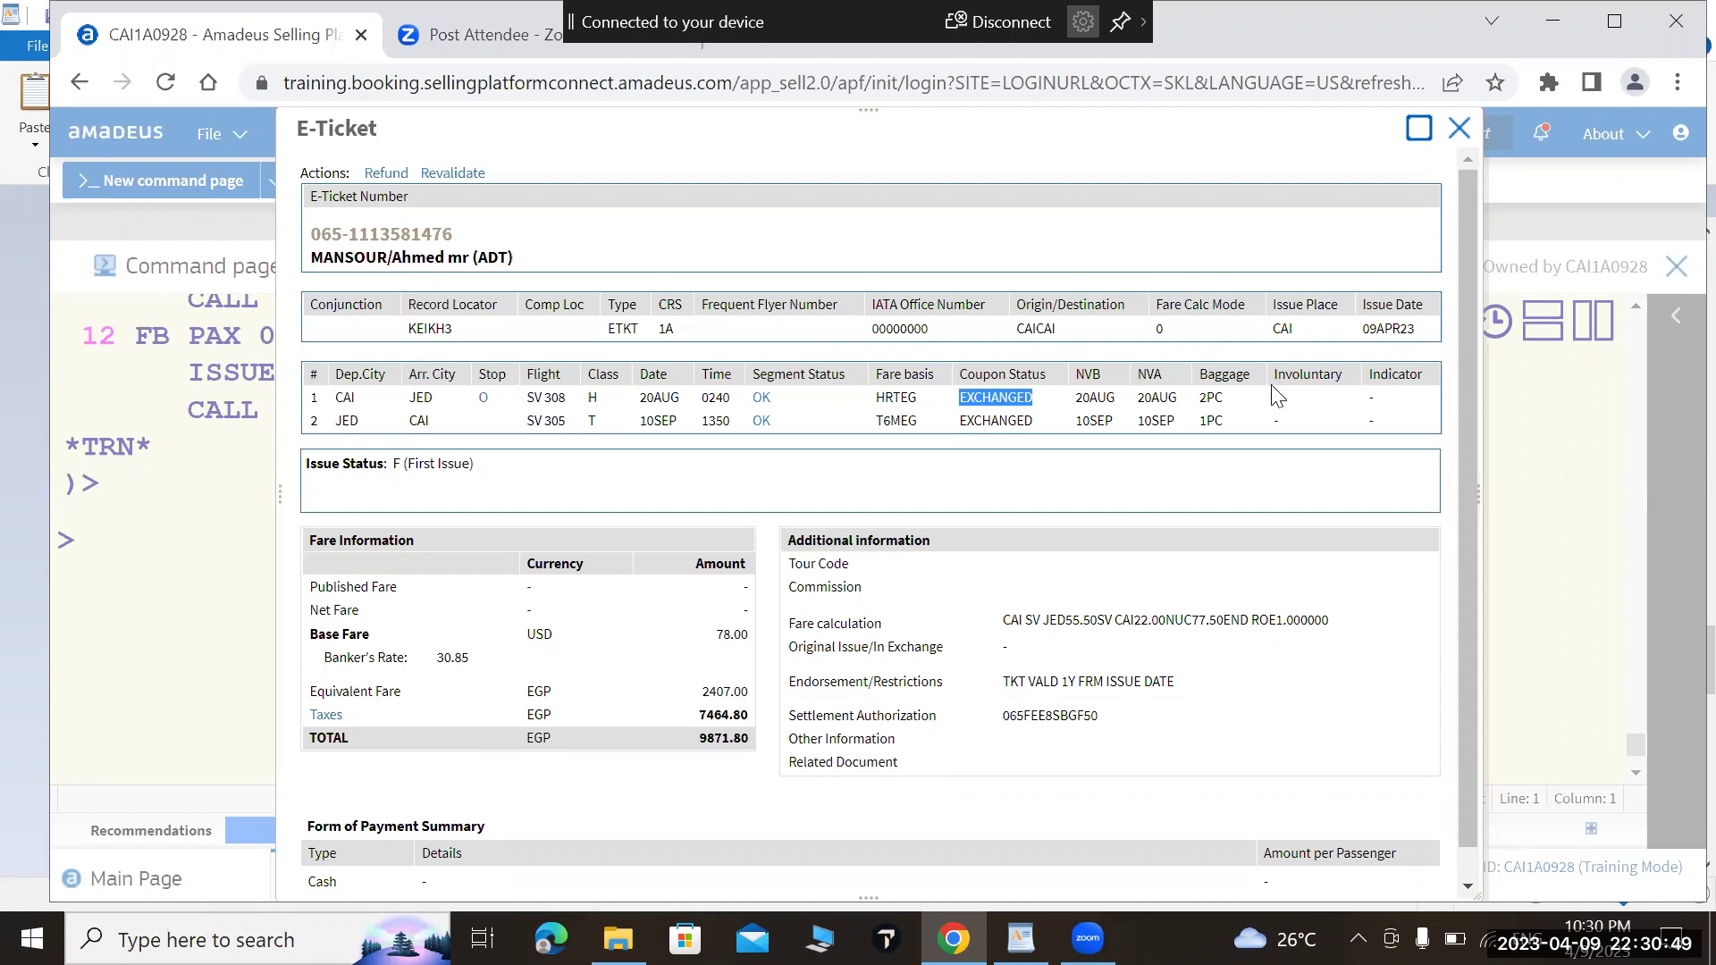
click(1458, 131)
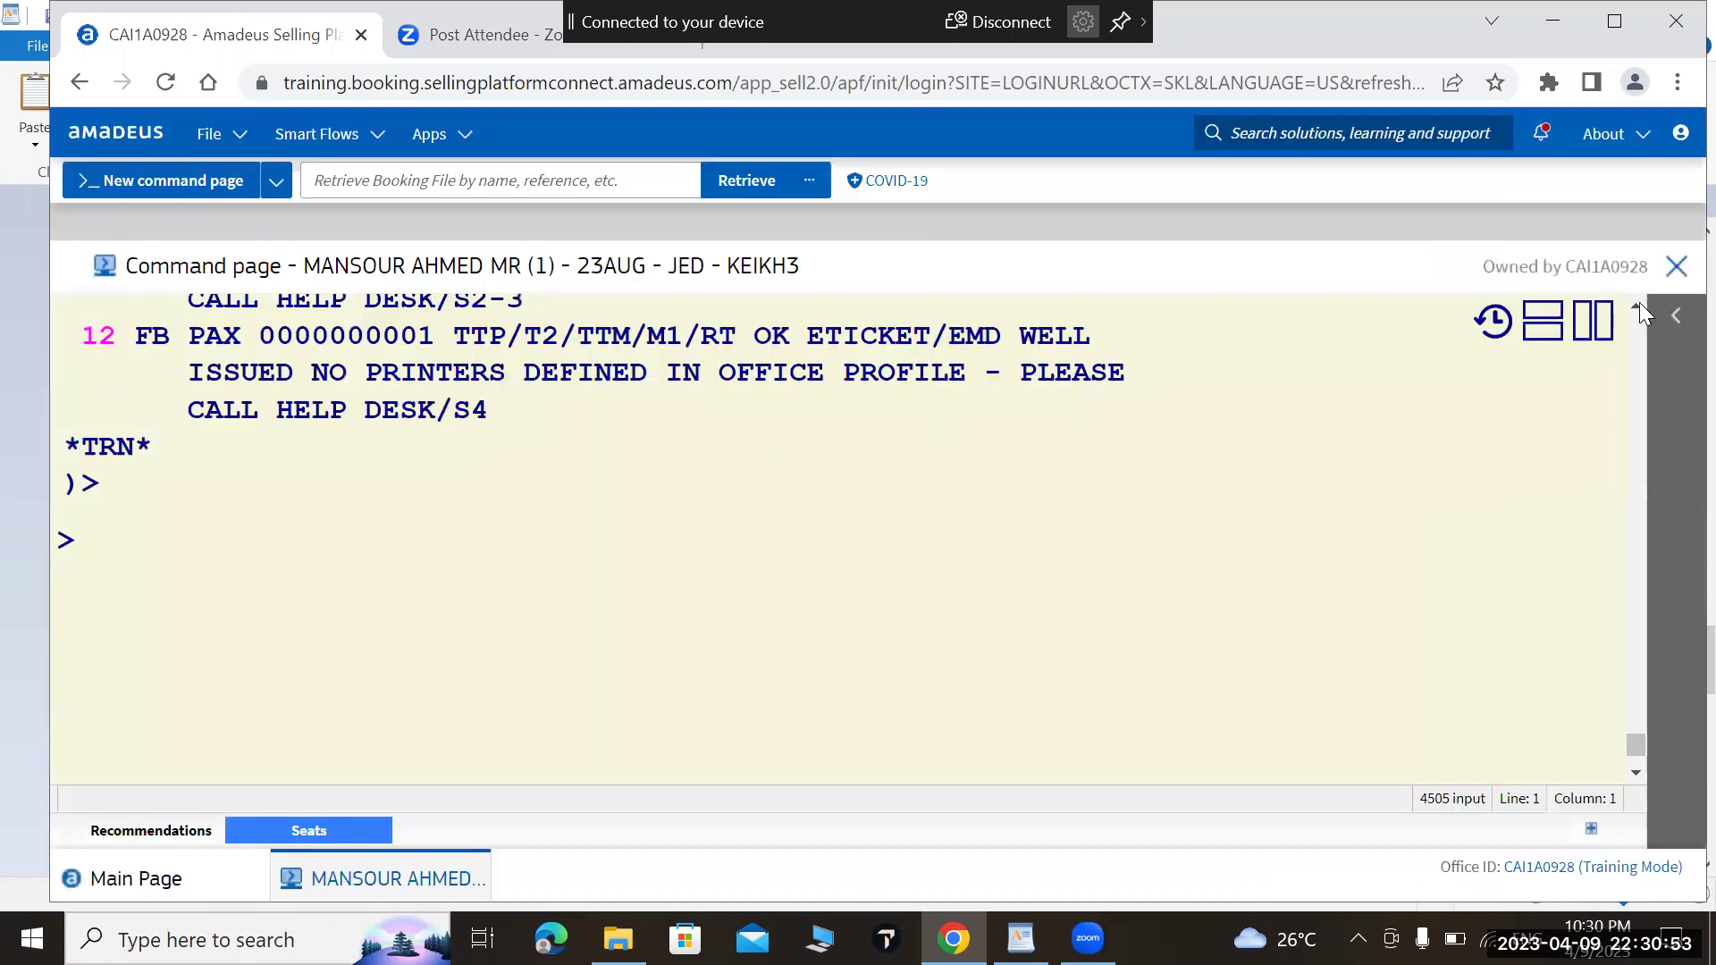
Step: Open the reissued e-ticket from the FA element of segments 2-3, review its coupons and fare information, and close it
scroll(1639, 305, up, 3)
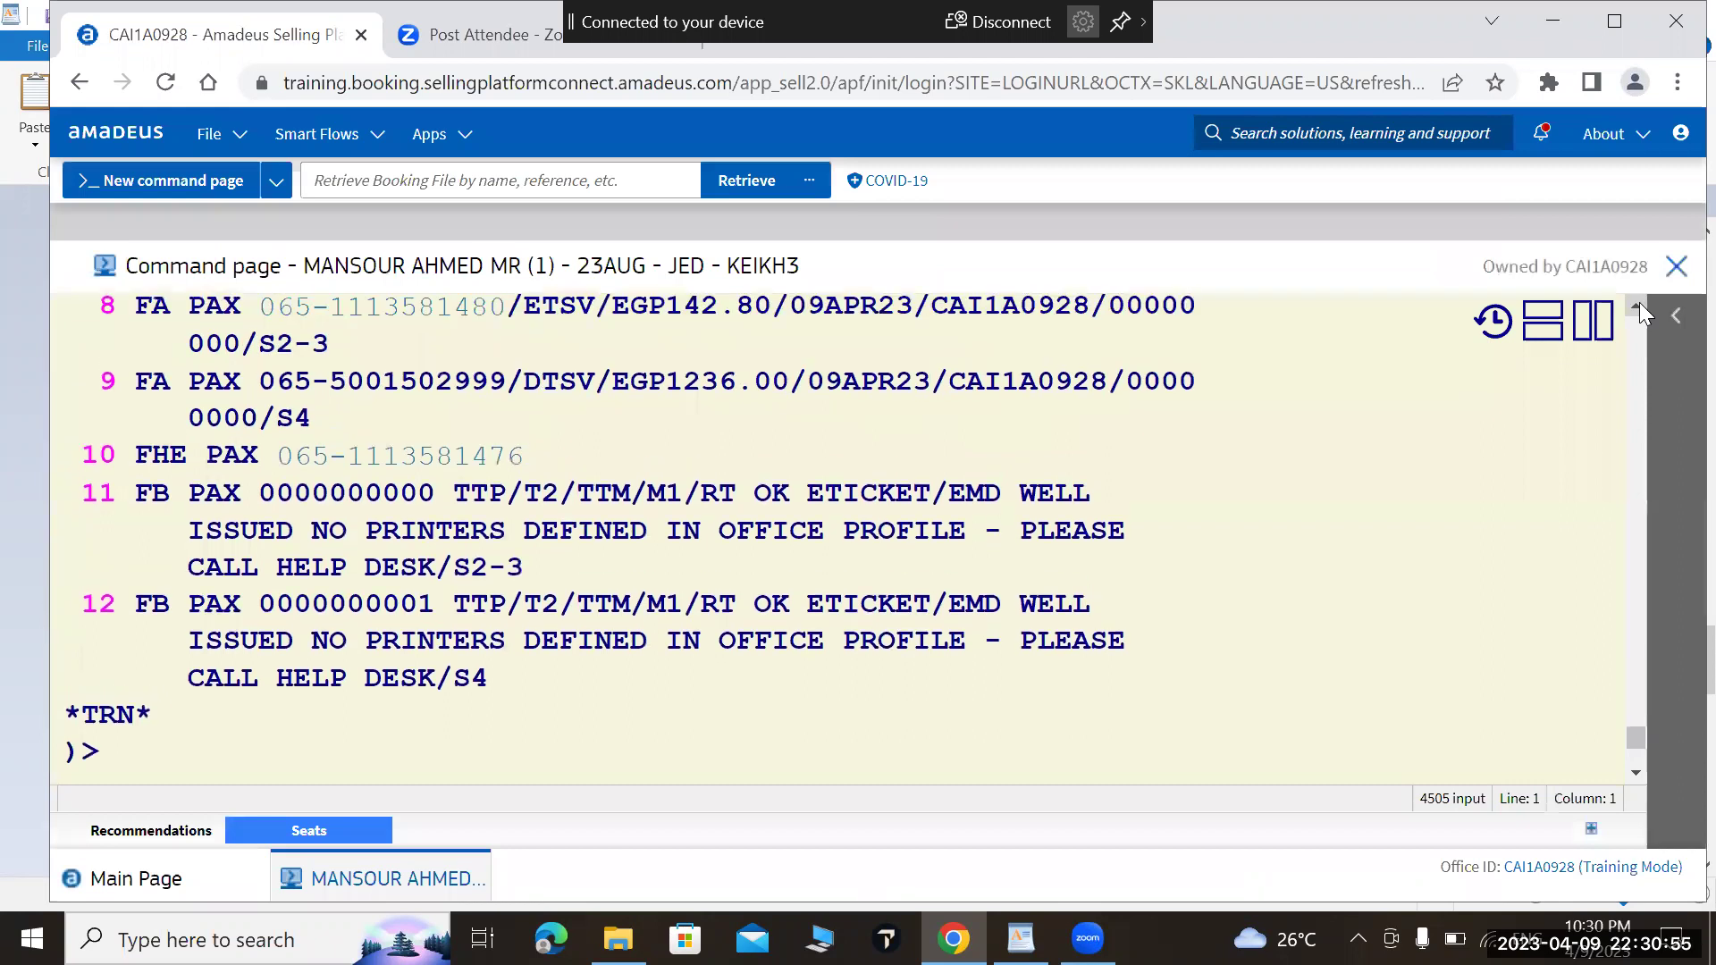
scroll(919, 372, up, 1)
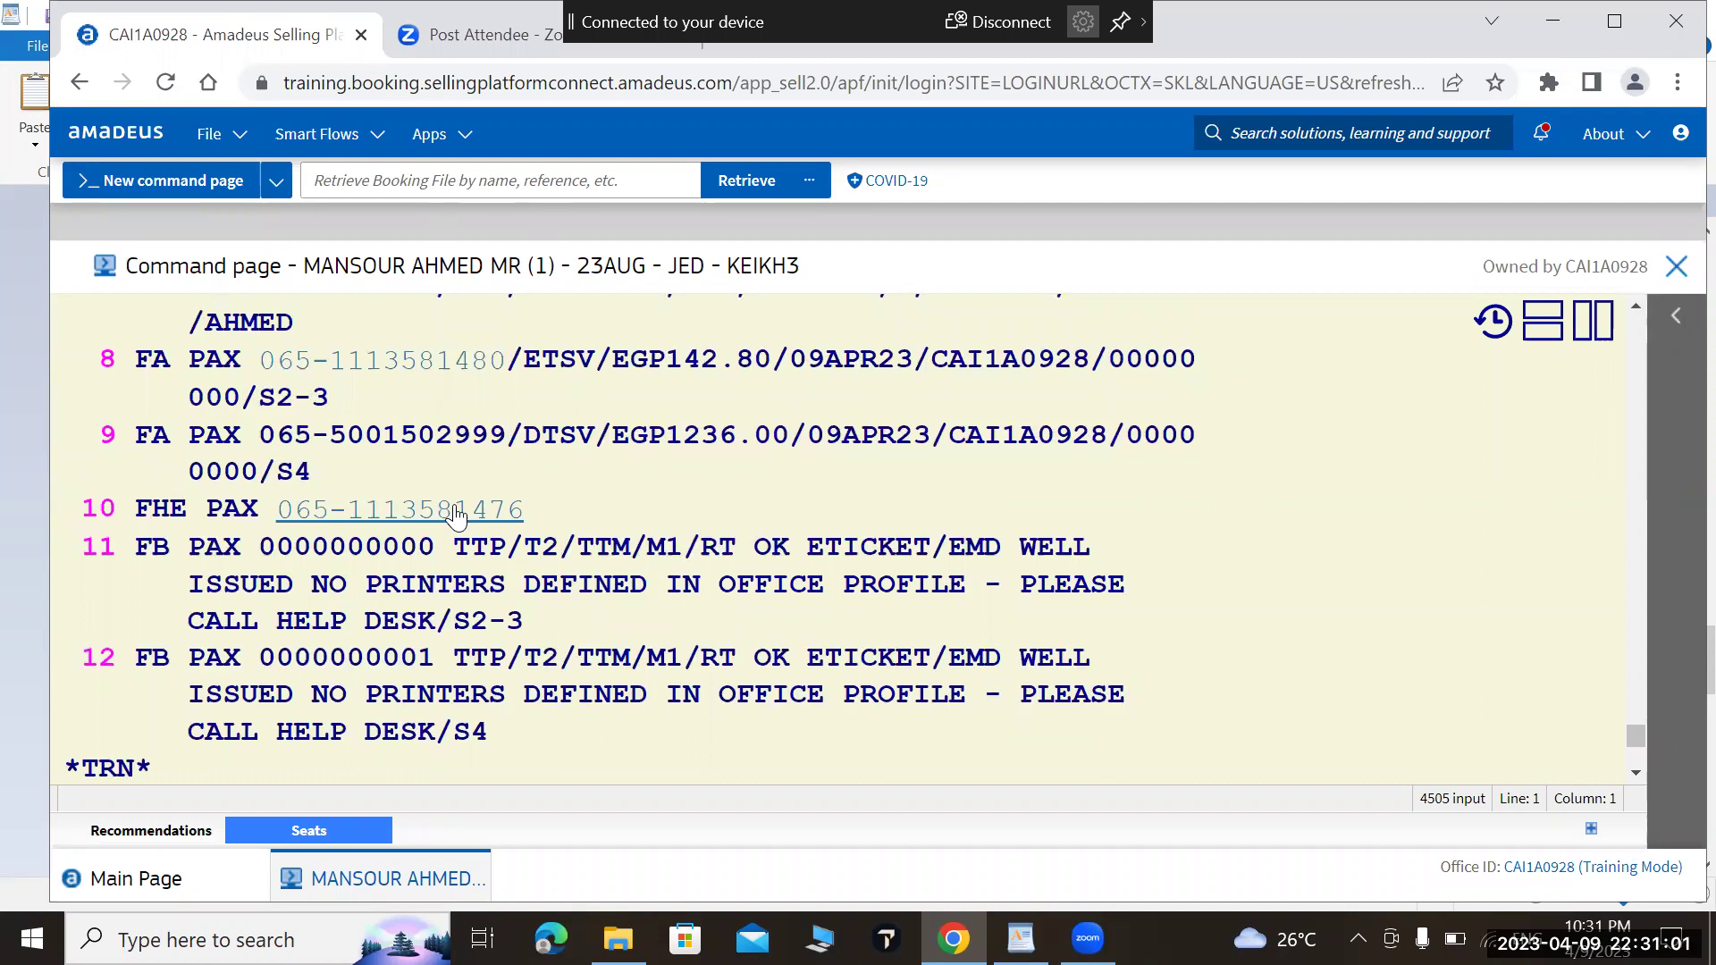
click(390, 361)
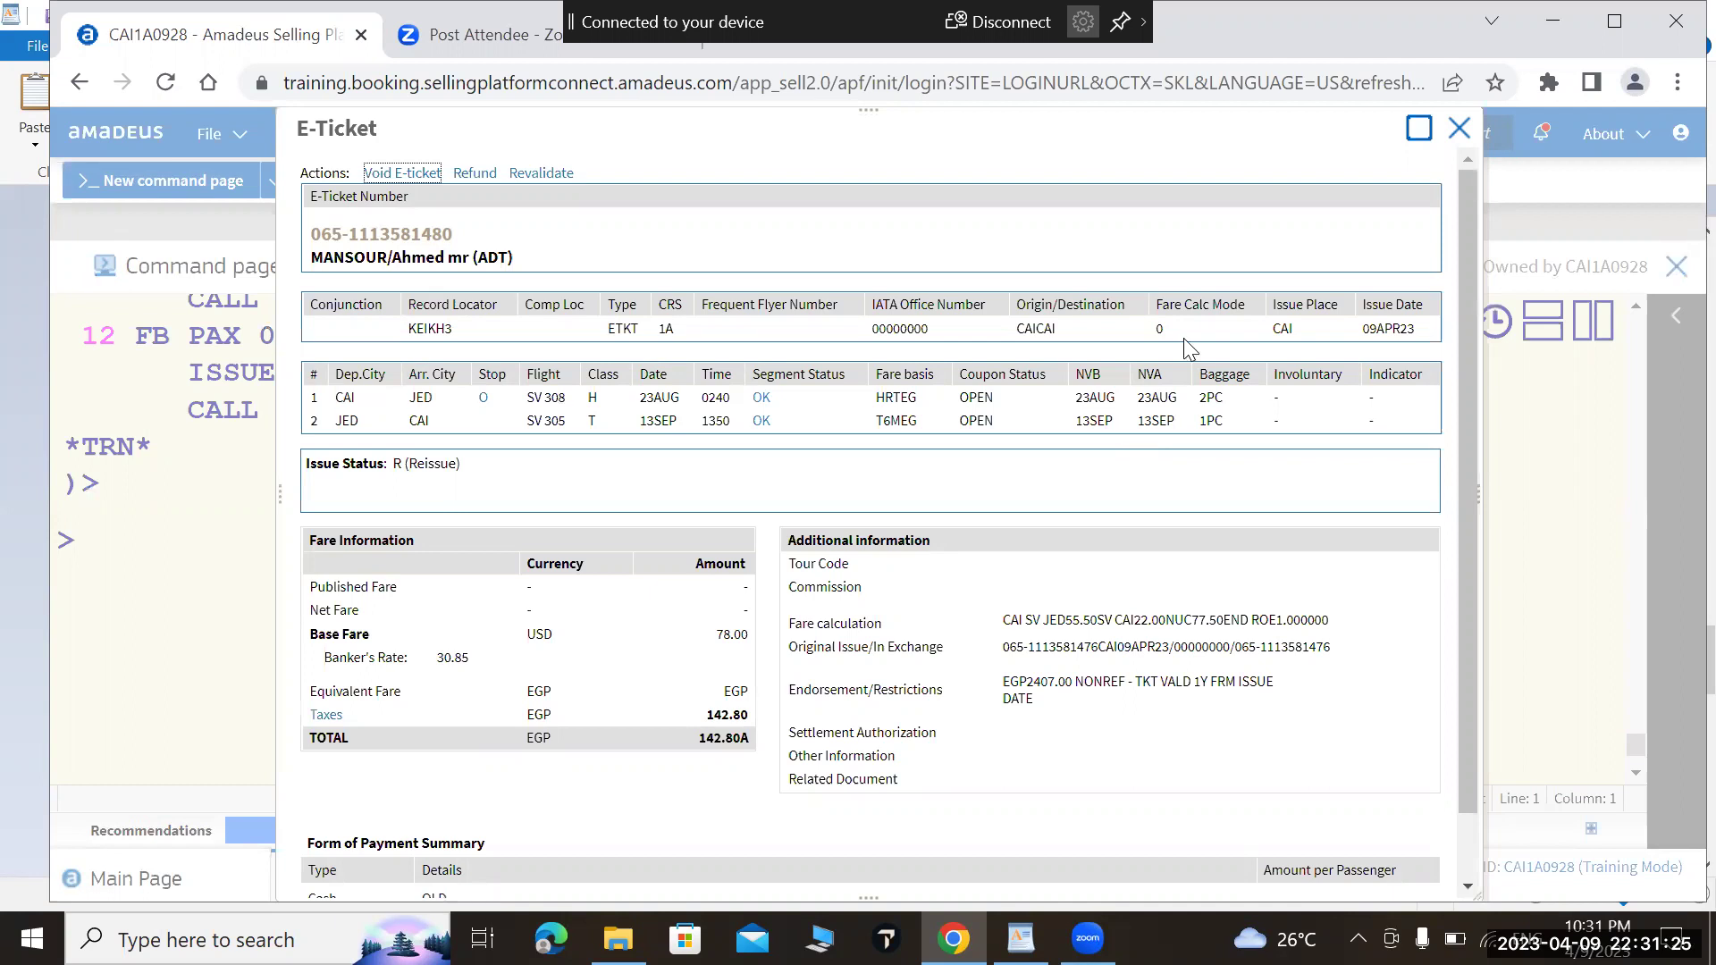
click(1458, 130)
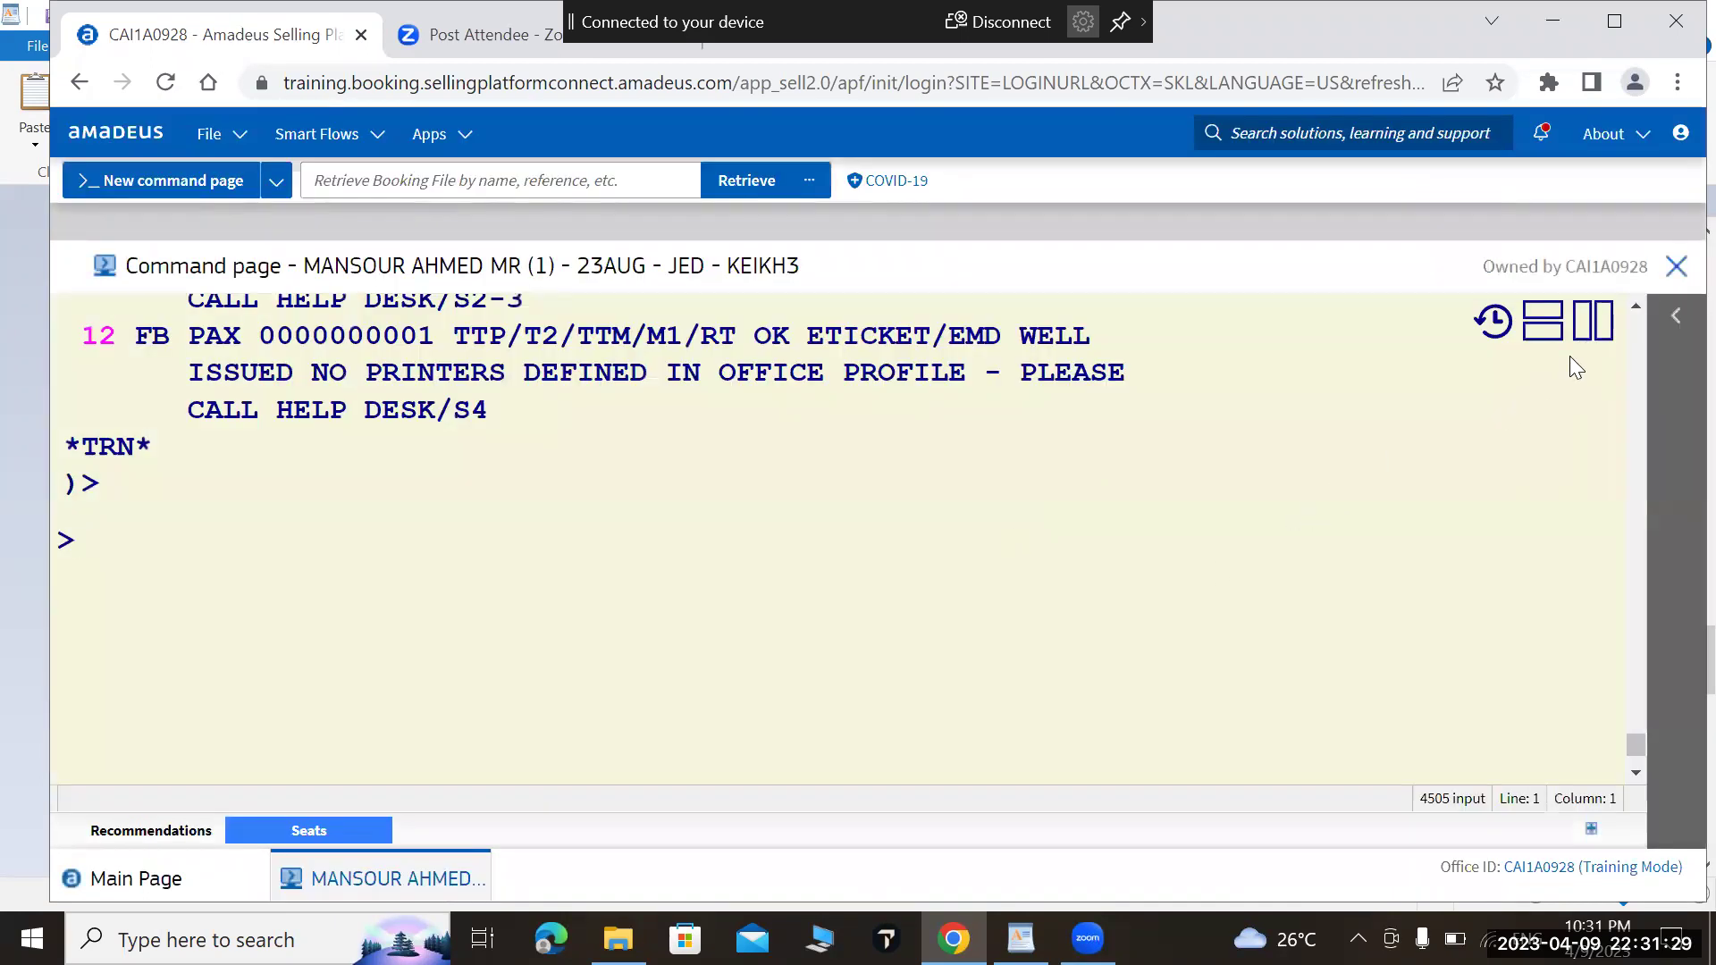
Step: Review the booking's FA elements and highlight the EGP amount of the reissued ticket
click(1636, 307)
click(1636, 308)
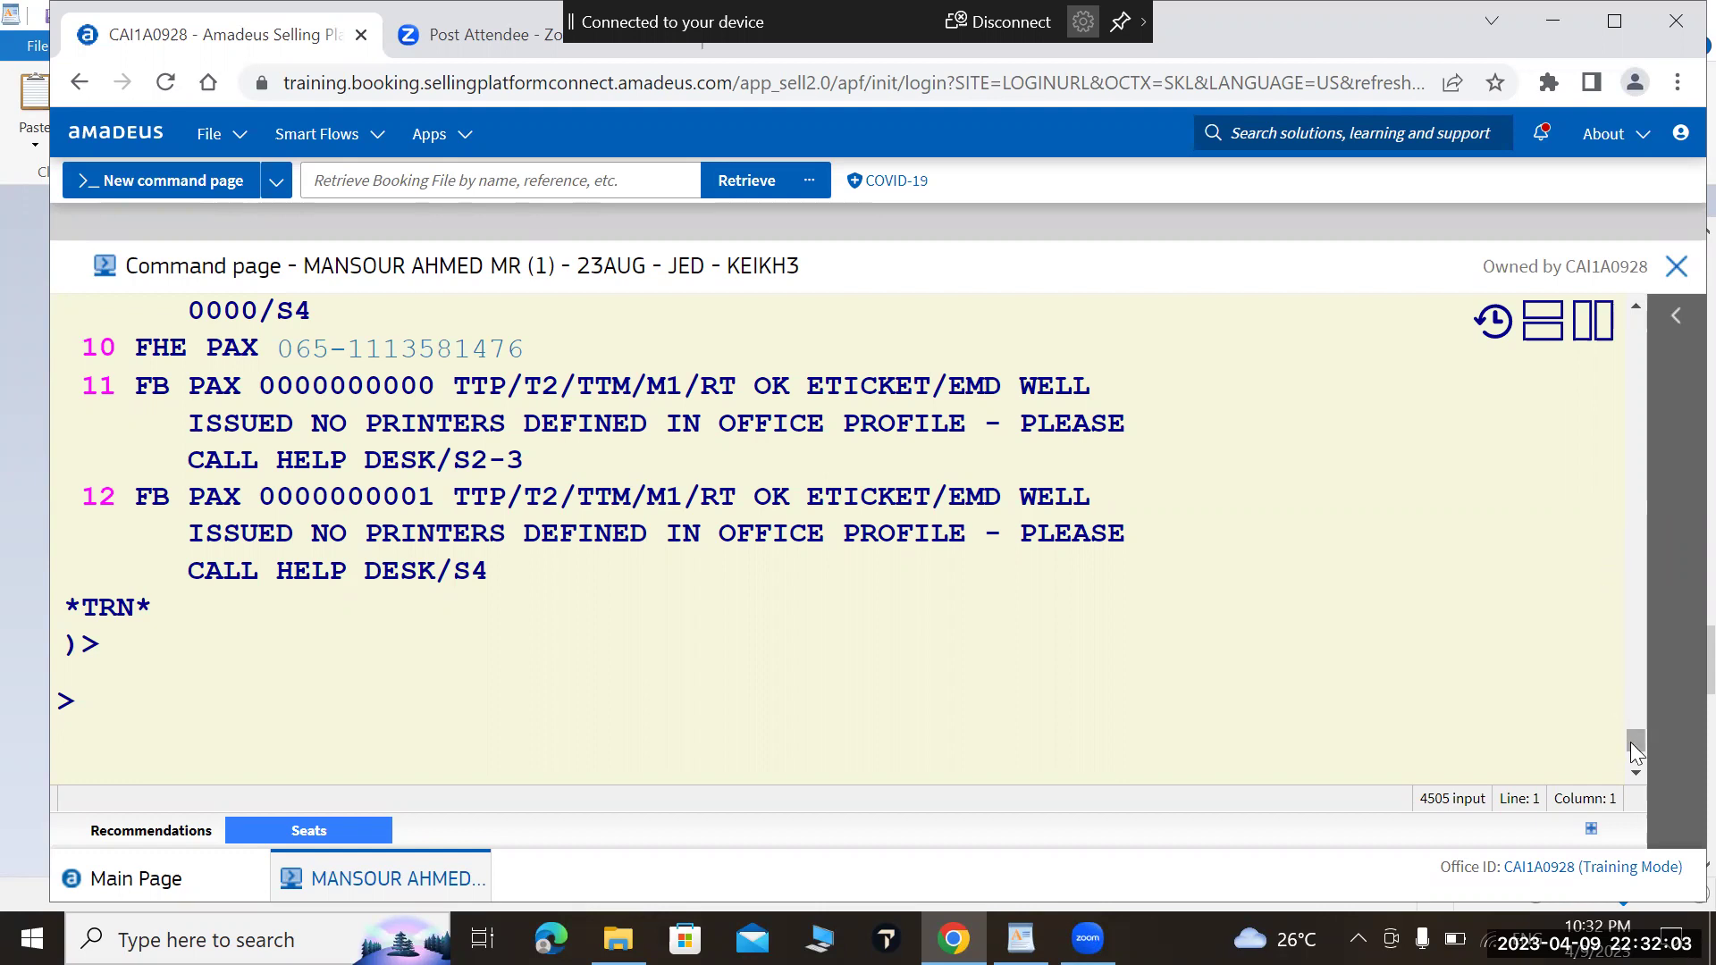
scroll(1632, 749, up, 3)
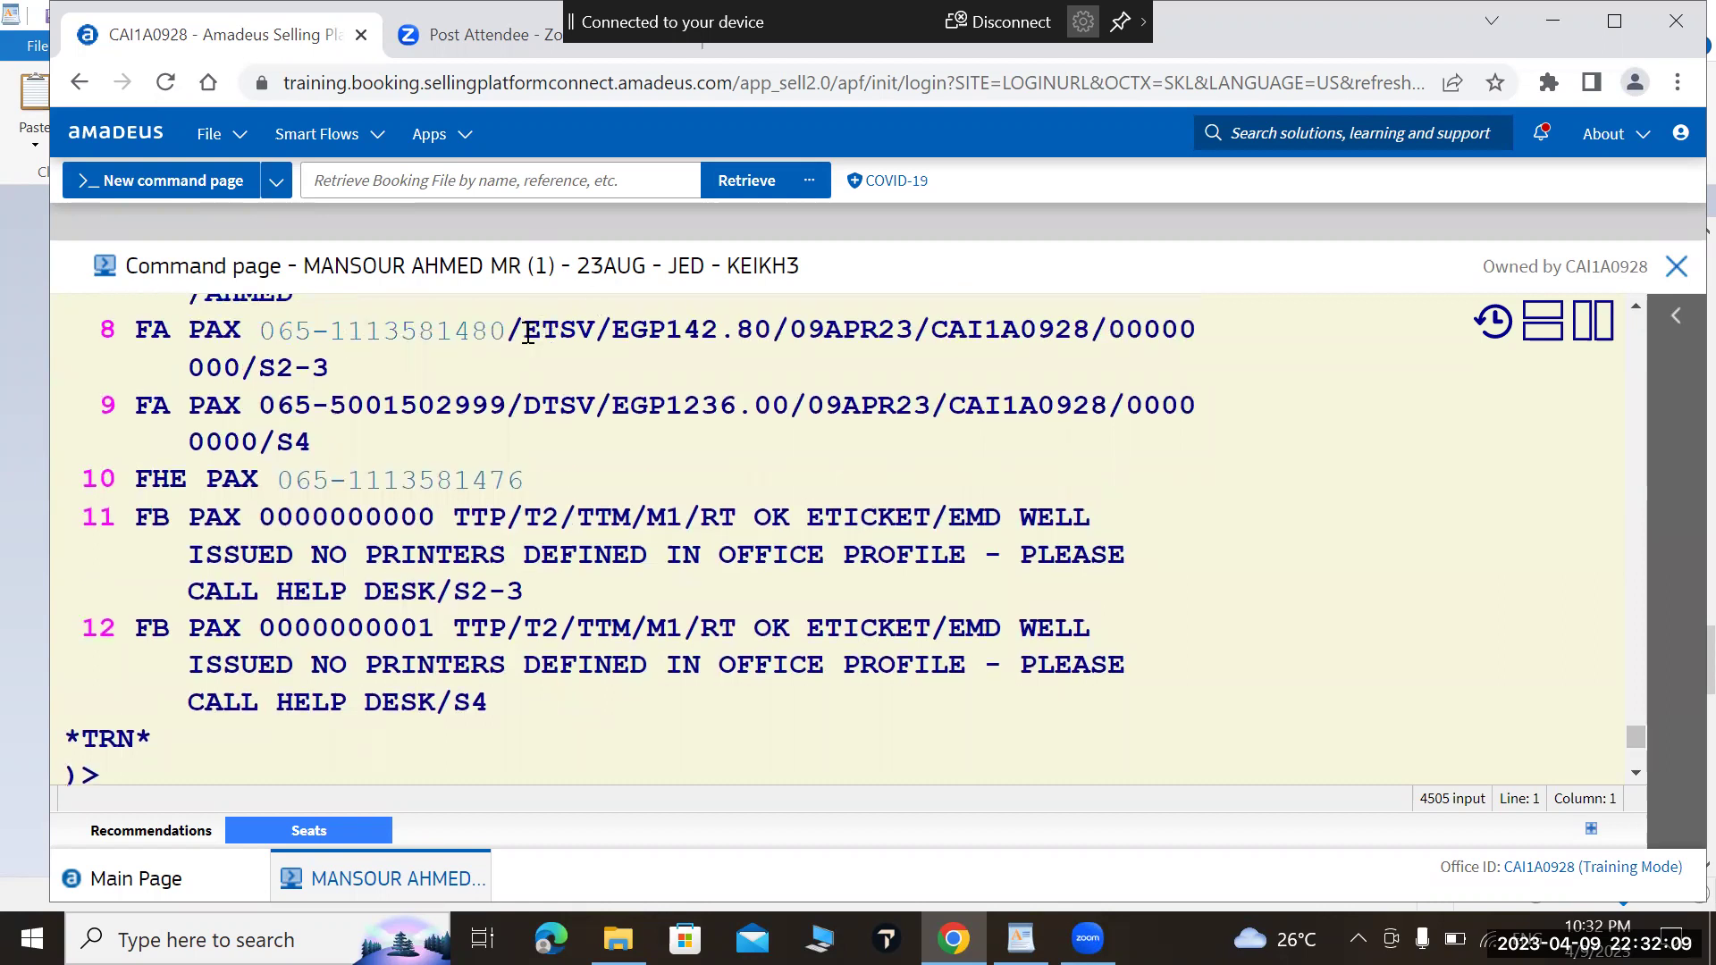
drag(616, 334, 778, 324)
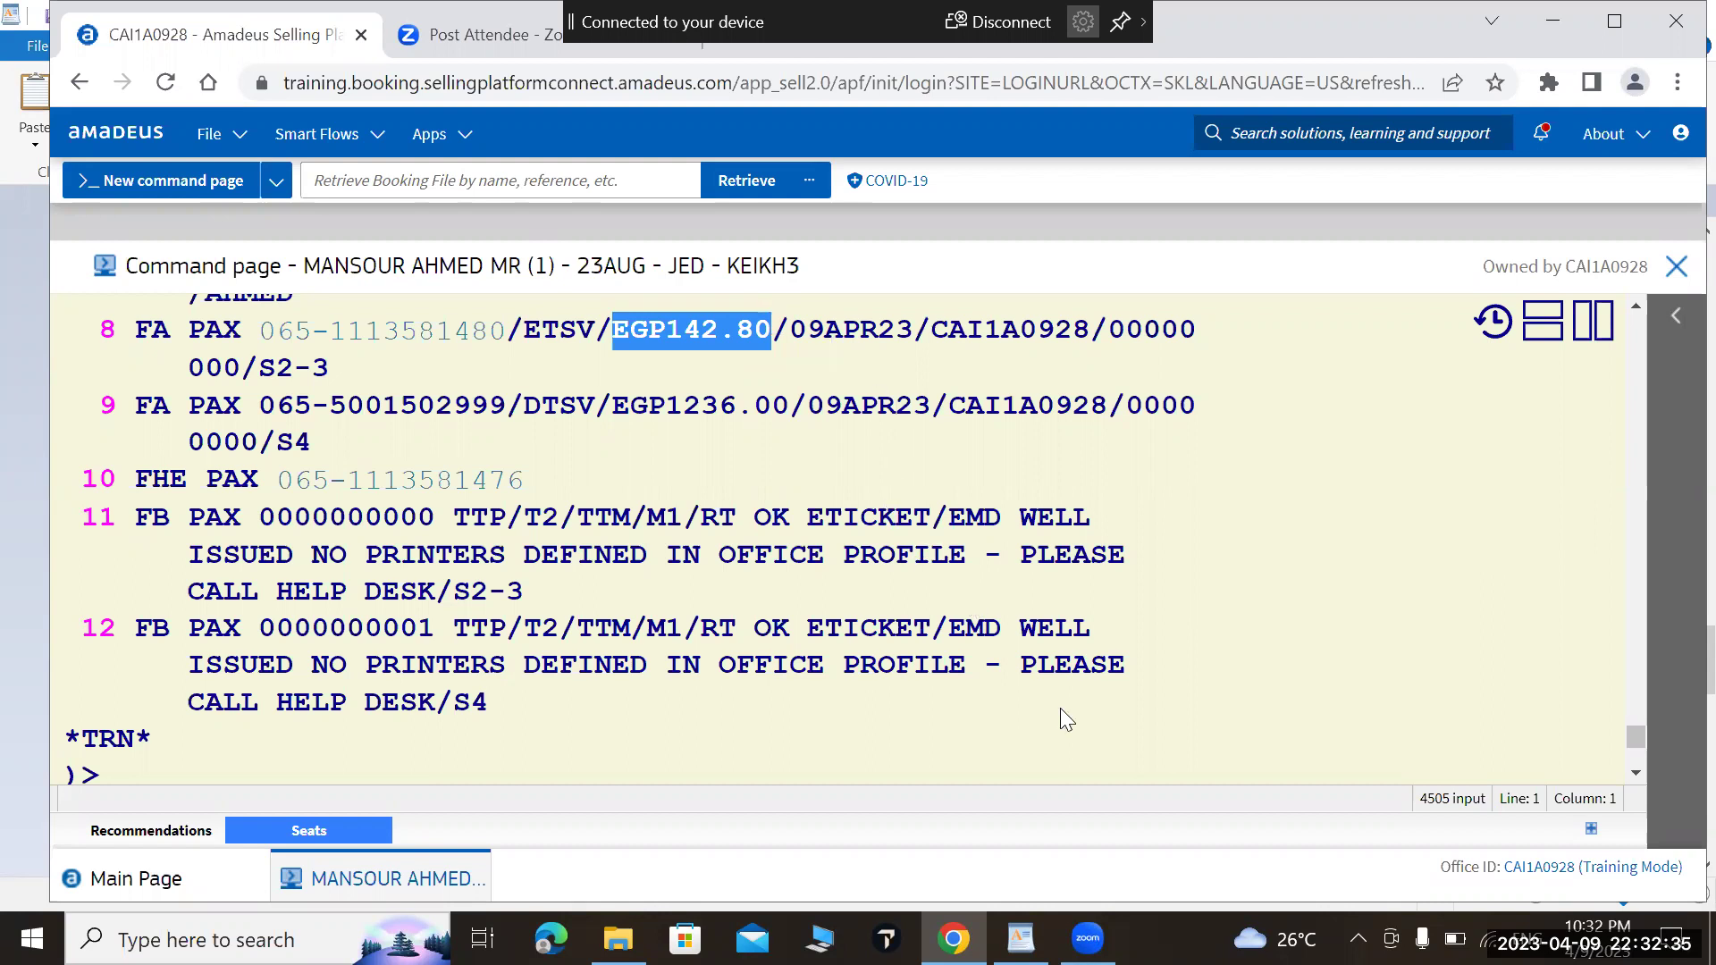
Step: Display the Saudia e-ticket help page with HEETTSV and review its list of markets and references
click(1103, 753)
text(HEETT)
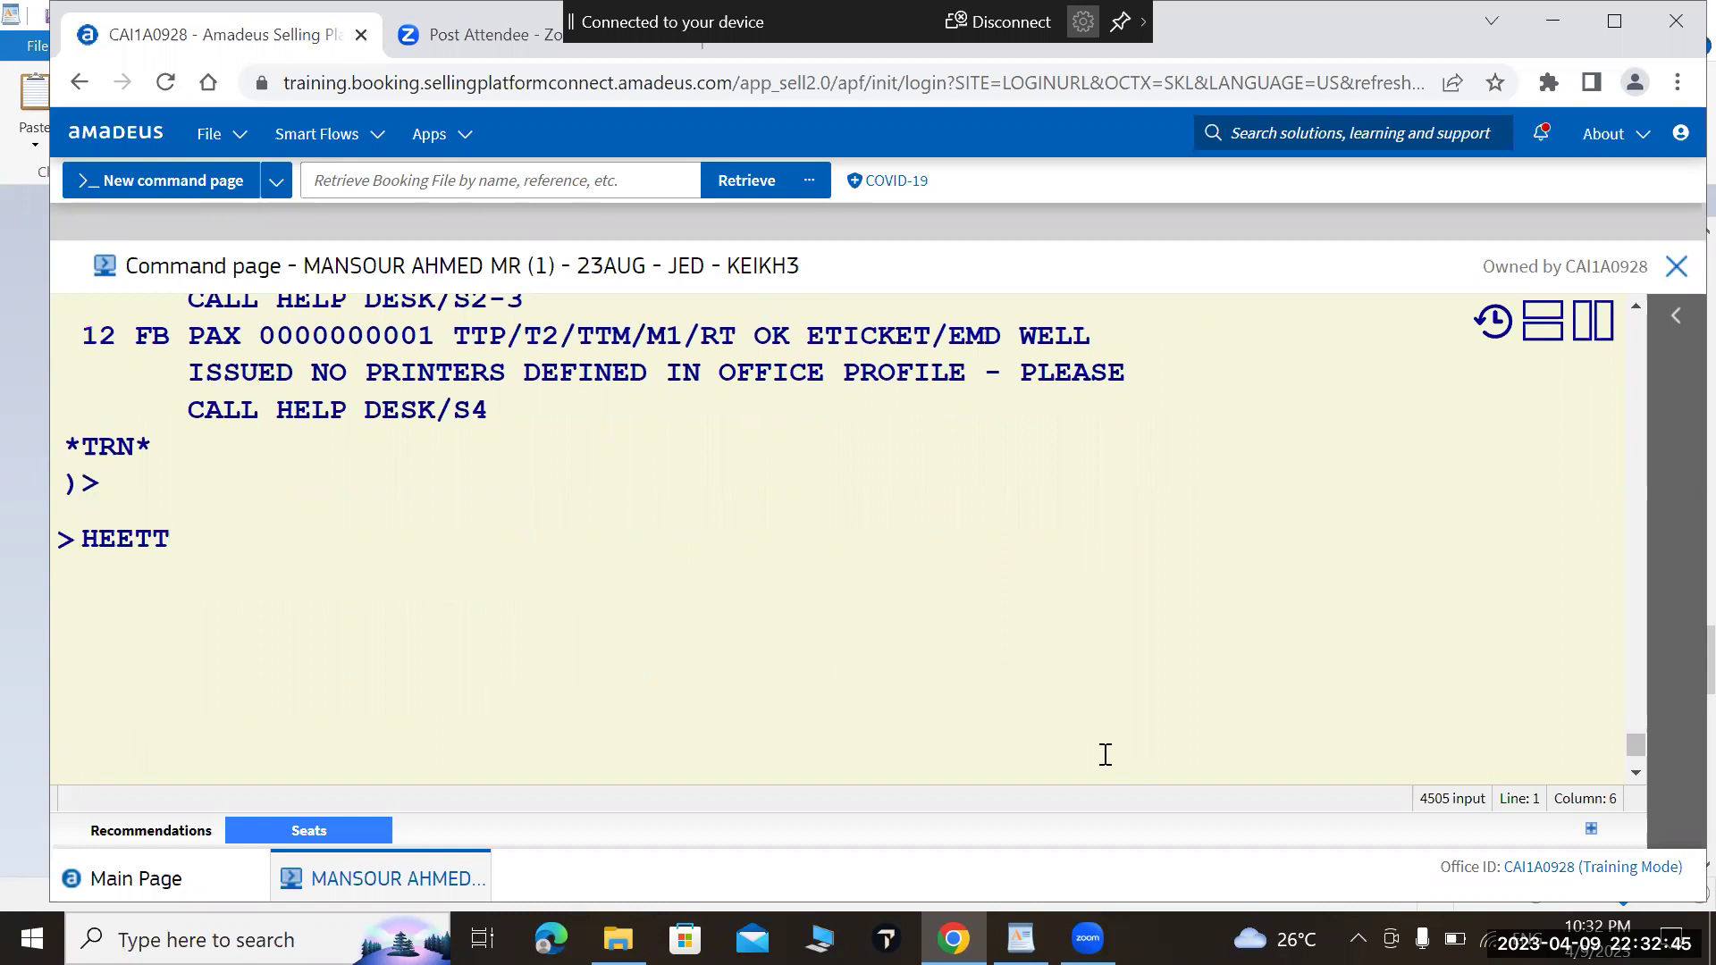
text(SV)
key(Return)
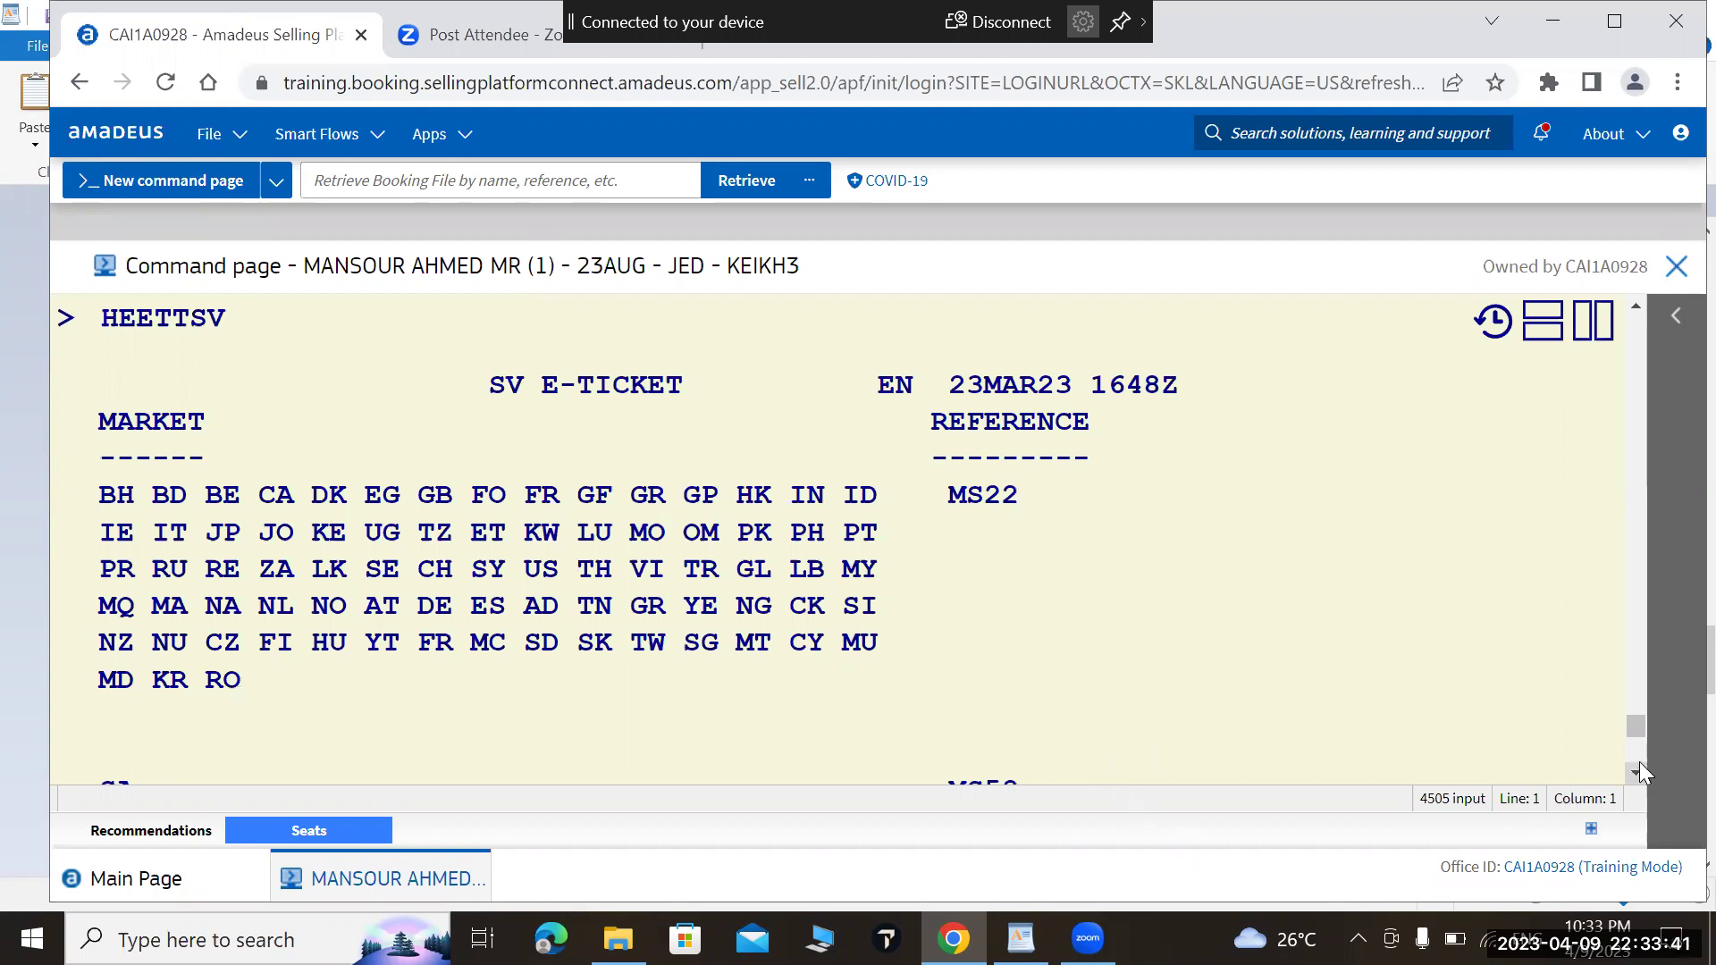
scroll(1639, 770, down, 5)
scroll(1639, 761, down, 3)
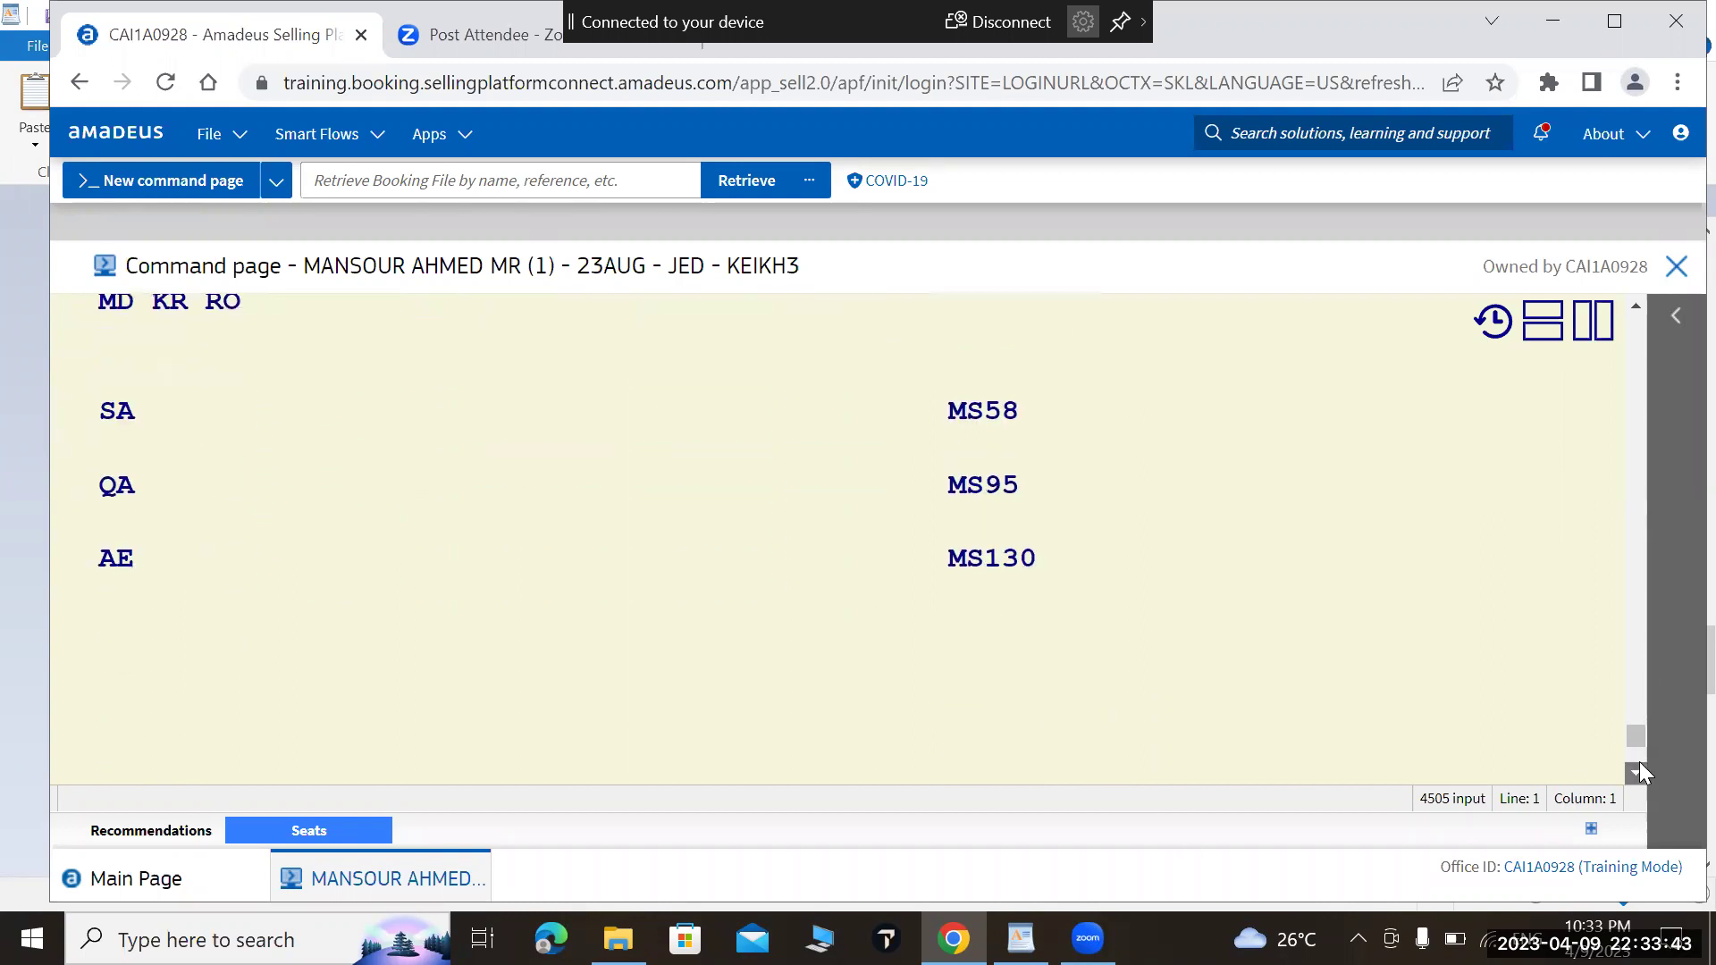
Step: Page through the Saudia e-ticket help with M and display its first page again with HEETTSV
text(M\)
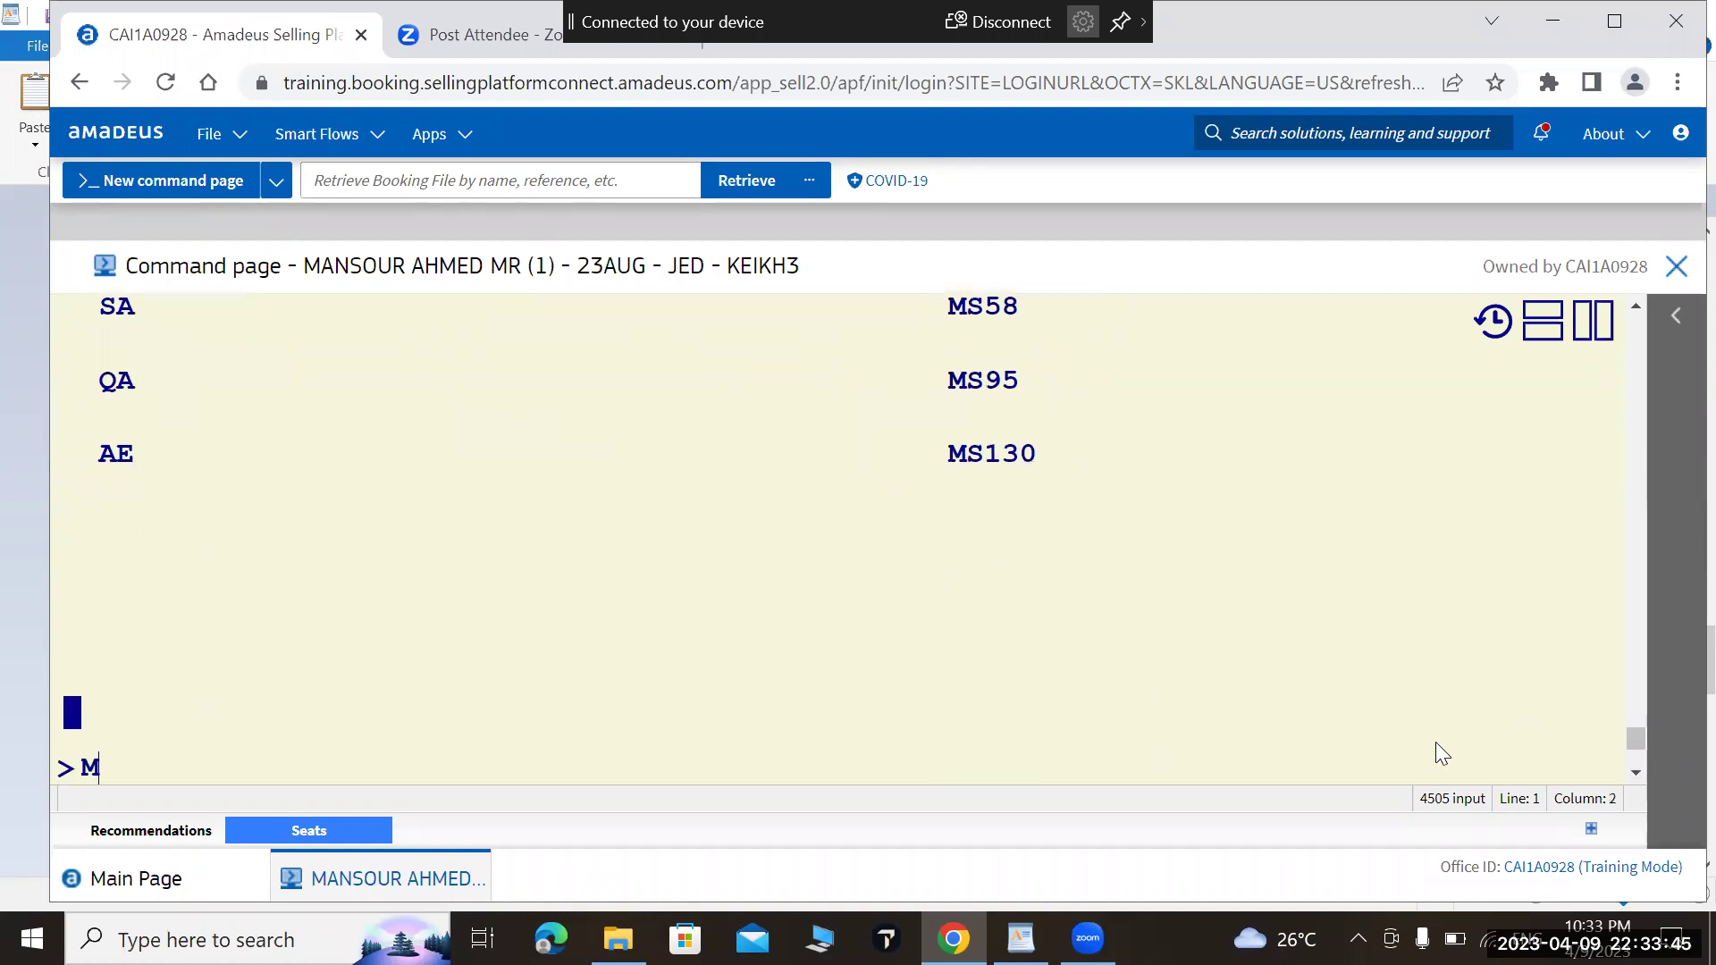
key(Return)
text(M)
key(Return)
text(HEETTSV)
key(Return)
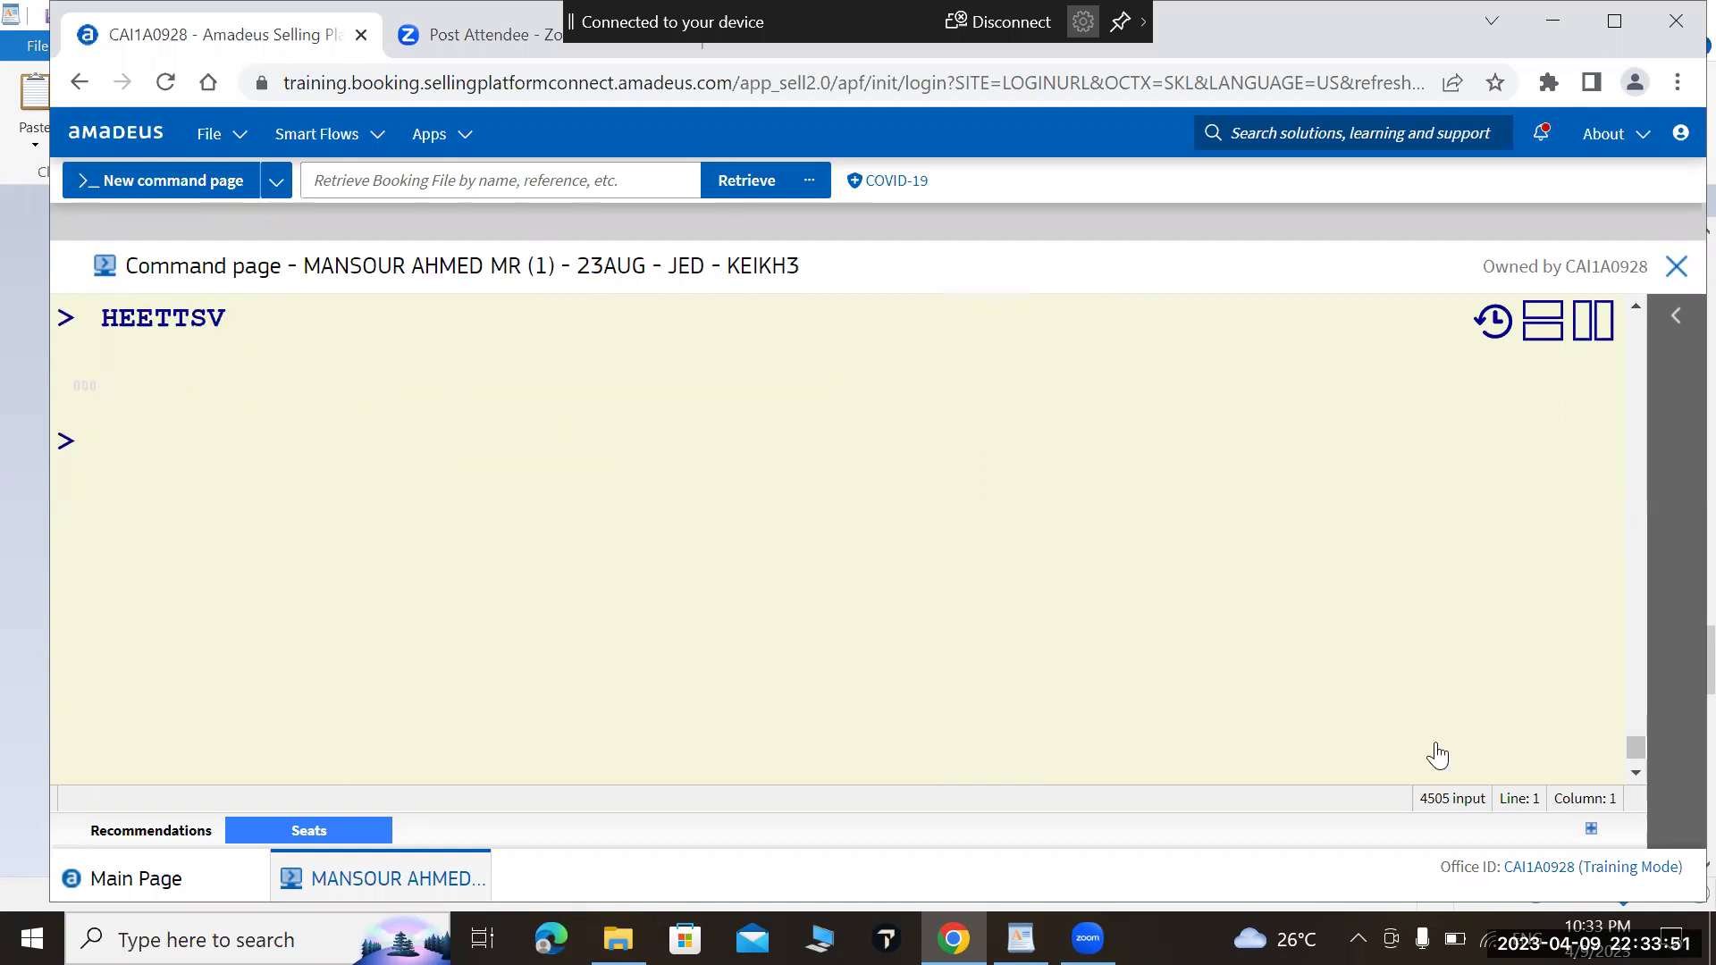
Step: Move two pages ahead in the help with M and review the supported exchange, revalidation, void and refund functions
text(M)
key(Return)
text(M)
key(Return)
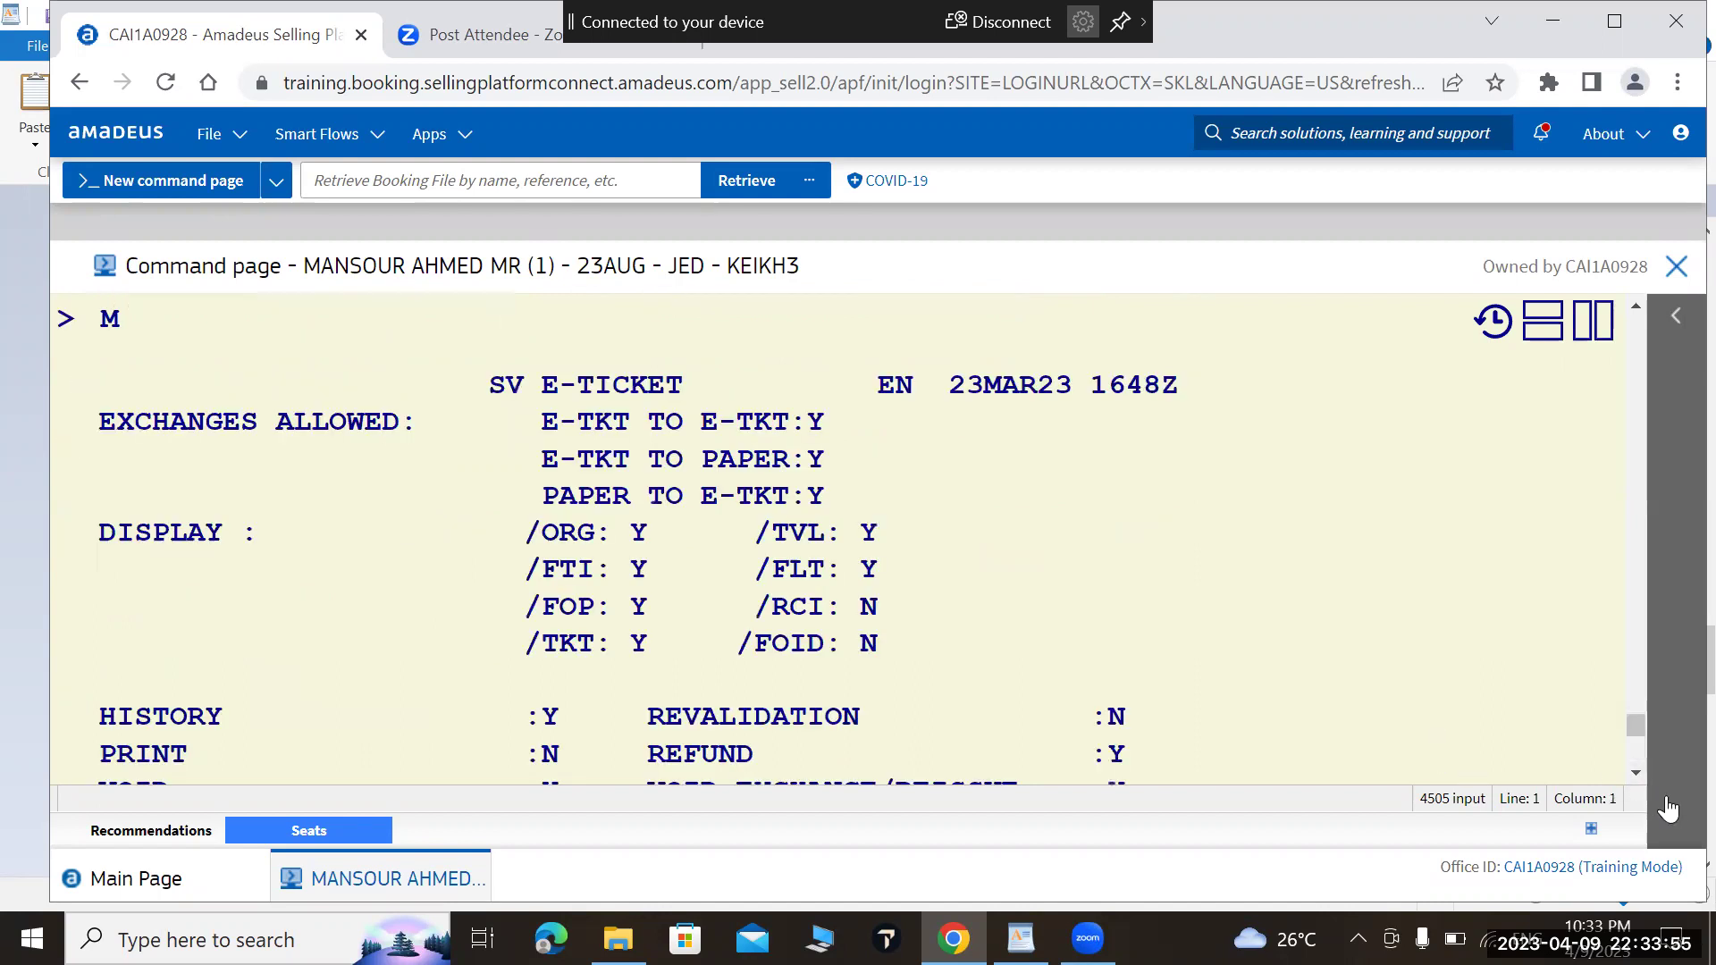
scroll(1637, 776, down, 3)
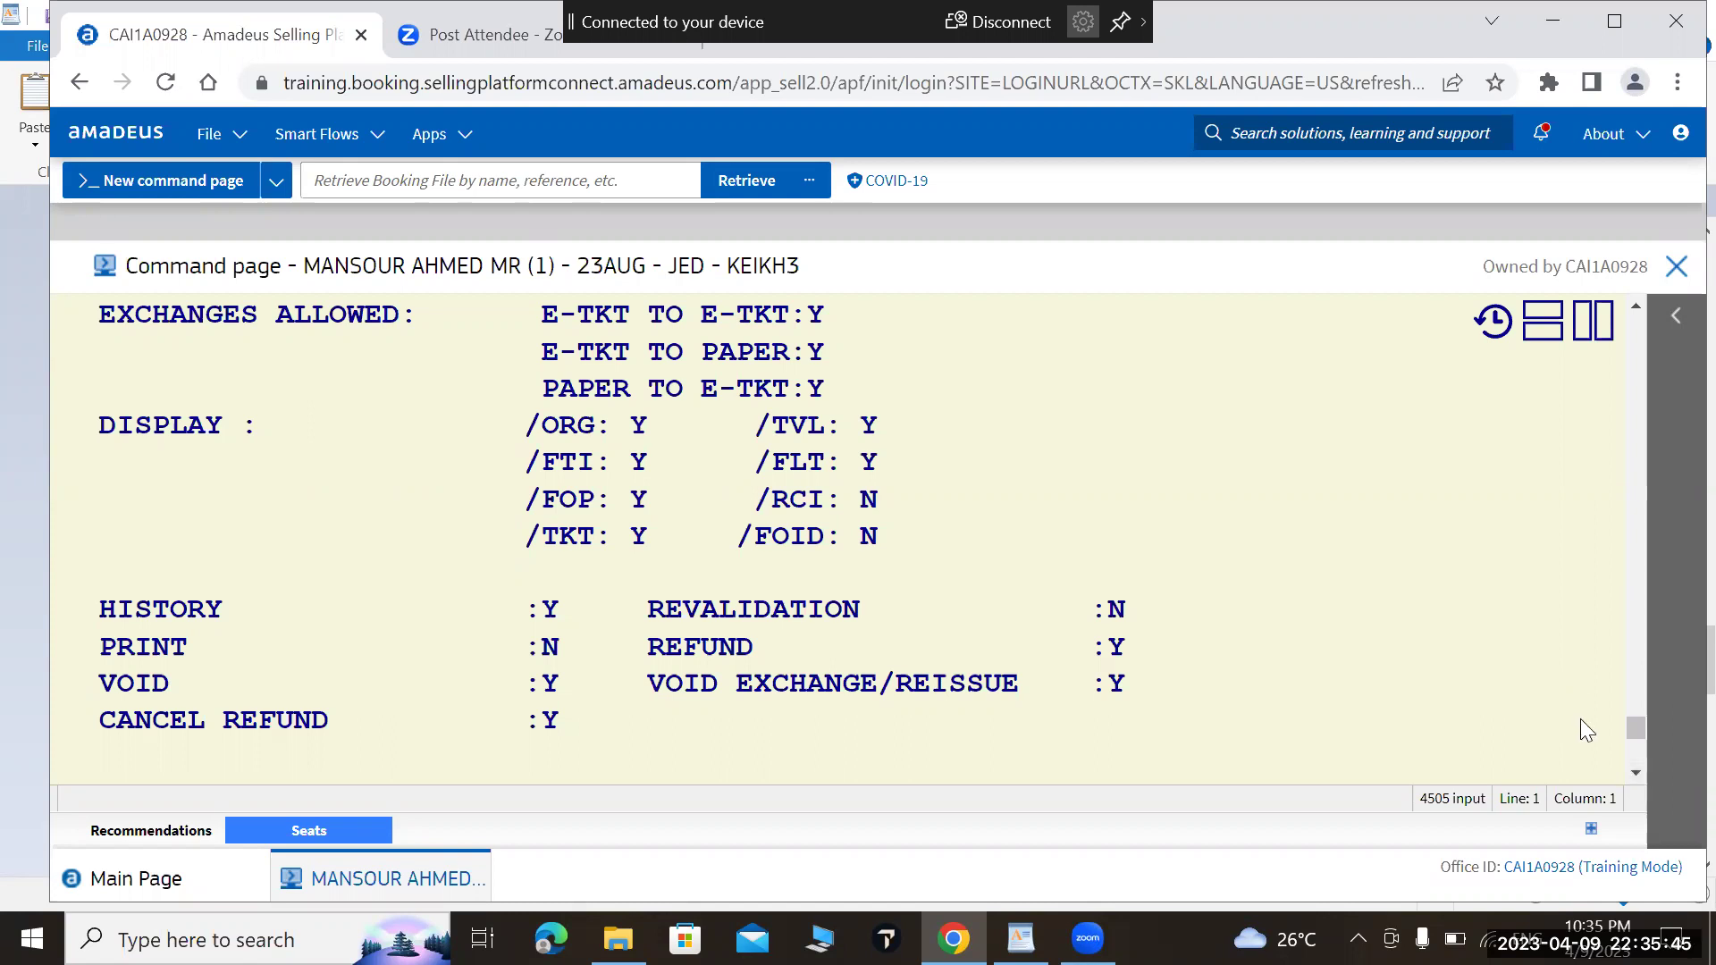
scroll(1629, 776, down, 4)
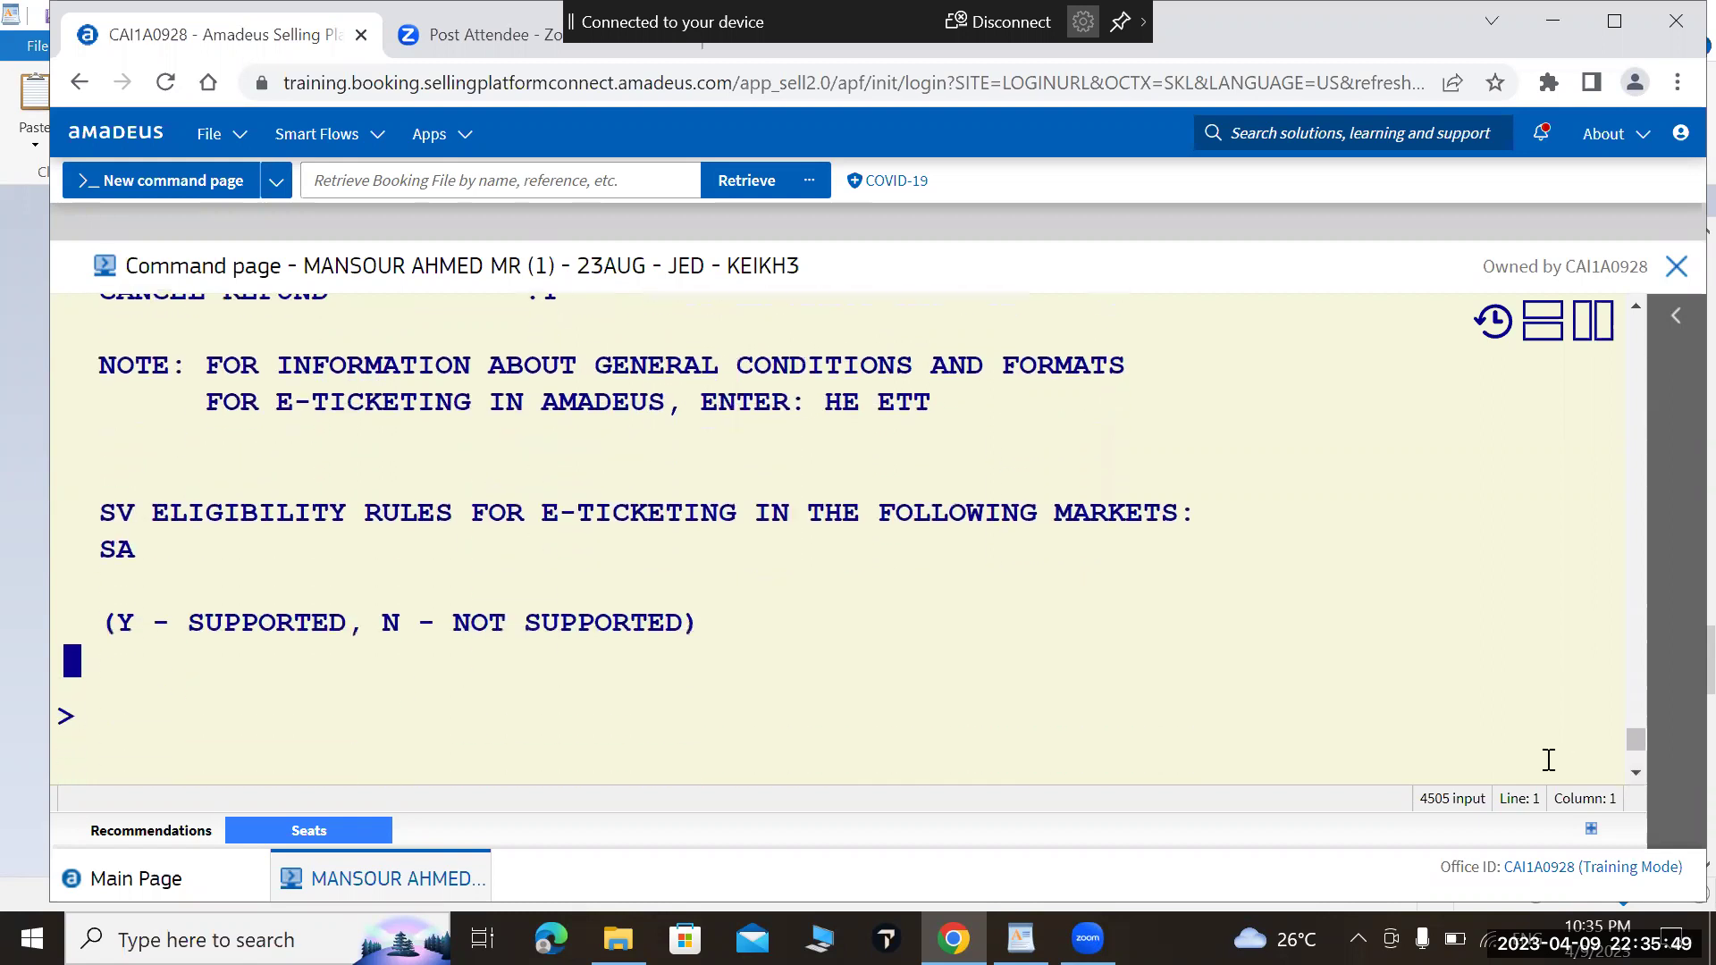
Step: Redisplay the booking with RT and review its itinerary, document and ticketing elements
text(RT)
key(Return)
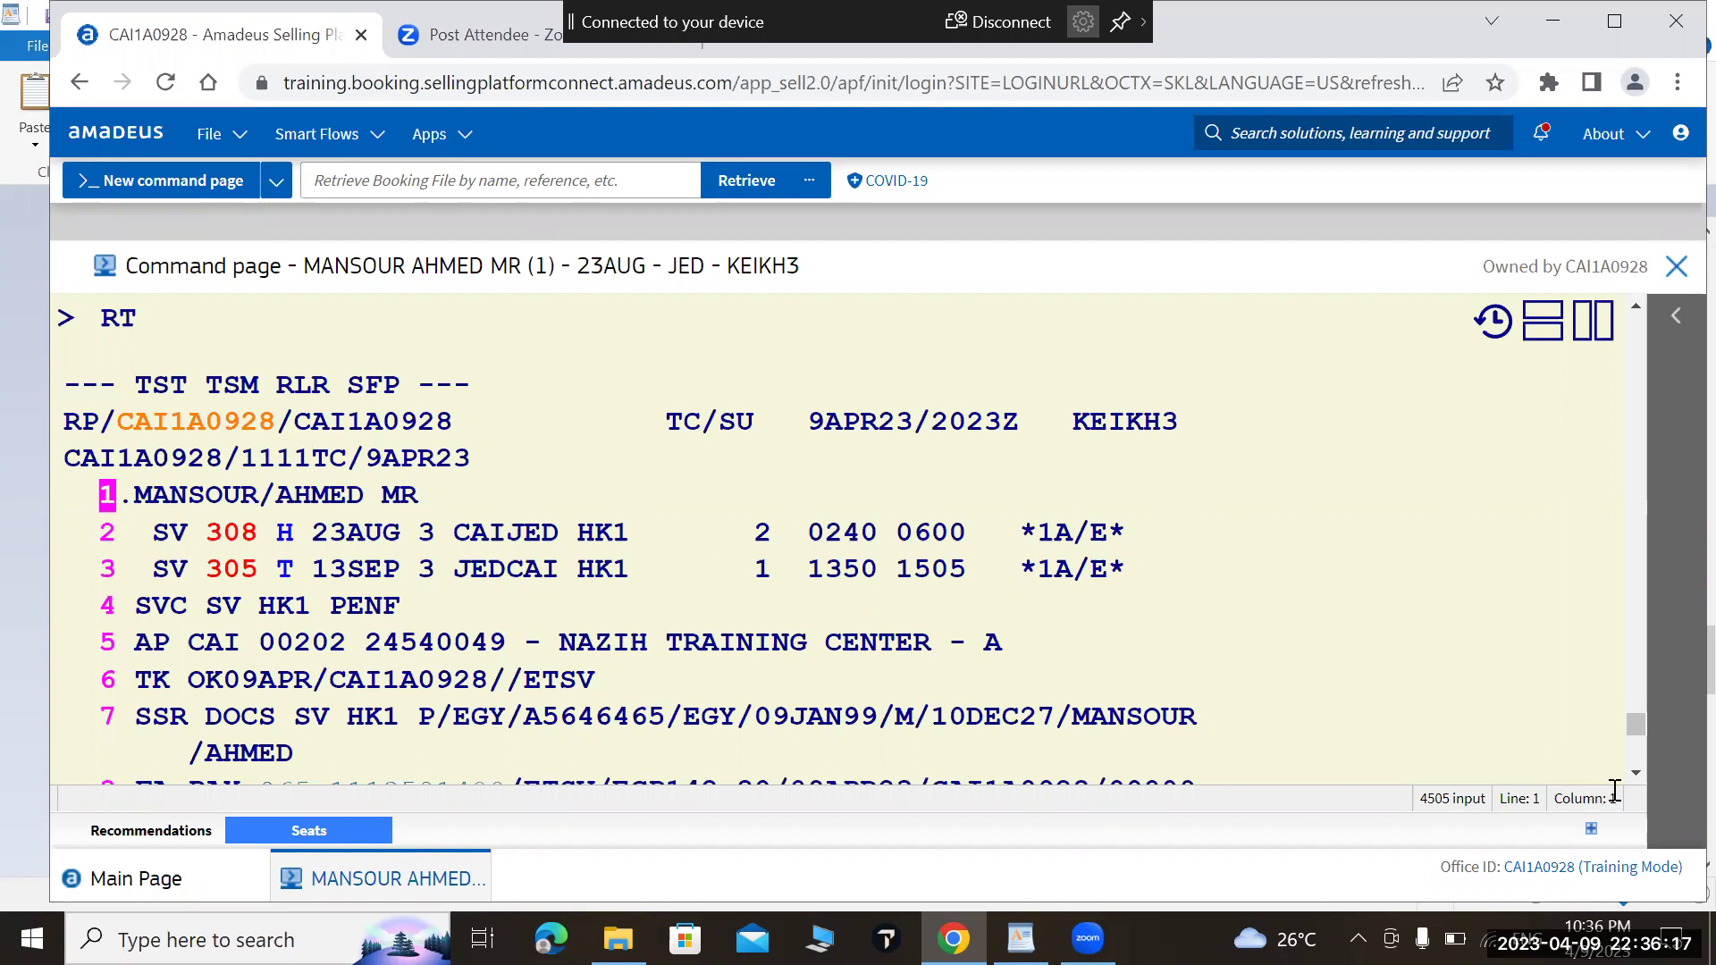
scroll(1637, 782, down, 4)
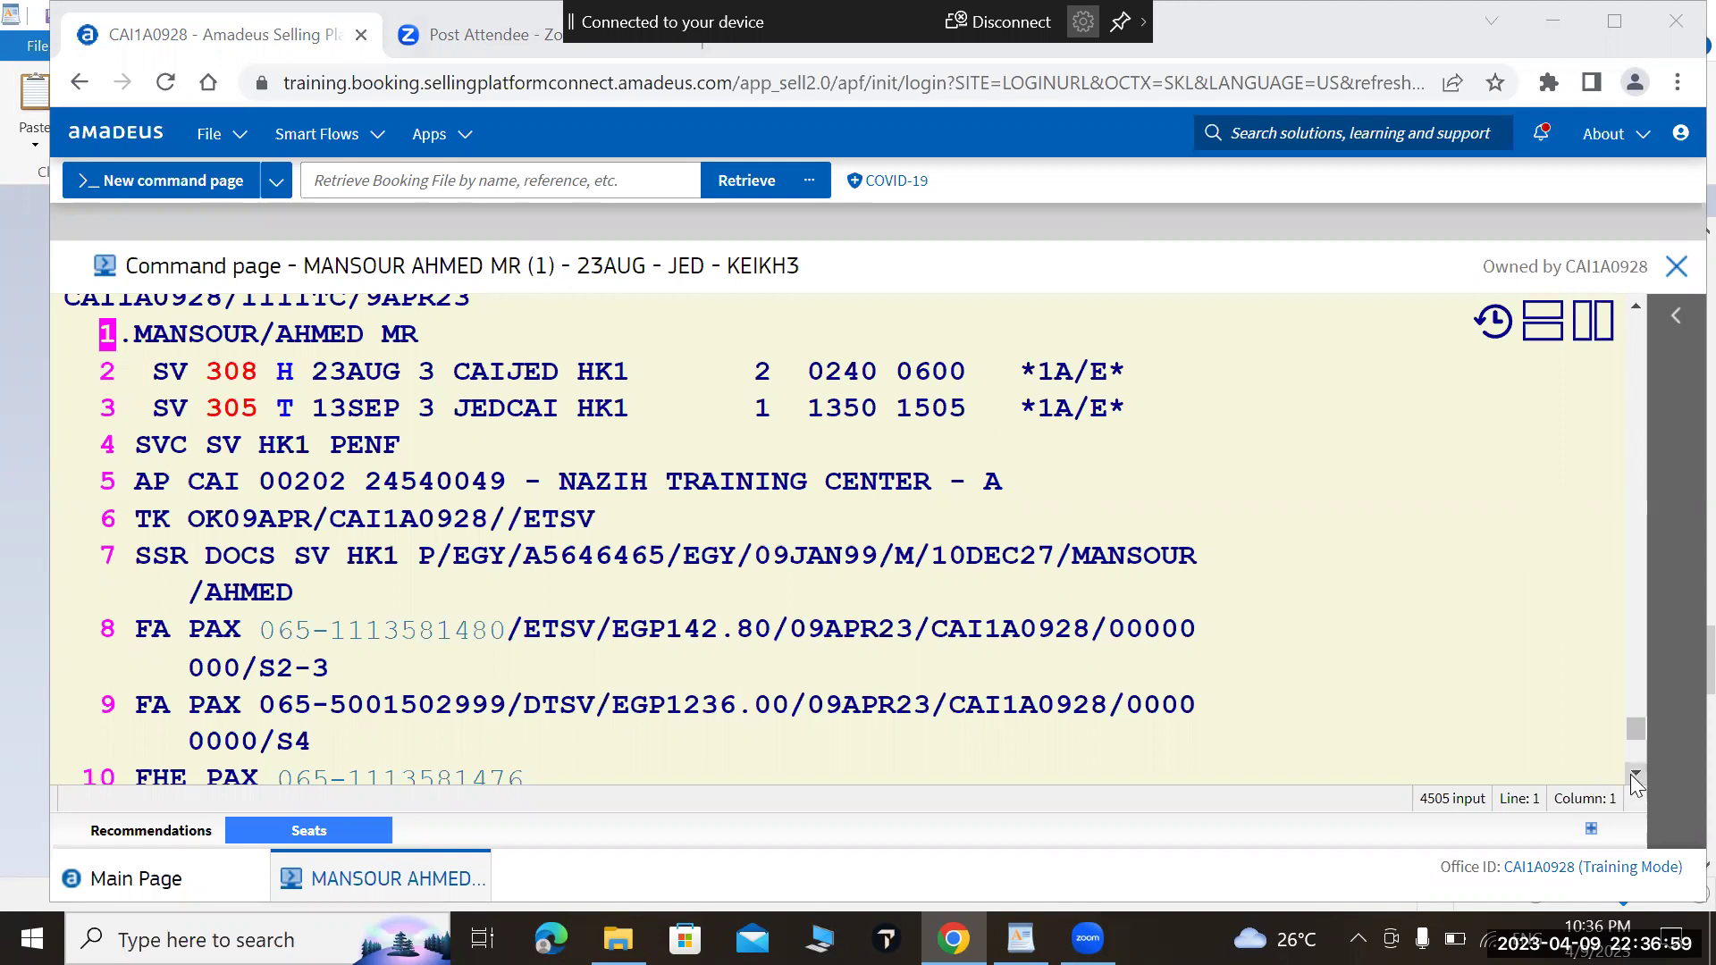
scroll(1622, 765, down, 4)
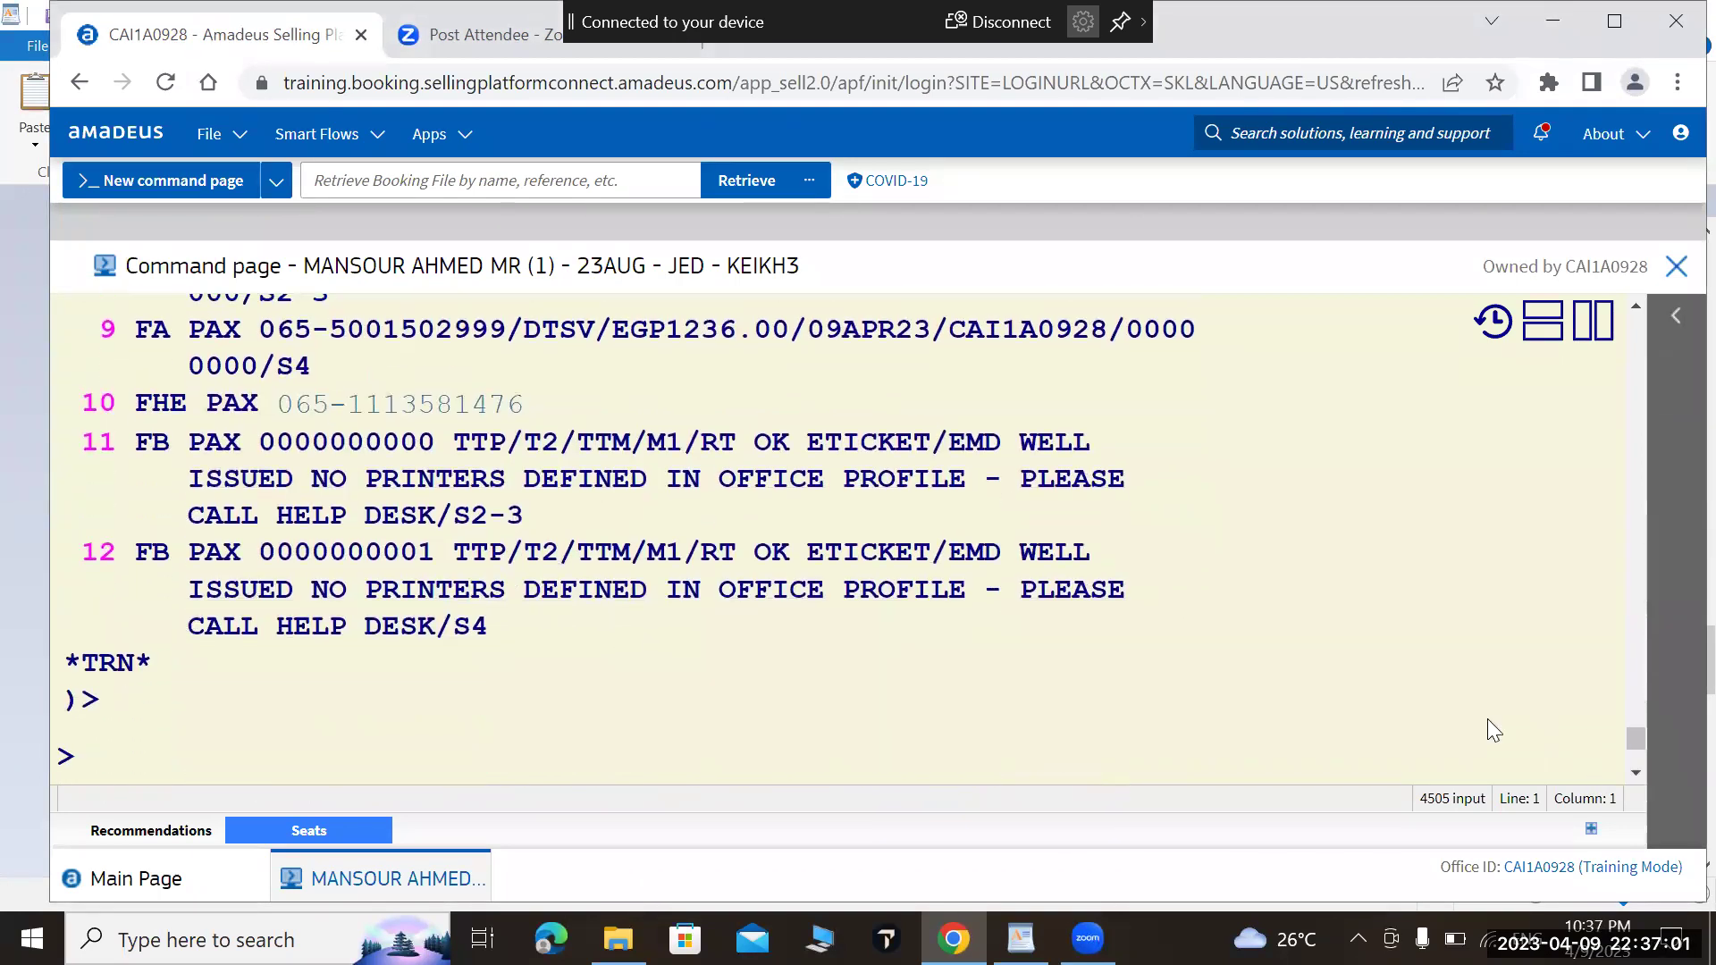
text(HEETTY)
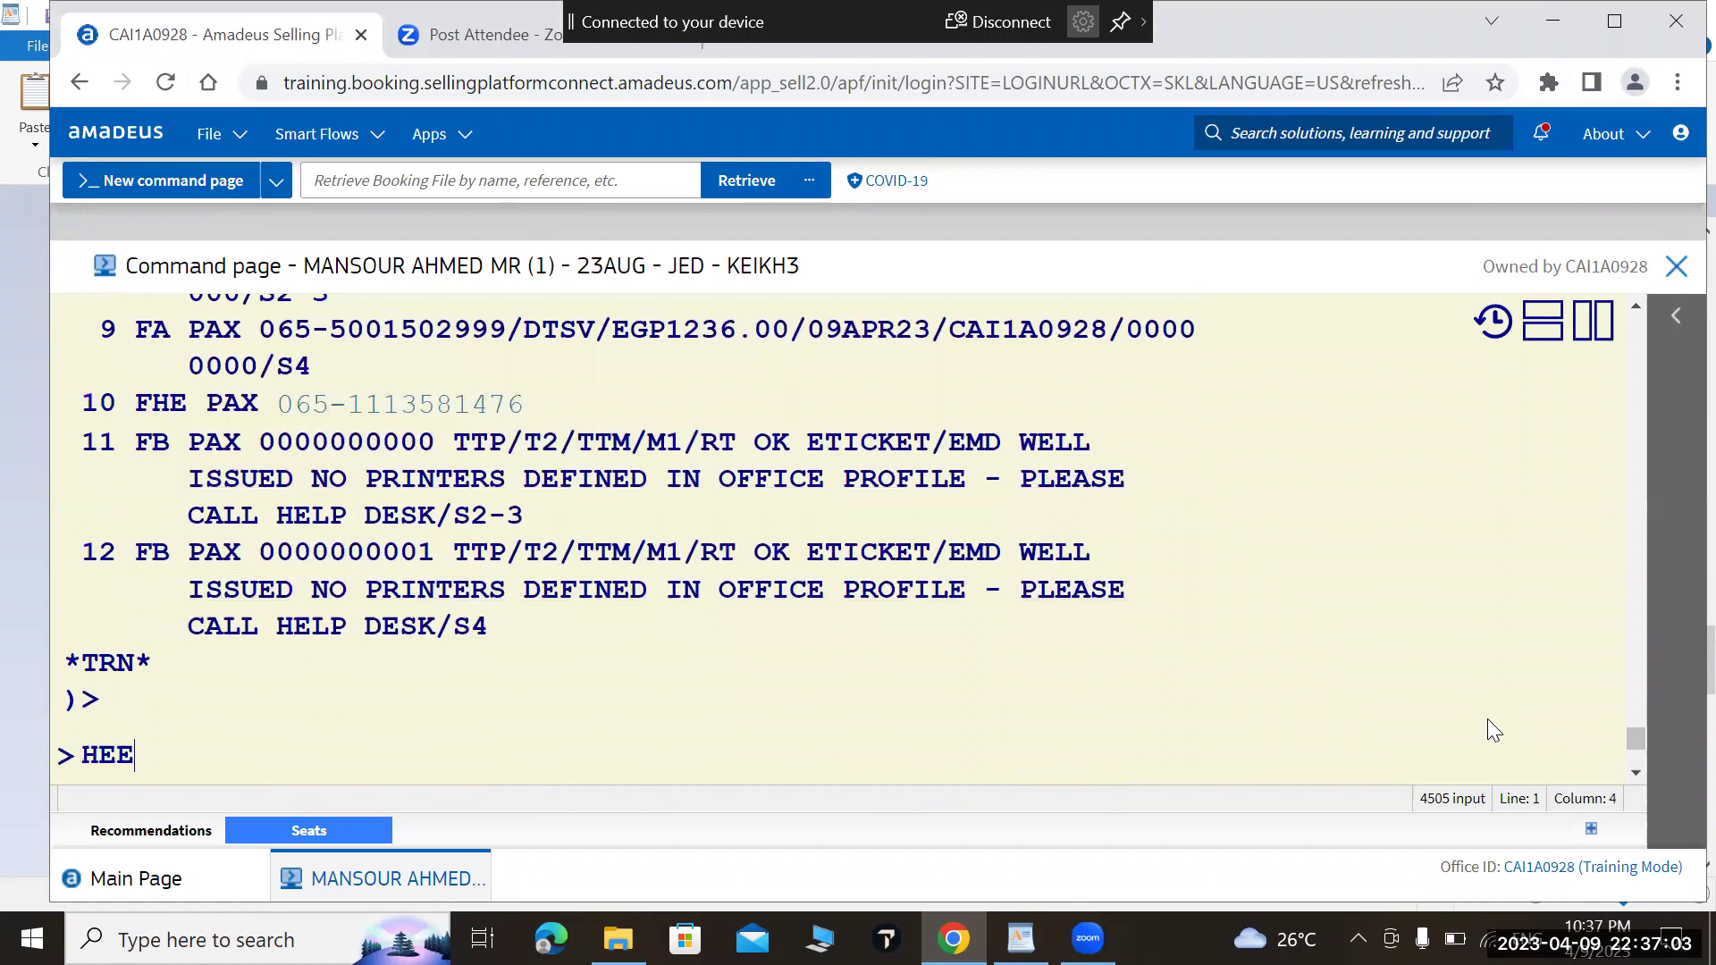
key(BackSpace)
key(BackSpace)
key(BackSpace)
key(BackSpace)
key(BackSpace)
key(BackSpace)
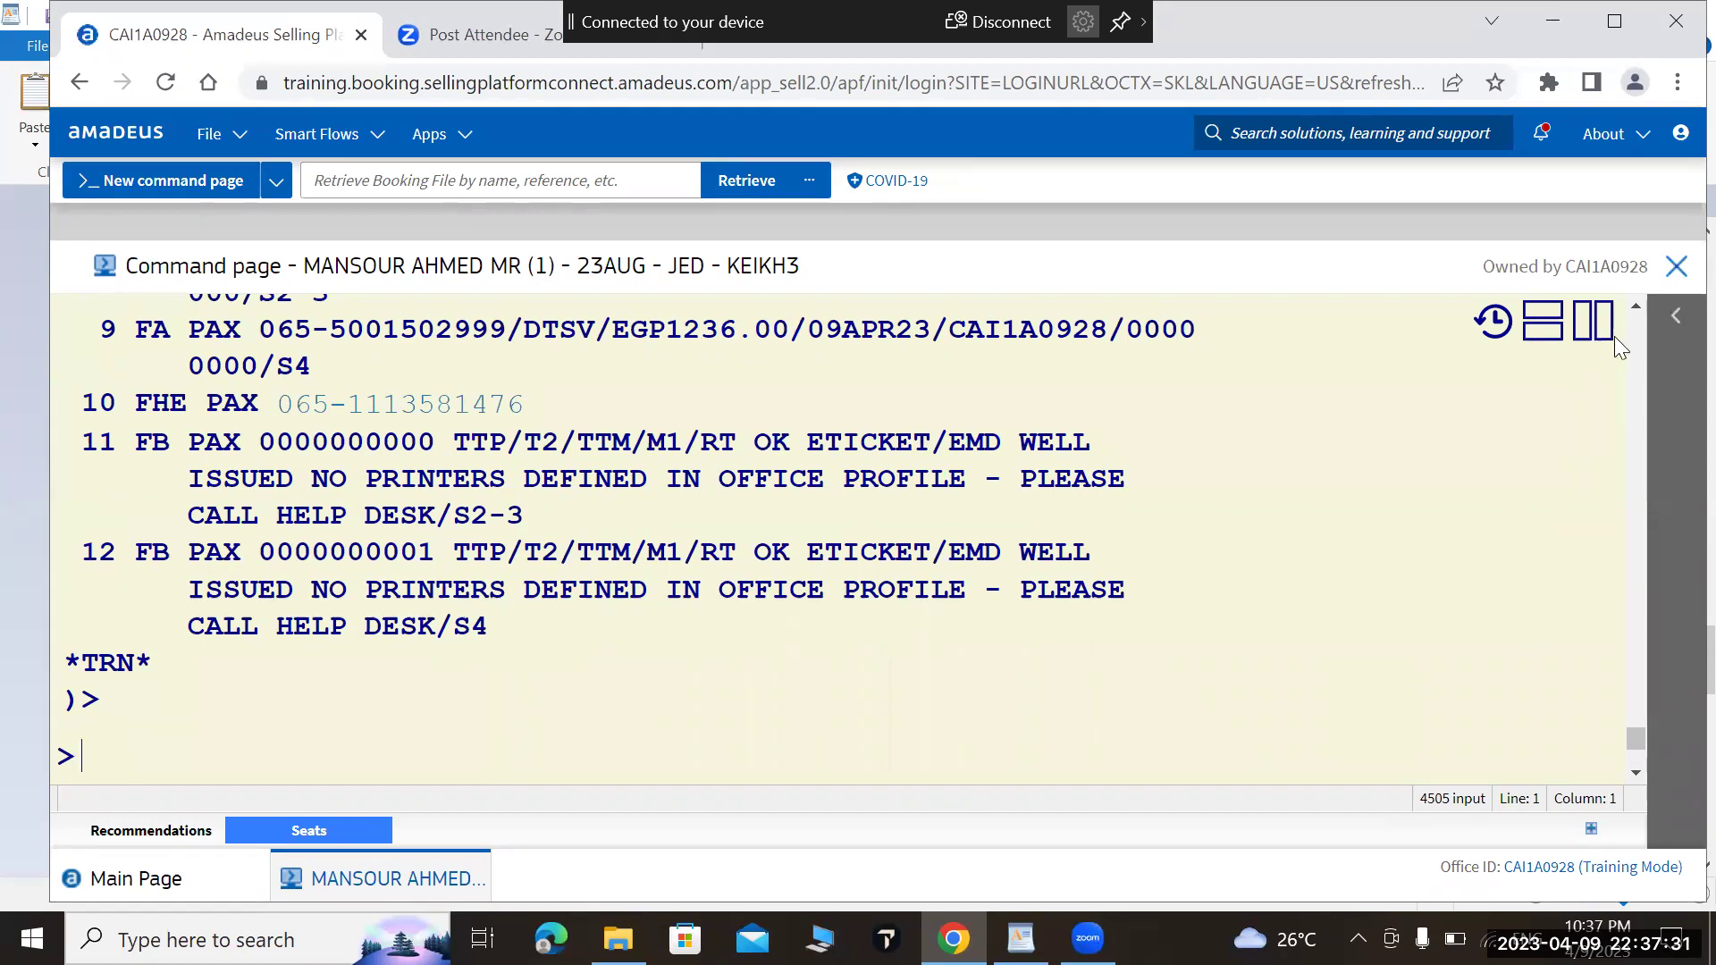
Step: Review the booking's FA ticket and EMD elements together with its FHE and FB elements
click(1634, 307)
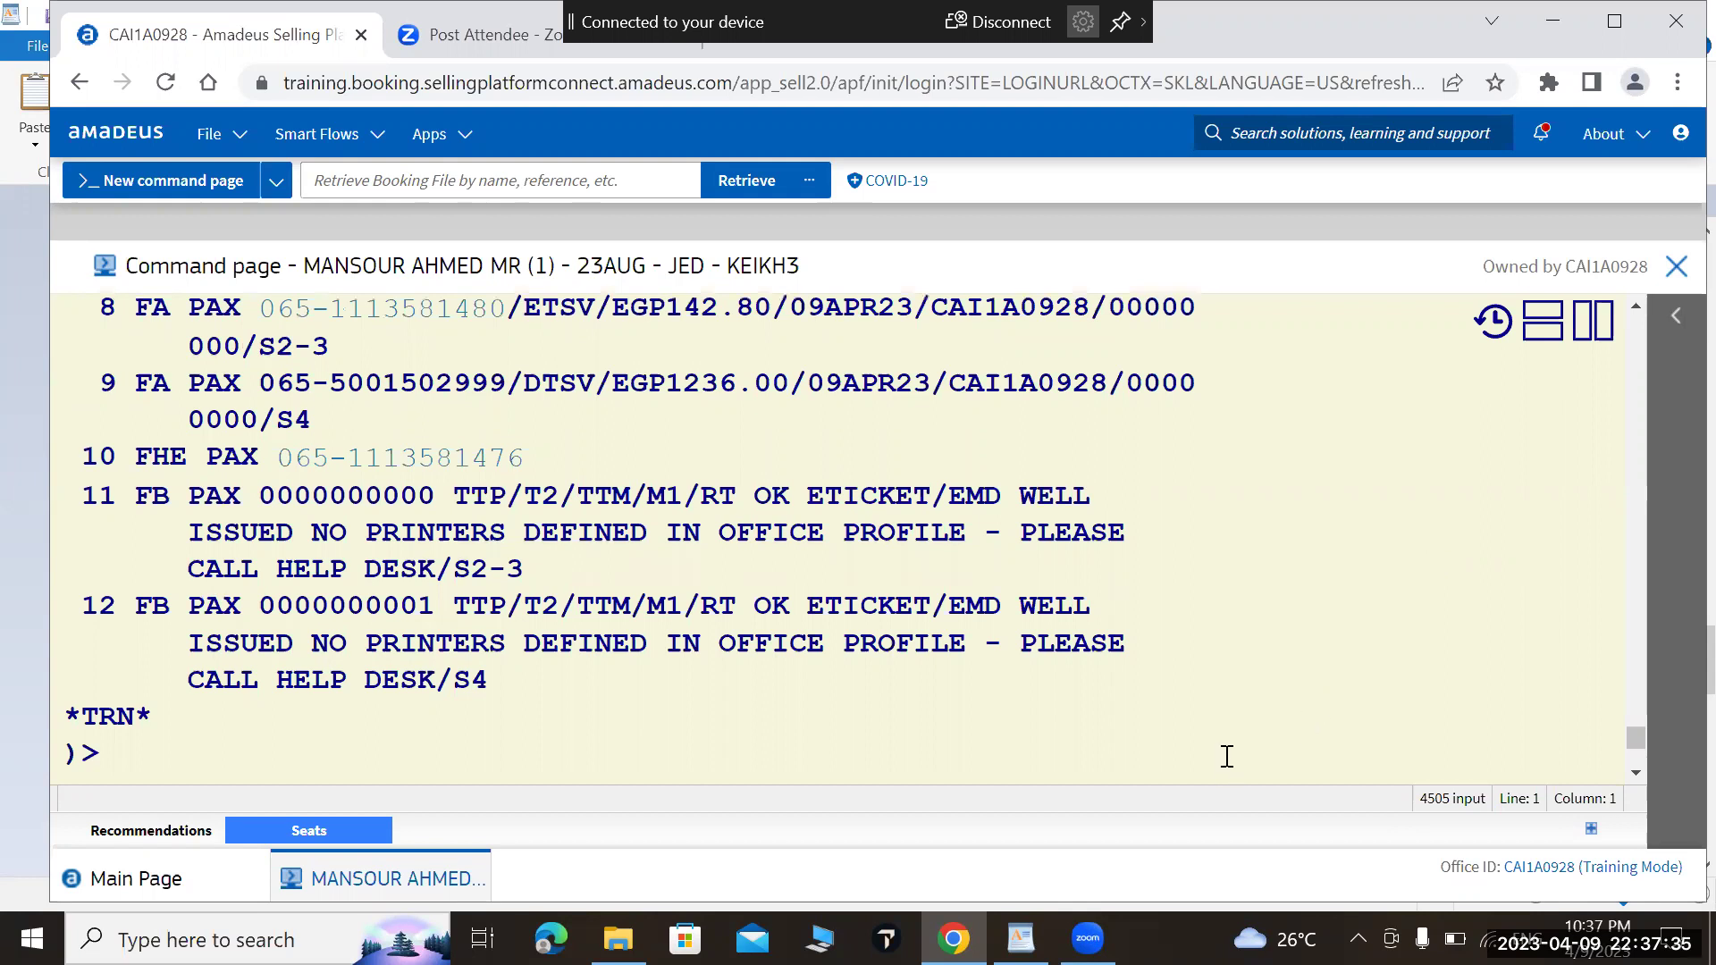
scroll(1225, 755, down, 3)
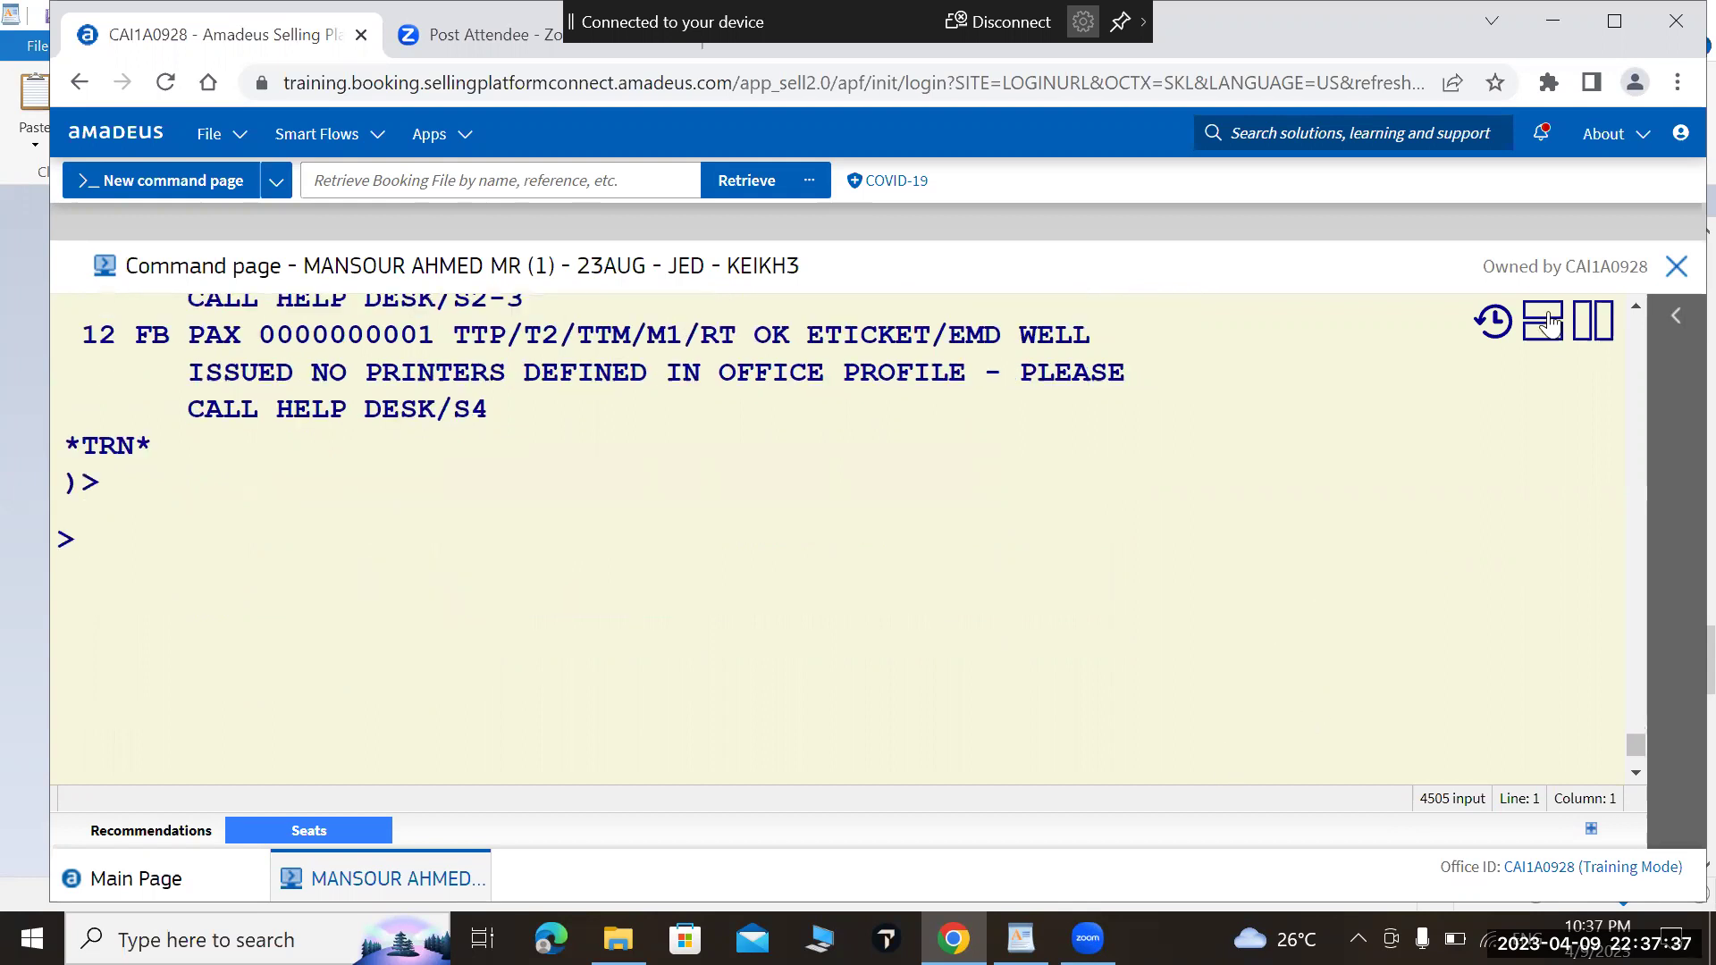
click(1635, 308)
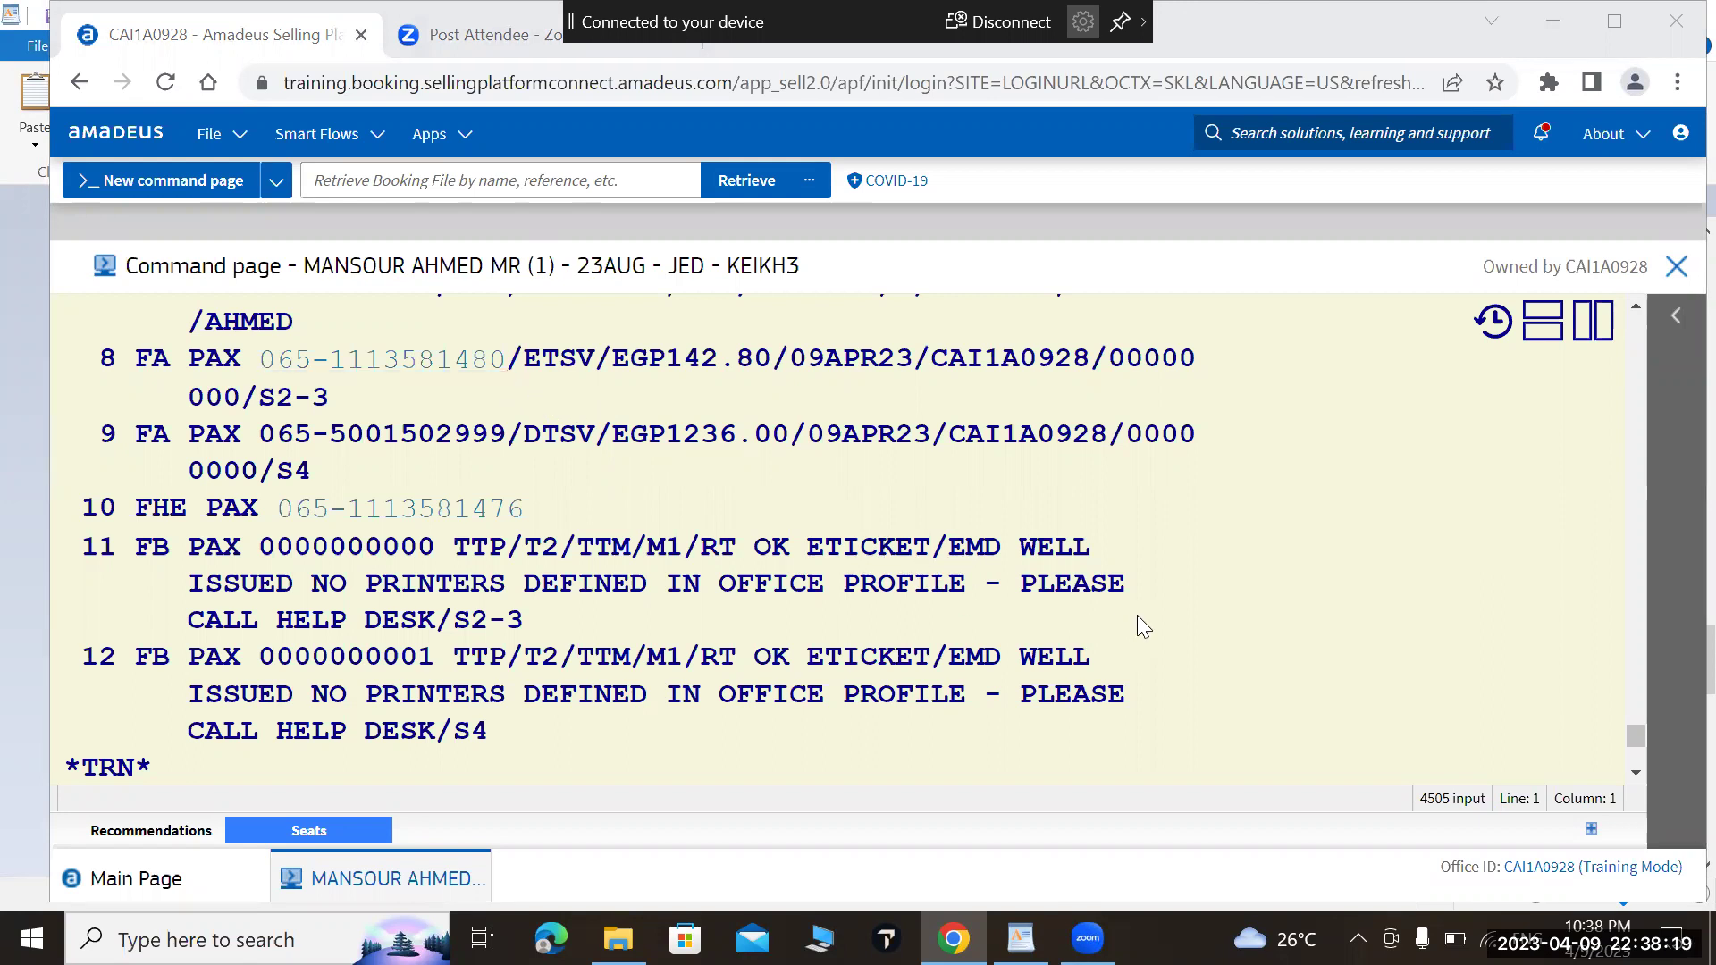
Step: Void the reissued e-ticket in FA element 8 of the booking with the command TRDC/L8
click(1632, 772)
click(1634, 774)
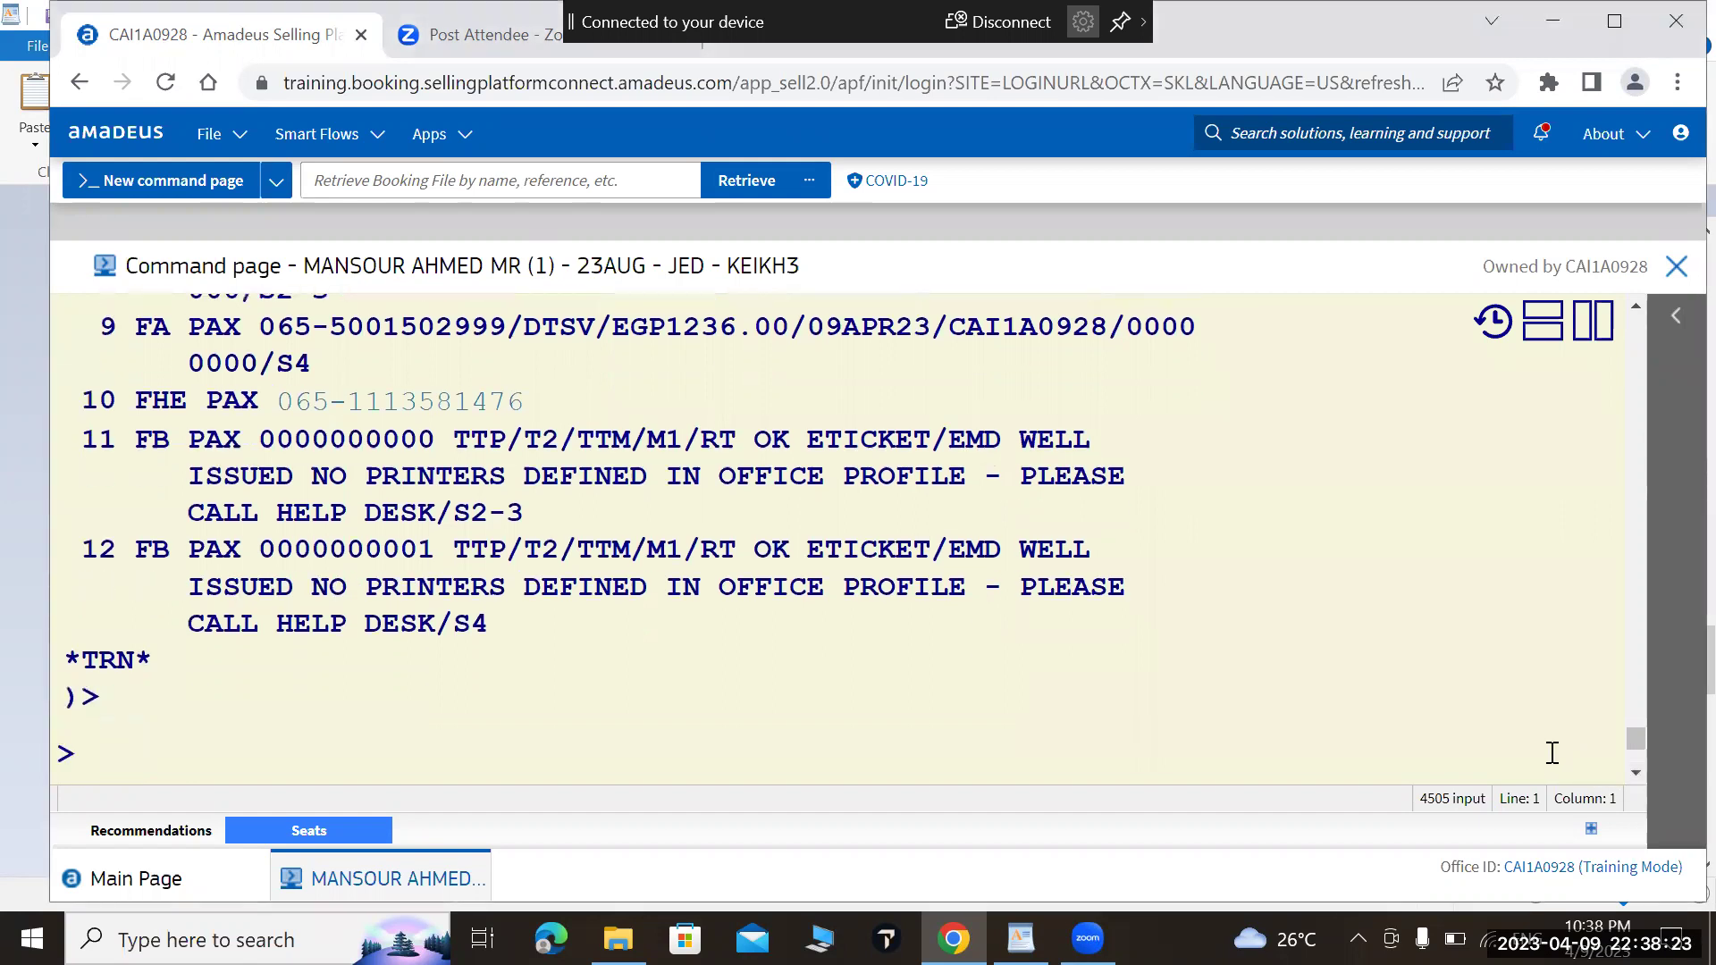
text(TRDC/L8)
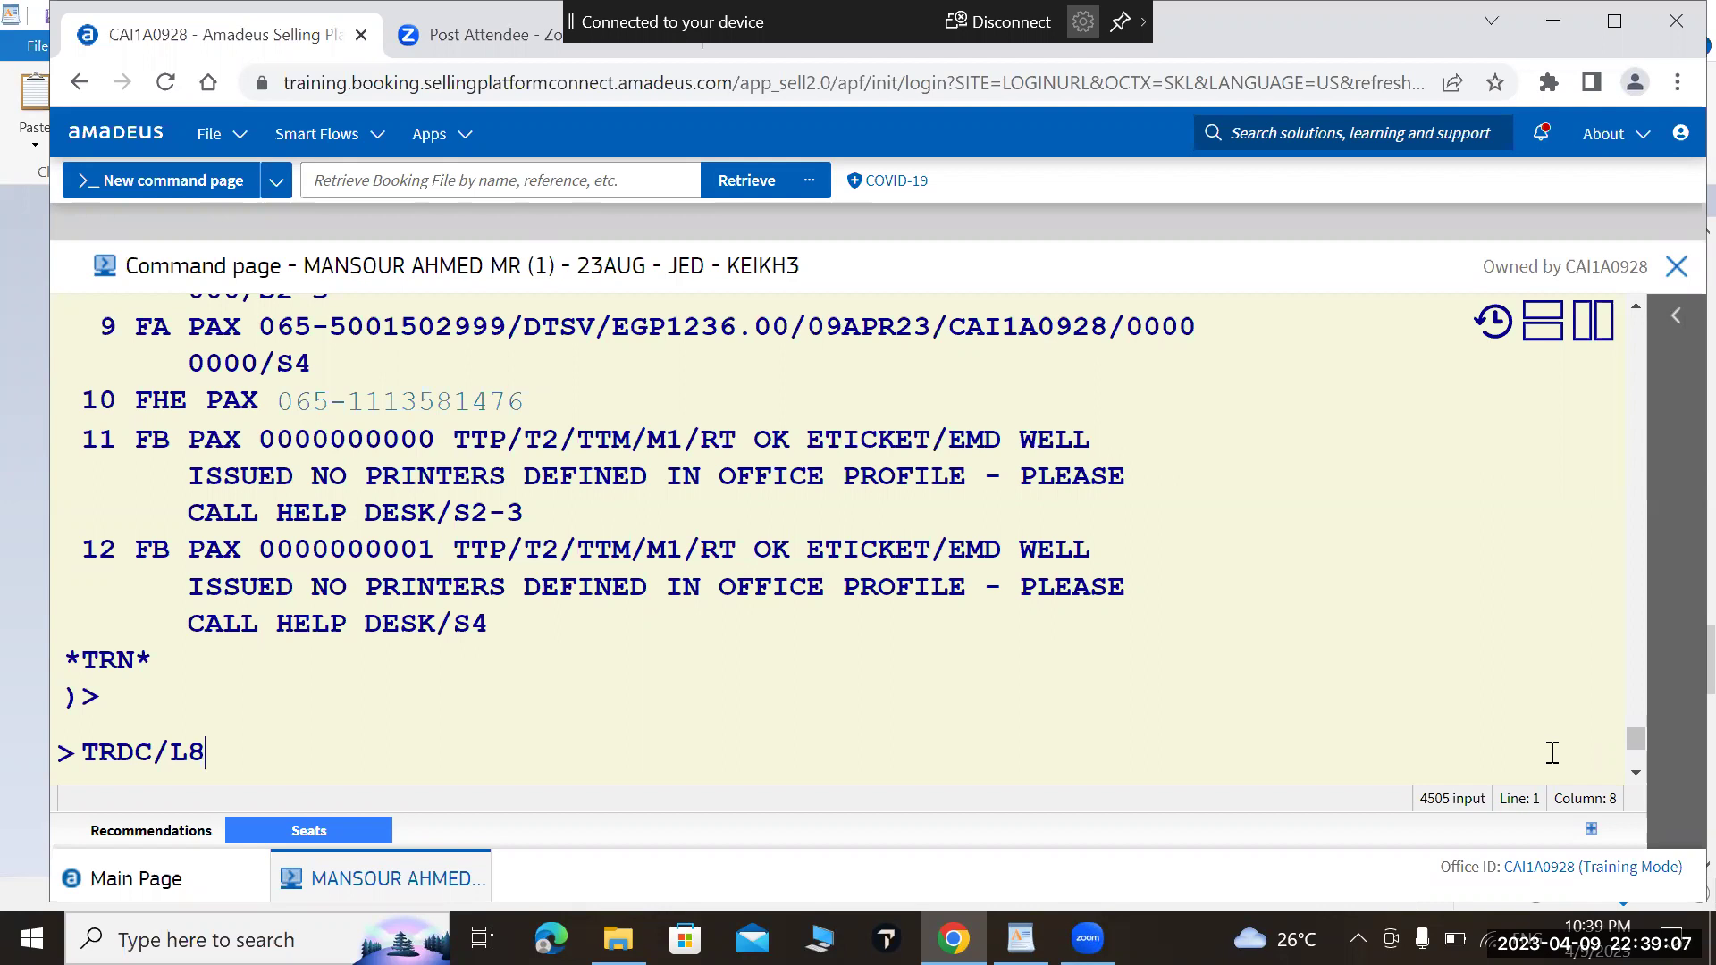
key(Return)
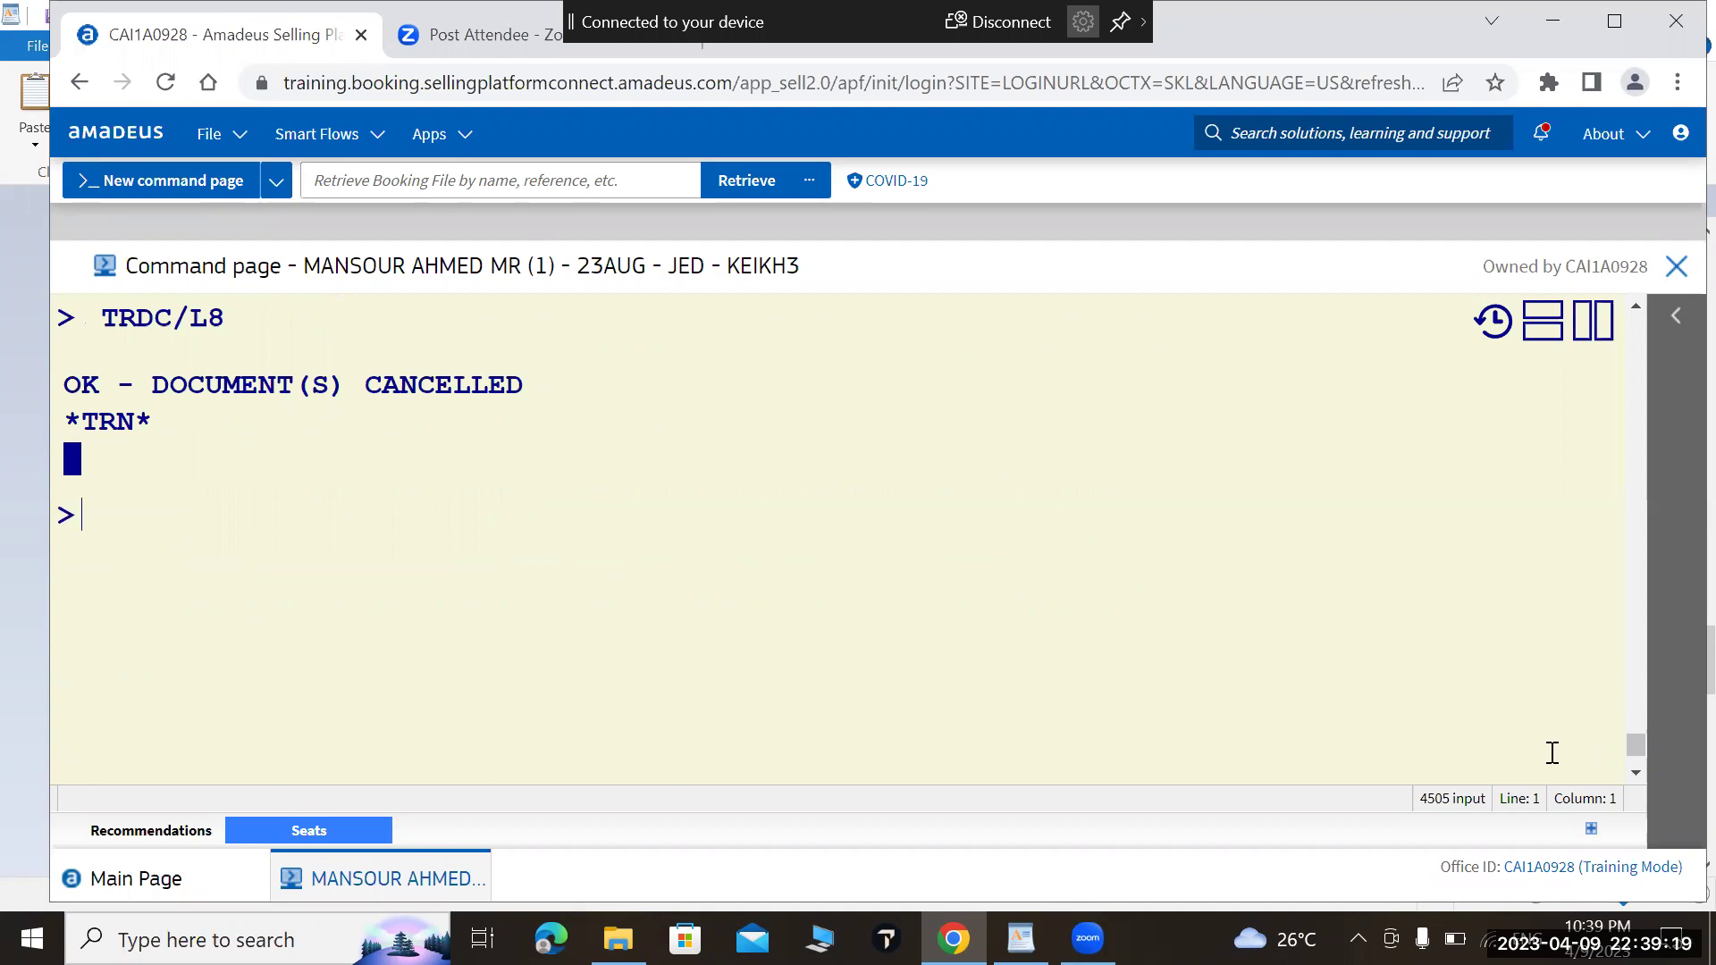
Step: Ignore and redisplay the booking with IR, and examine the status code in the reissued ticket's FA element
text(IR)
key(Return)
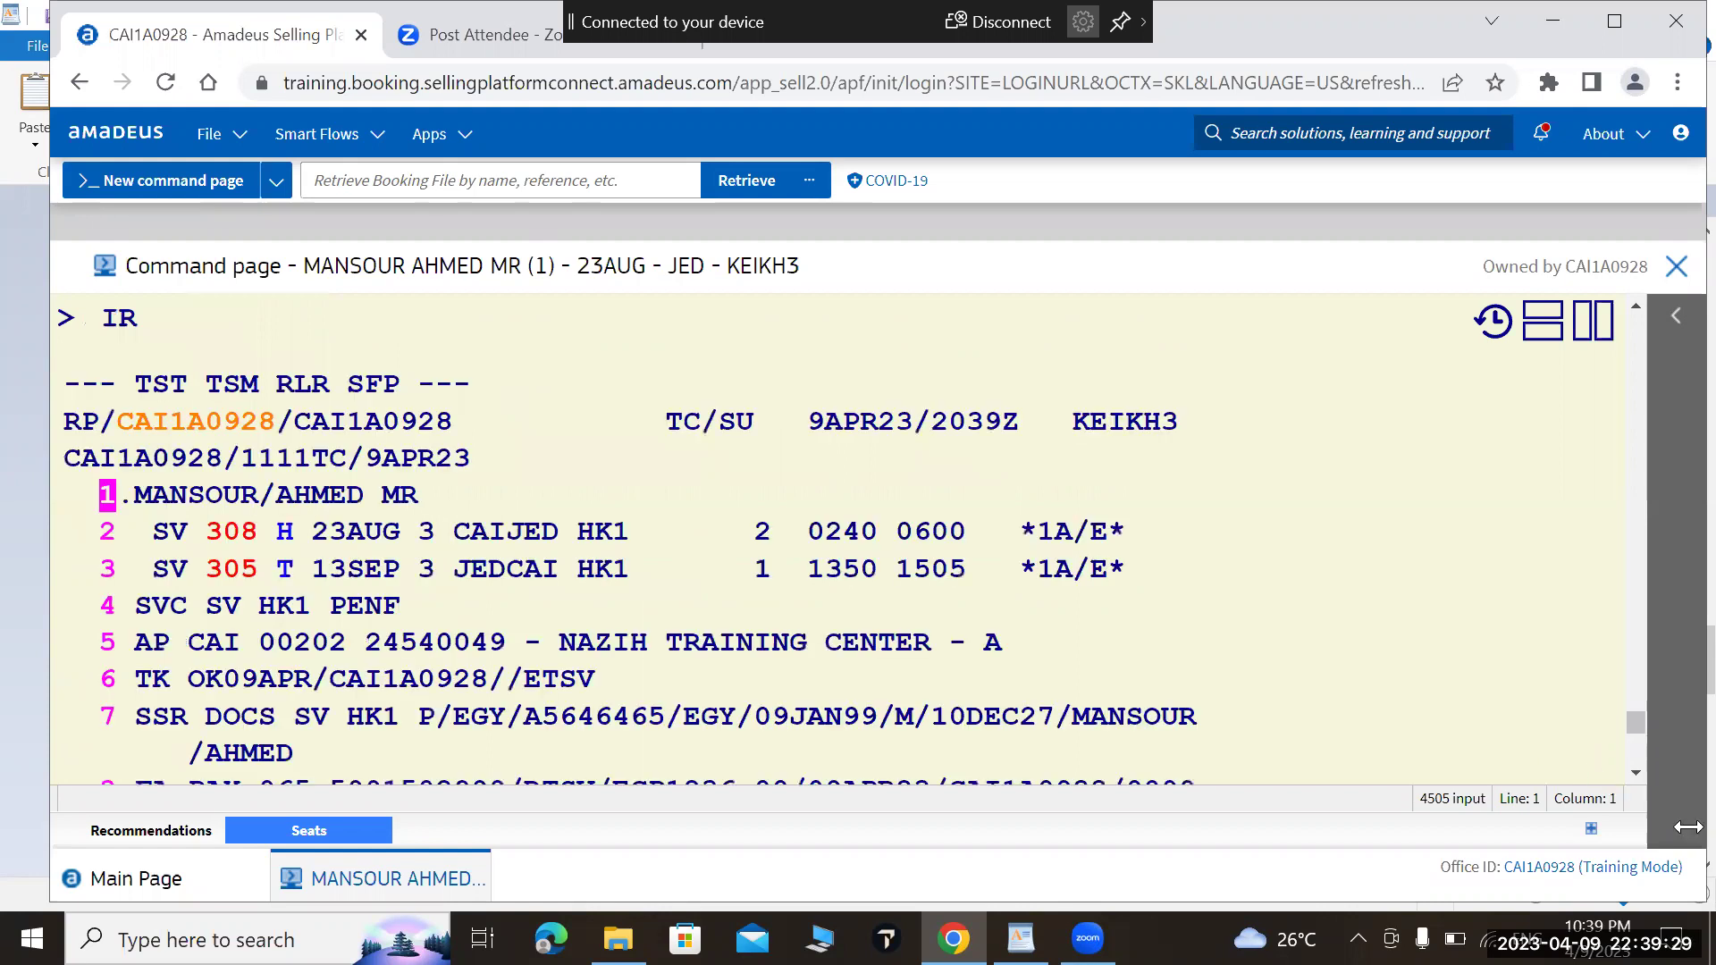
scroll(1627, 774, down, 3)
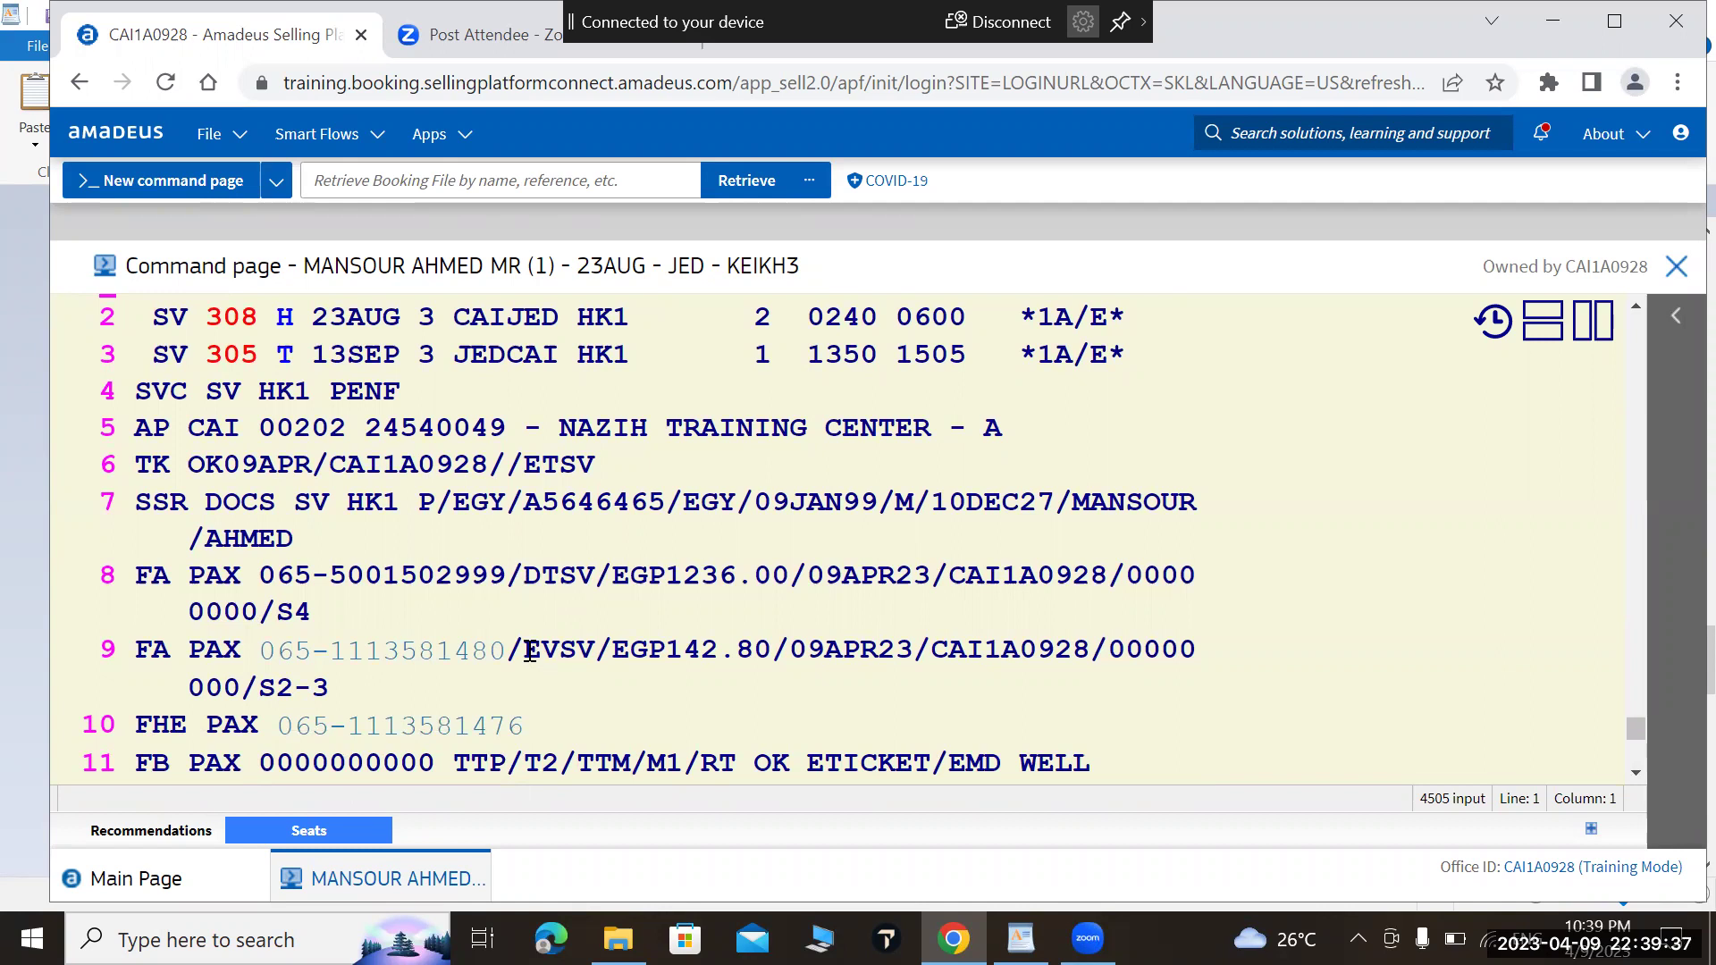
drag(532, 655, 565, 655)
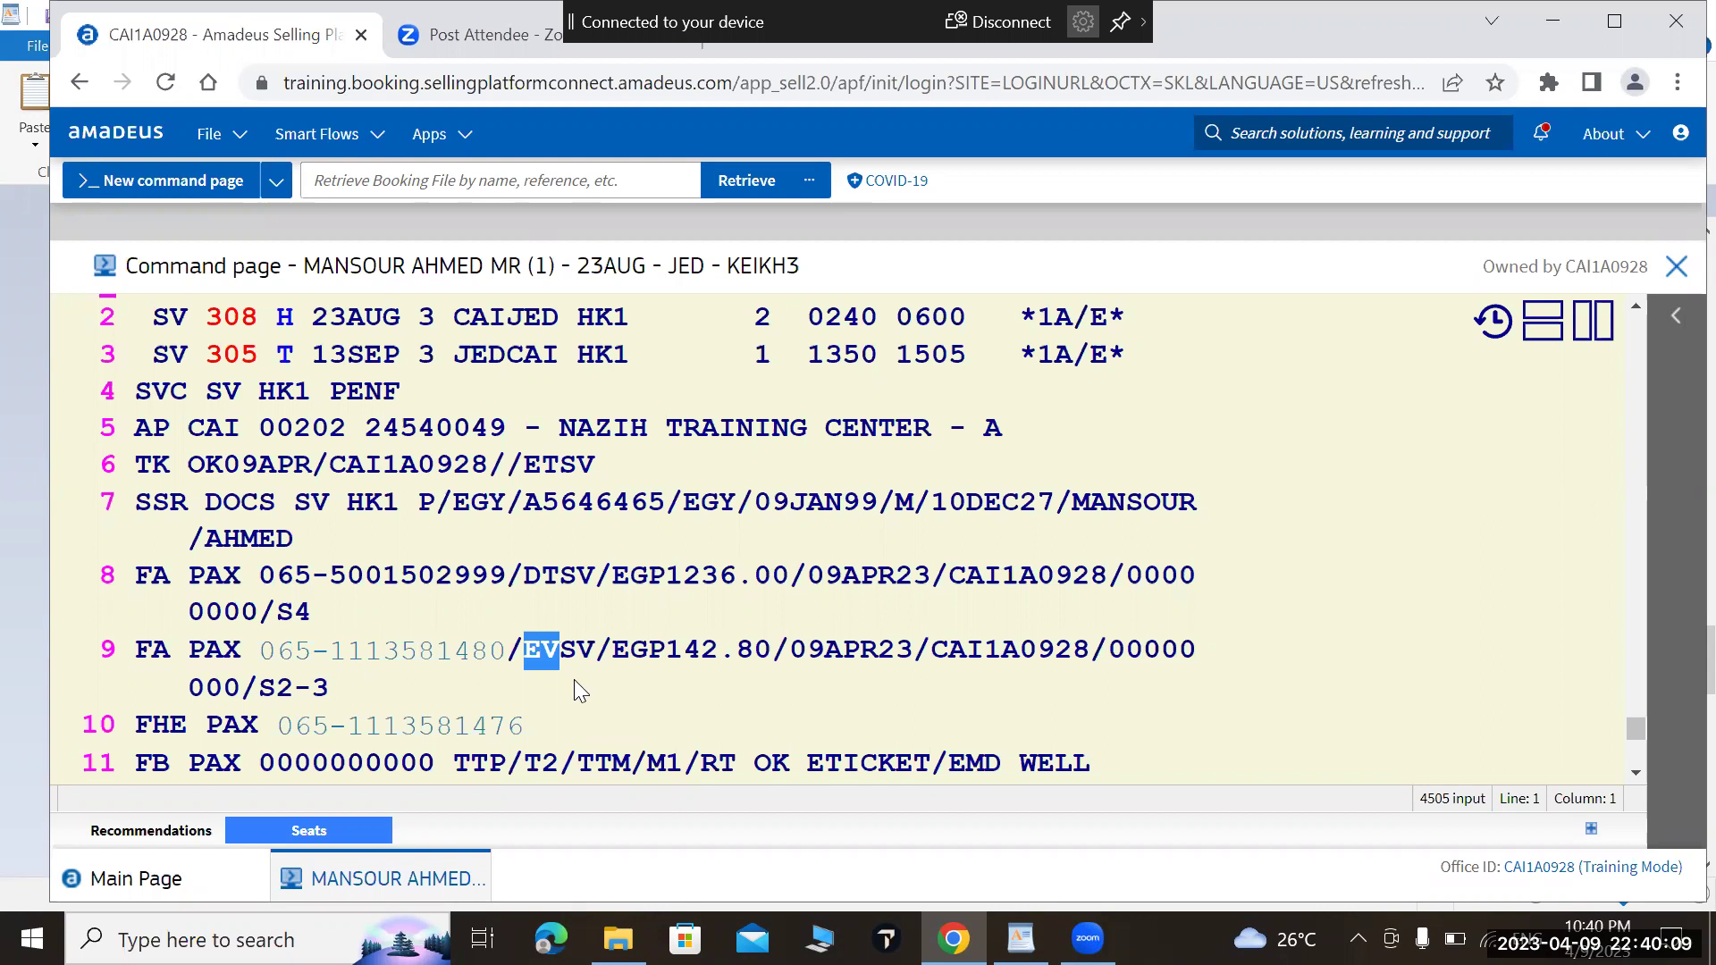
Step: View the reissued ticket's e-ticket record from its FA element, check the coupon status of both flights, and close the record
click(478, 669)
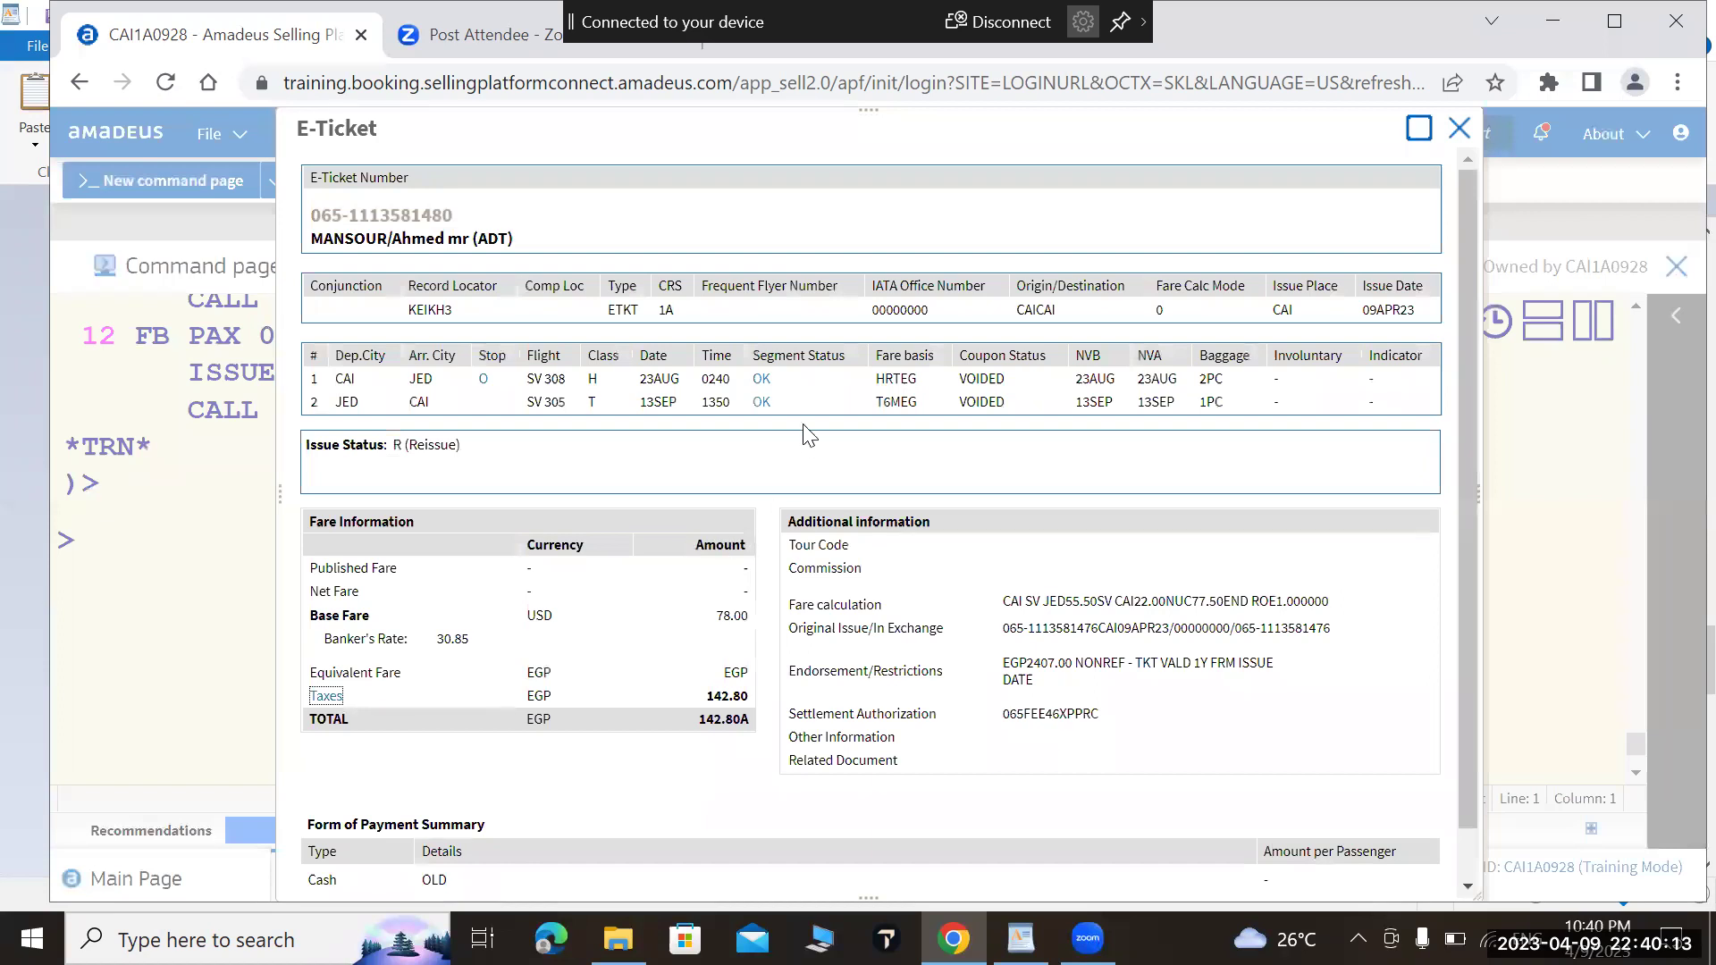
double_click(982, 383)
click(1458, 129)
click(1239, 540)
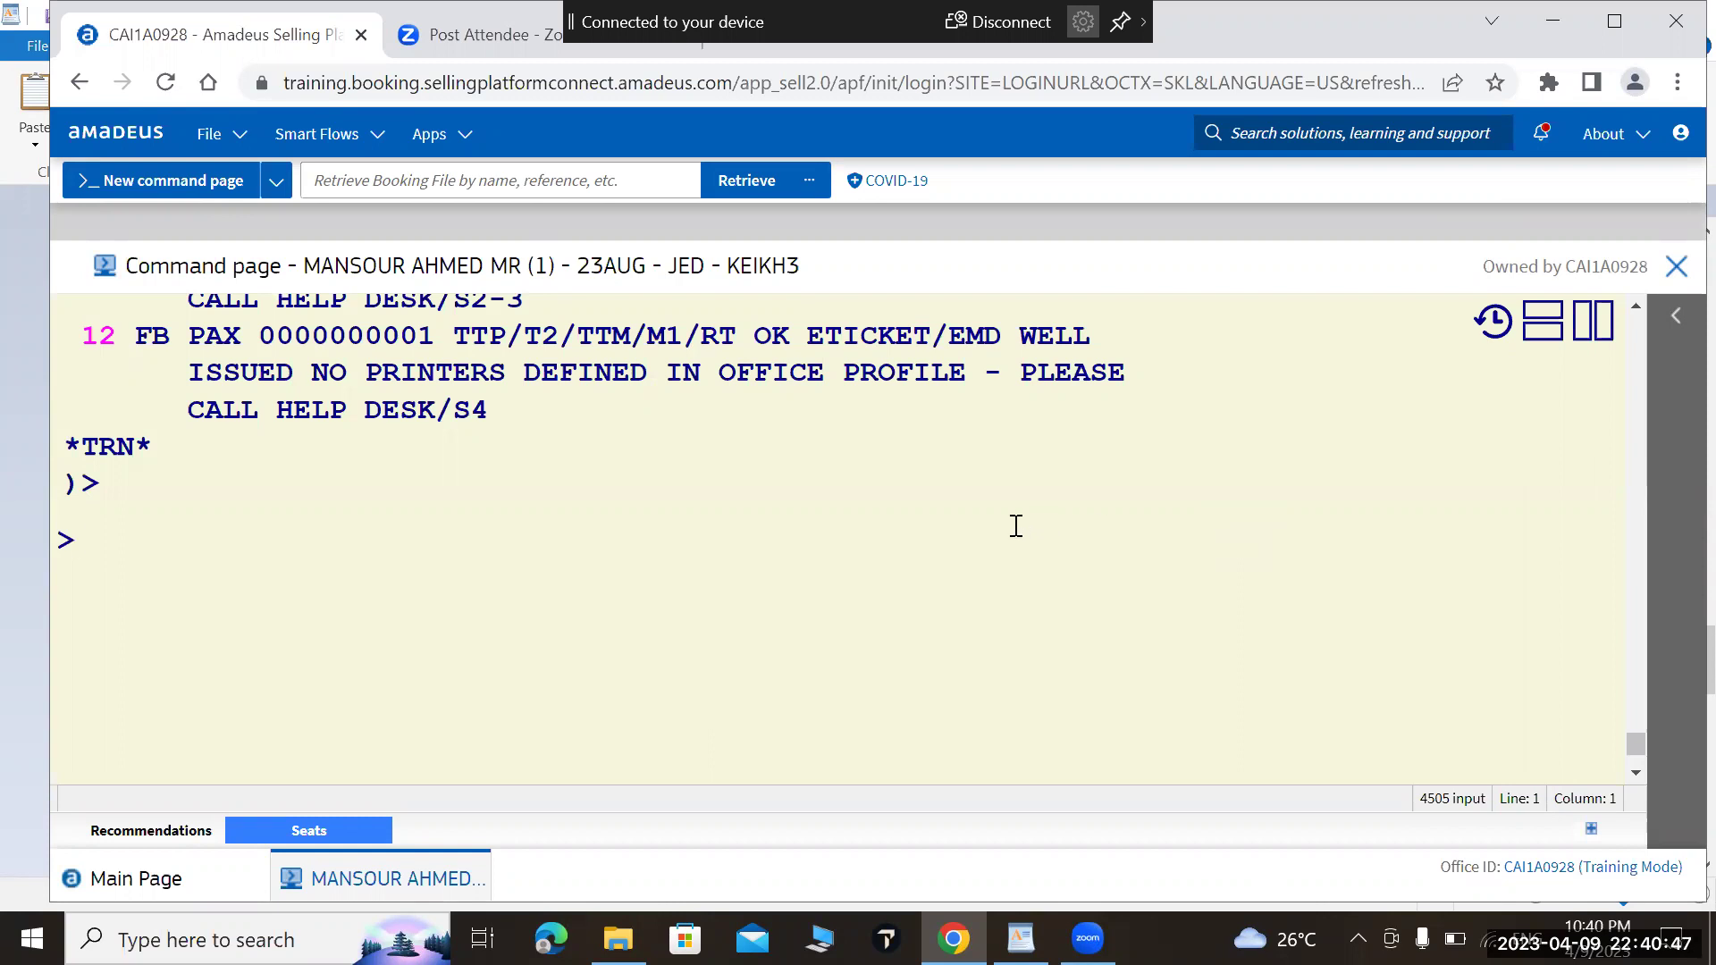
Step: Display the sales query report with TJQ and review the transaction codes of the listed documents
text(TJQ)
key(Return)
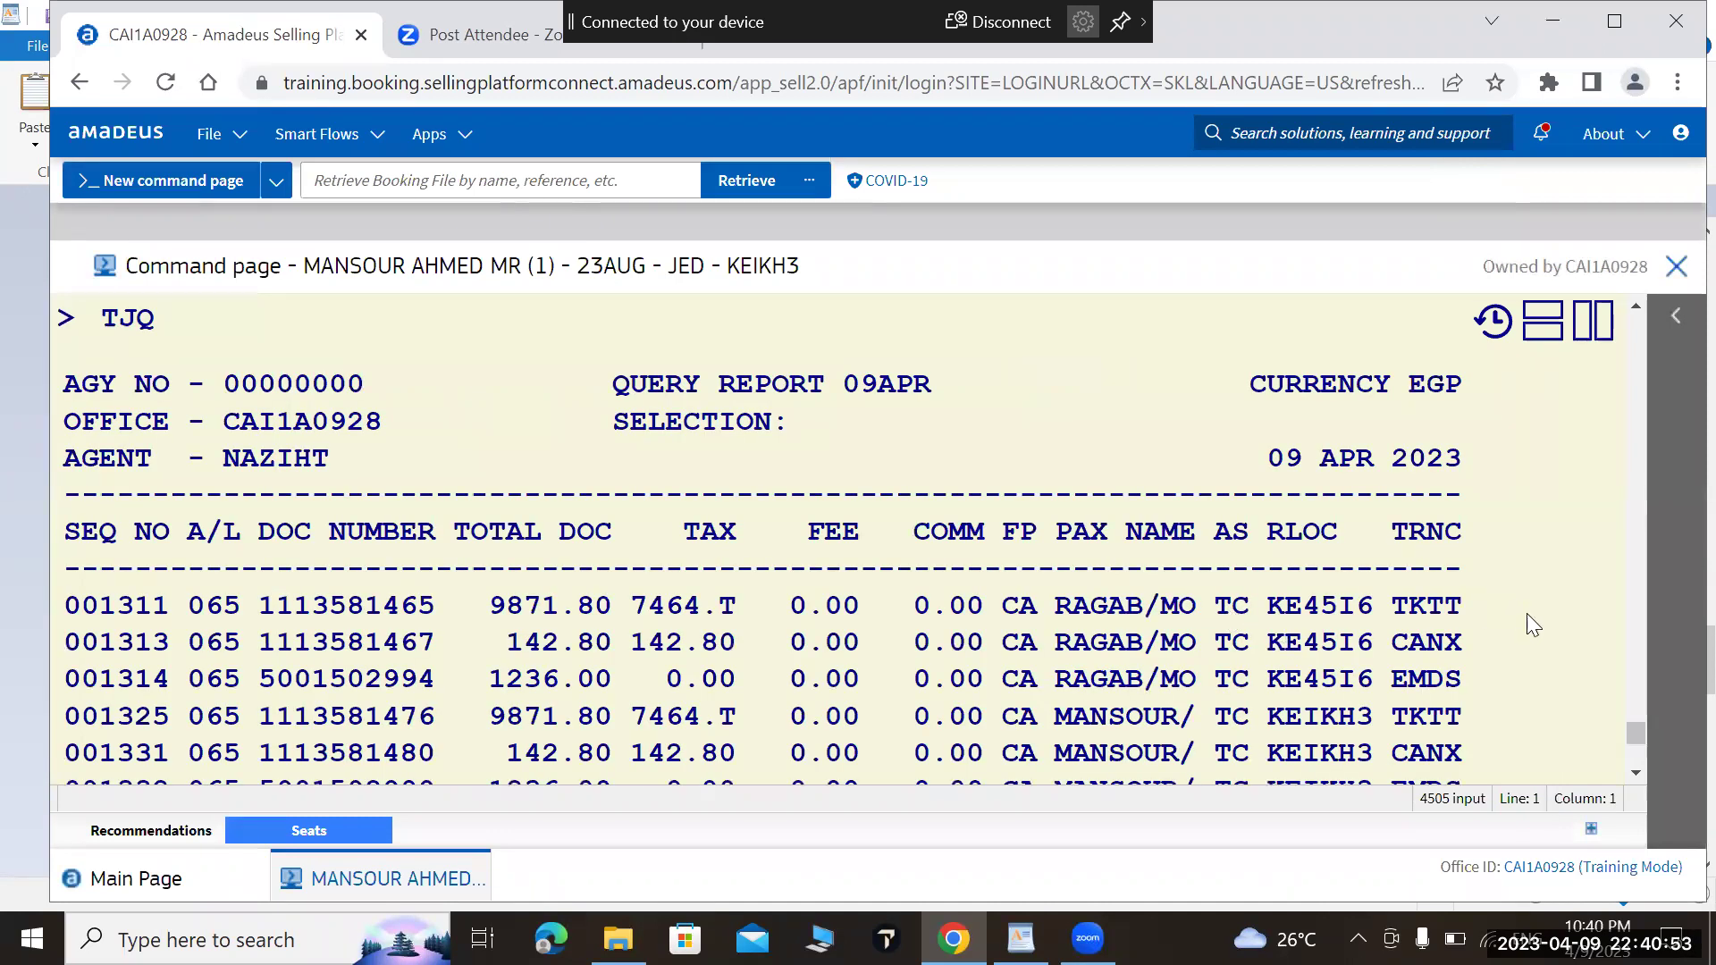
click(1637, 770)
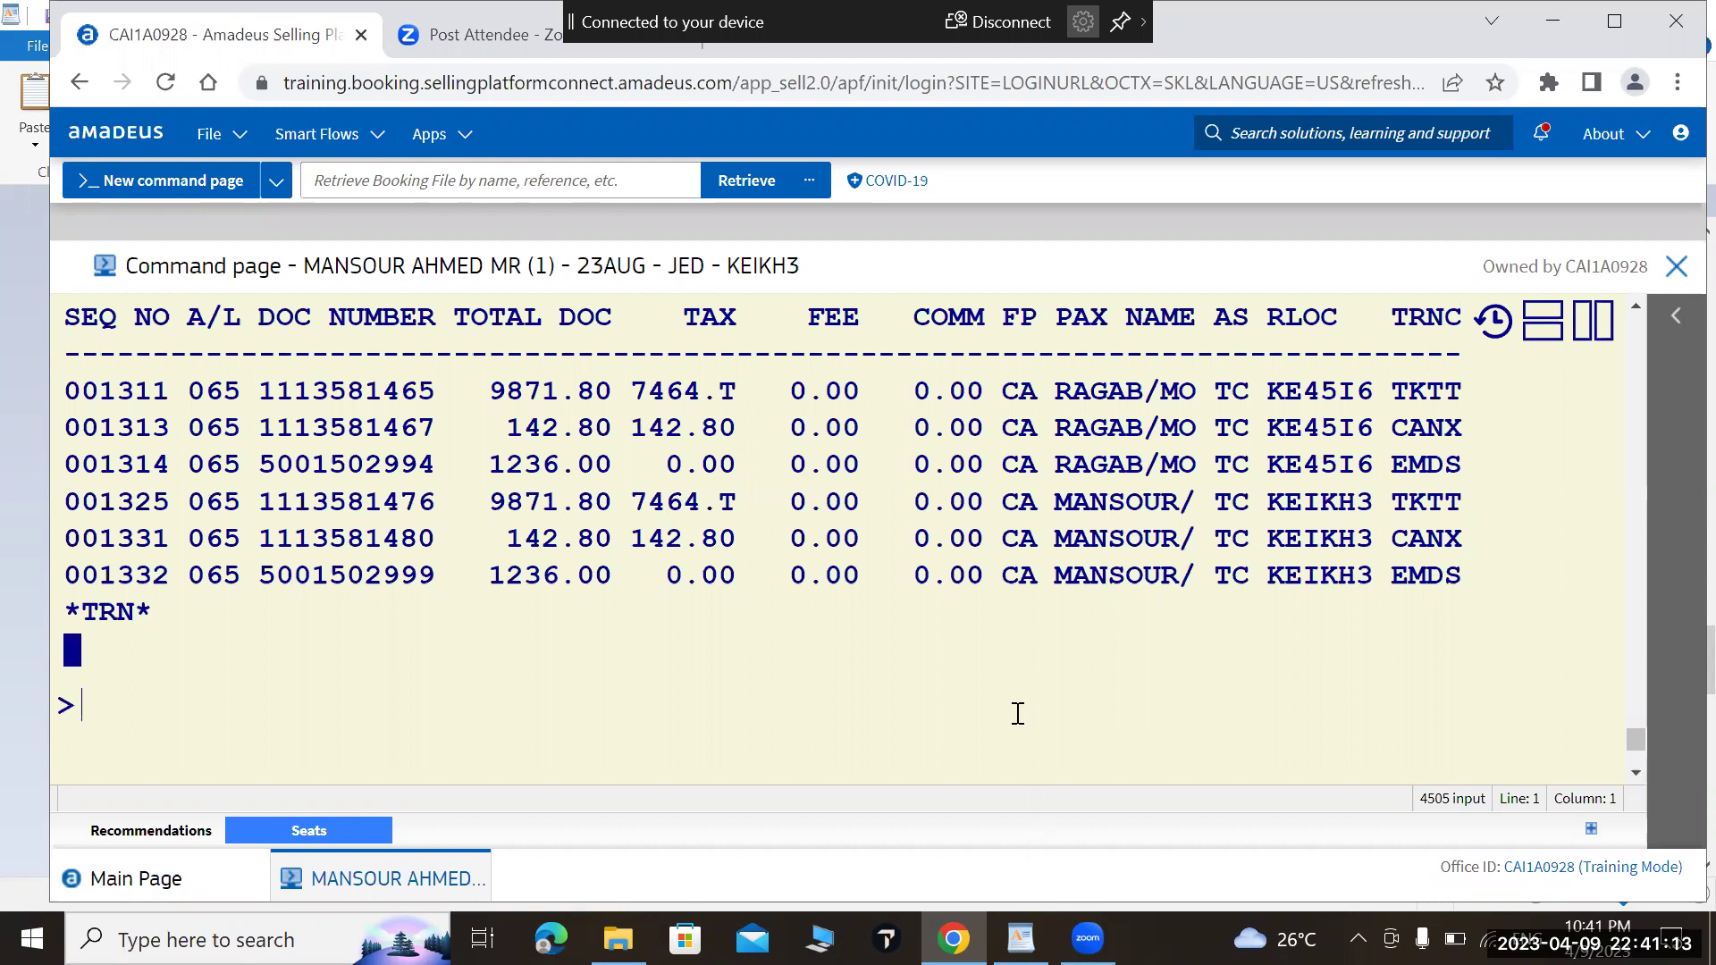
Step: Return from the sales report to the booking display with RT
text(RT)
key(Return)
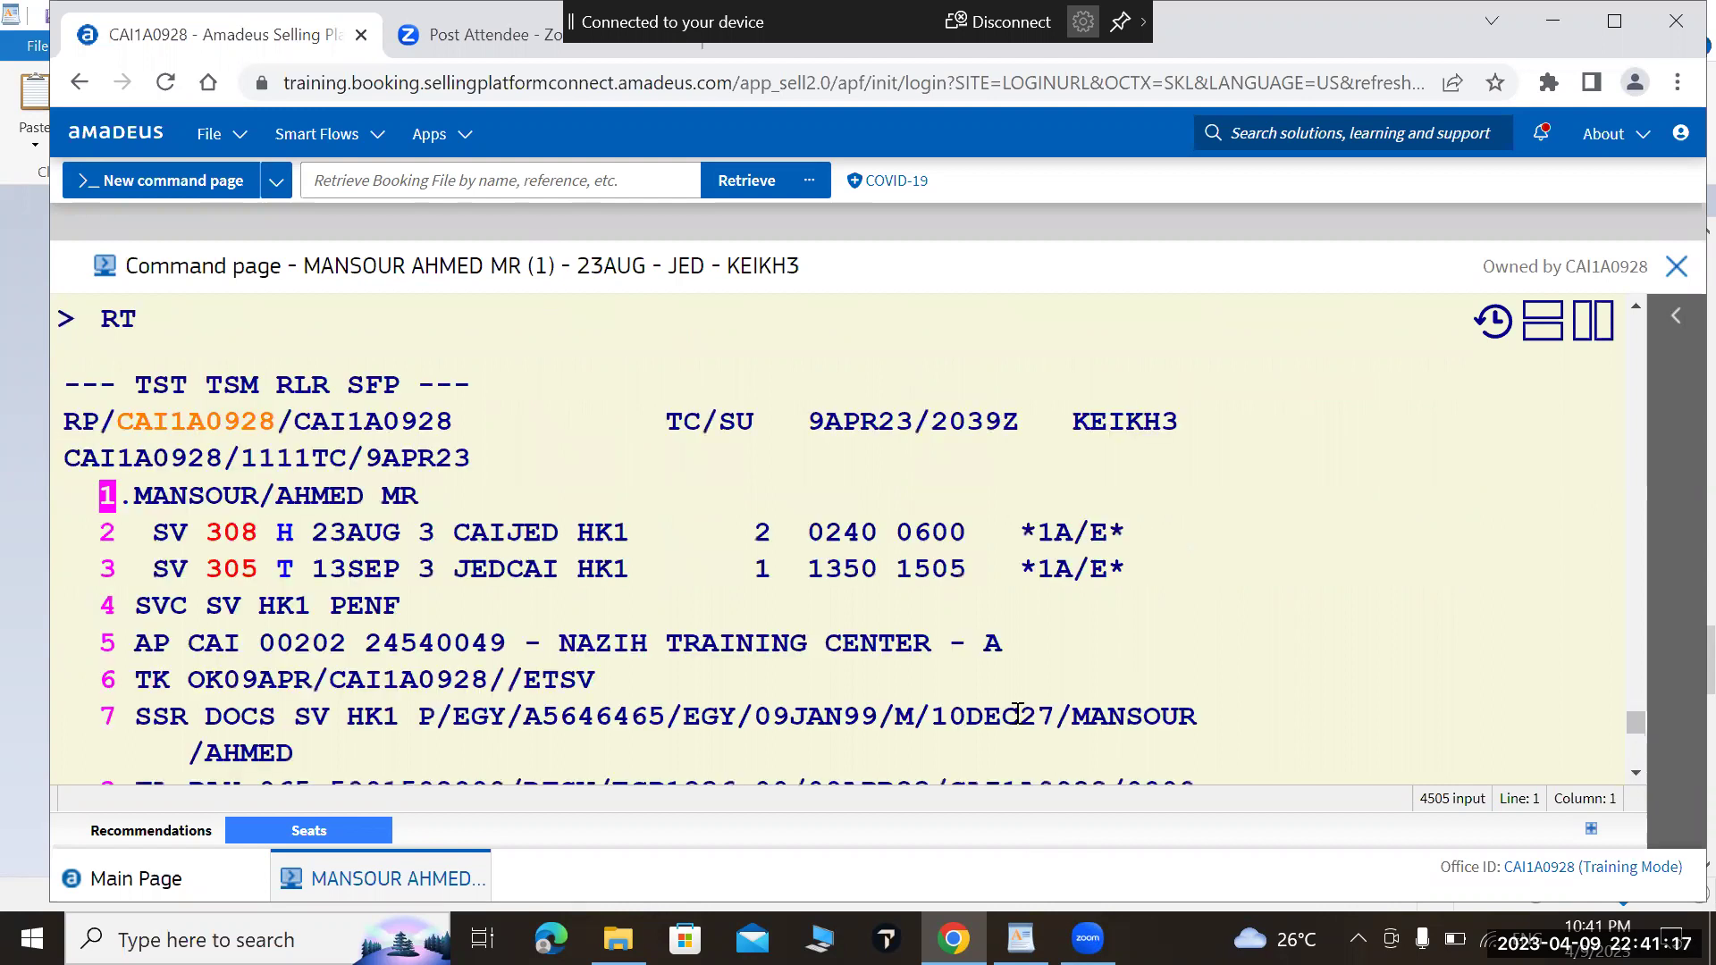